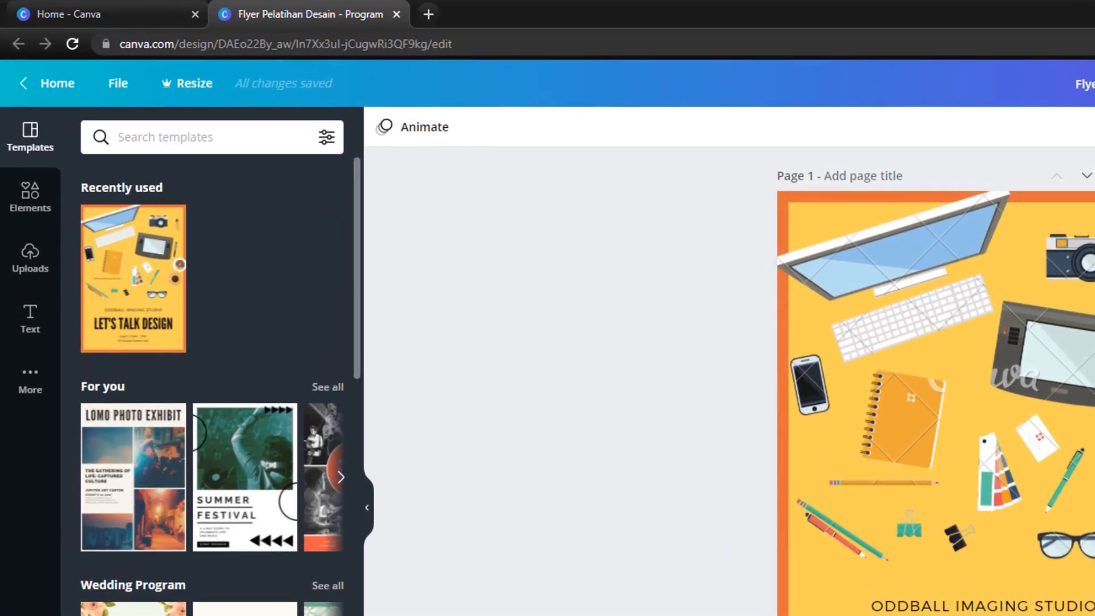
Search the templates for "event flyer" and apply the cover page of the Blue with Flatlay Vector Business Event Program template.
type("event flyer")
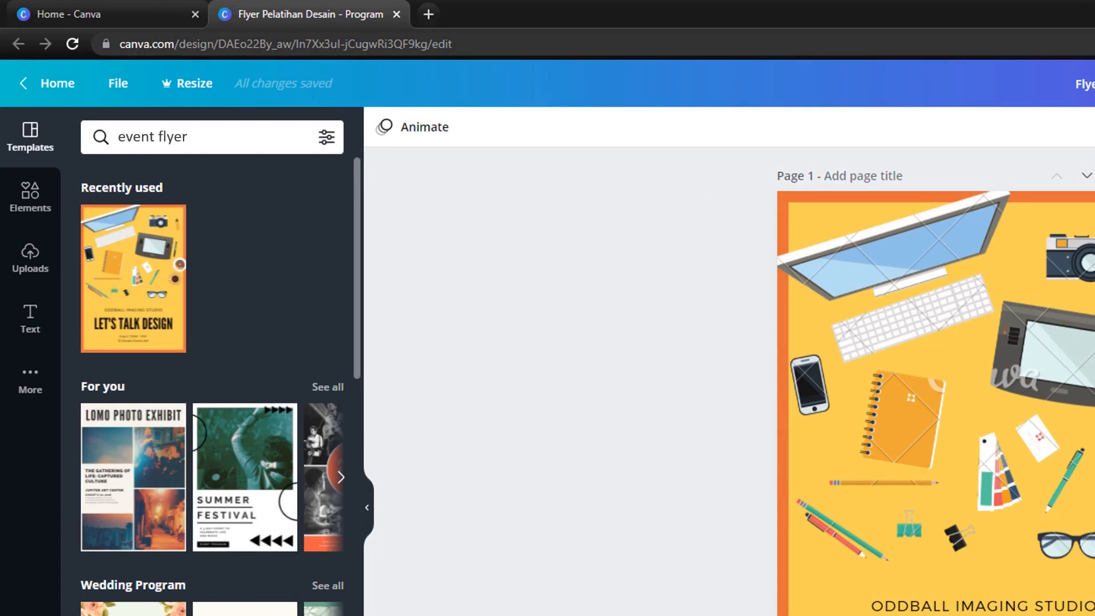
key("Return")
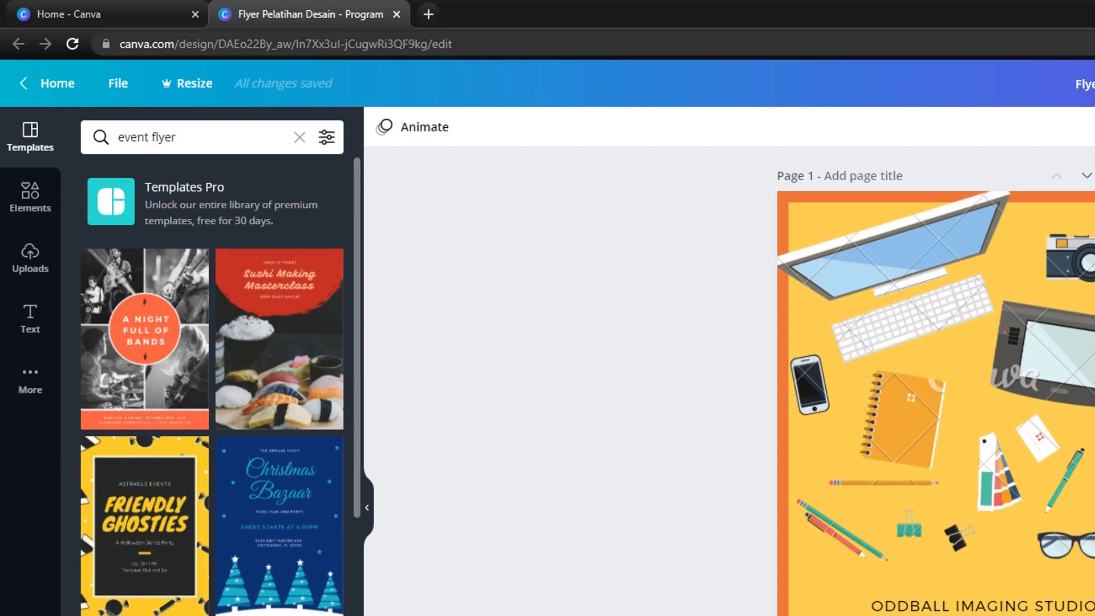
scroll(213, 385, "down", 15)
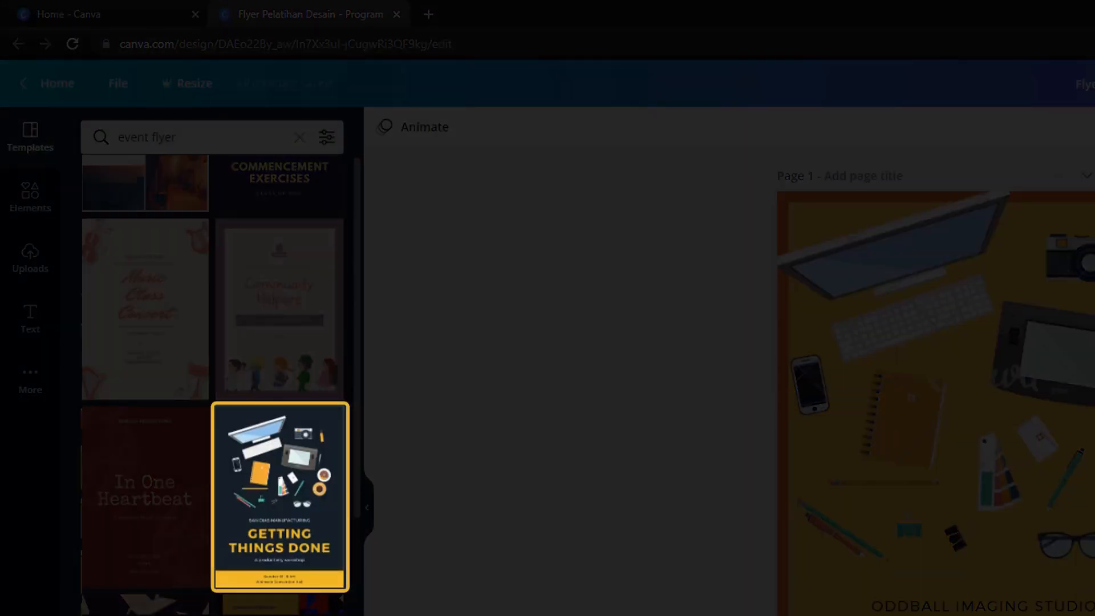
left_click(279, 496)
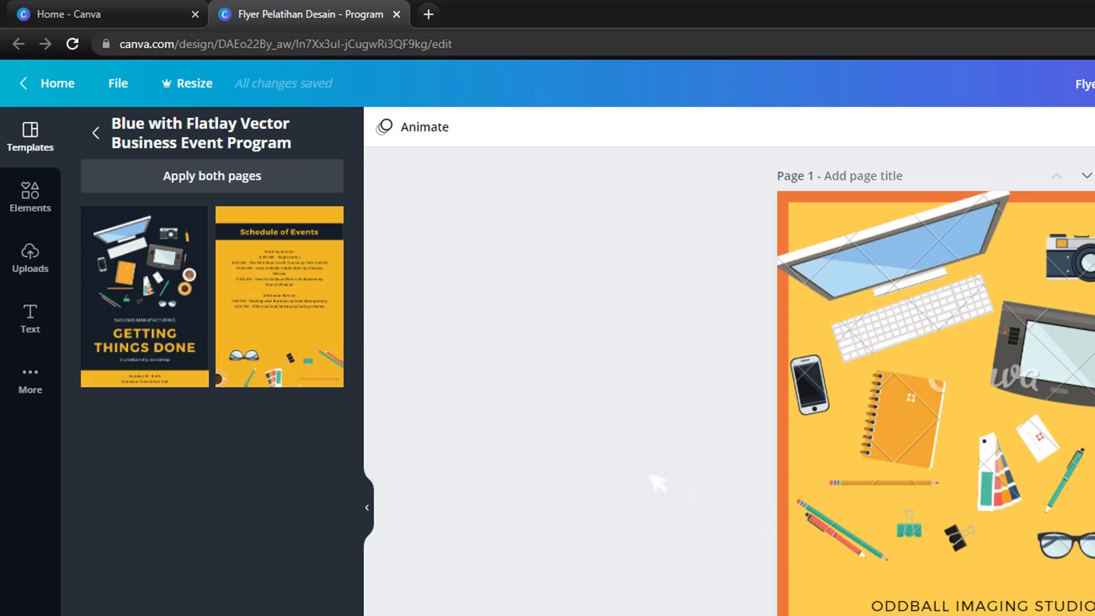
left_click(196, 326)
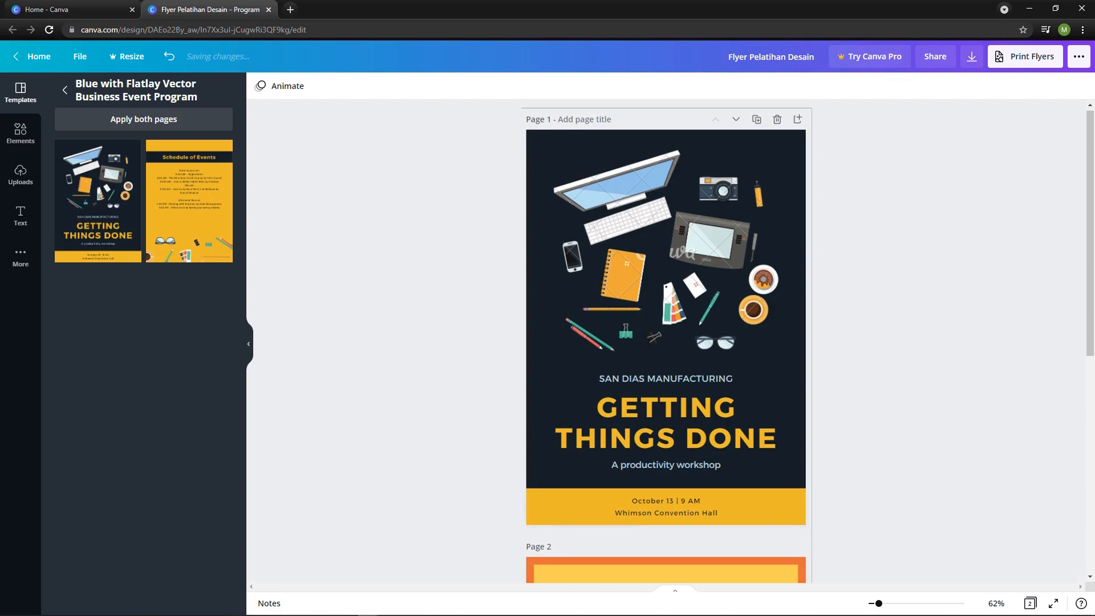
Delete page 2, the orange and yellow Schedule of Events page, from the design.
scroll(666, 337, "down", 7)
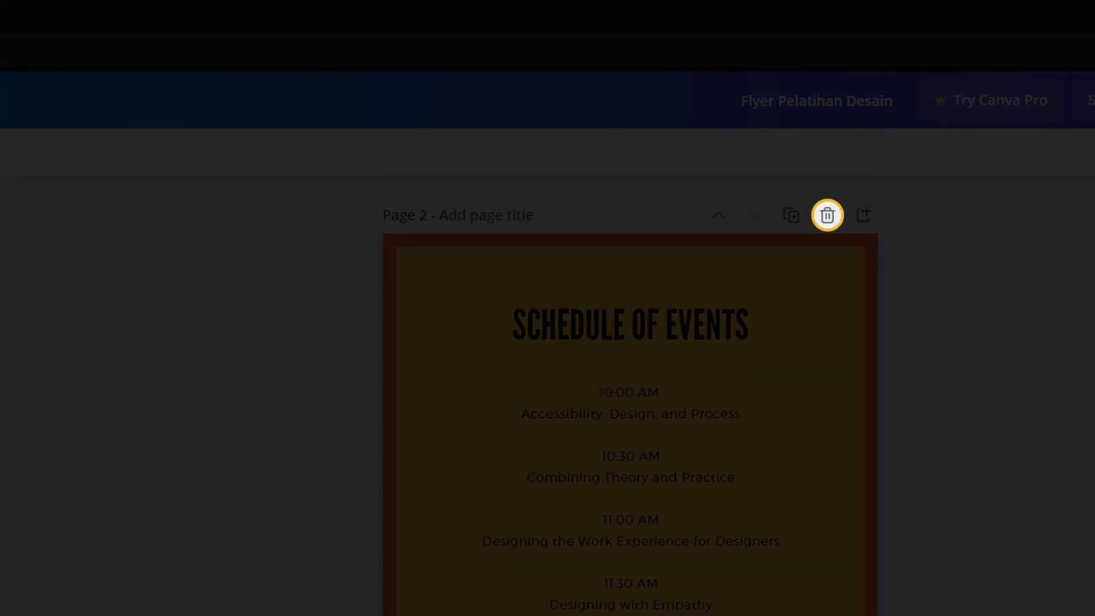
left_click(827, 215)
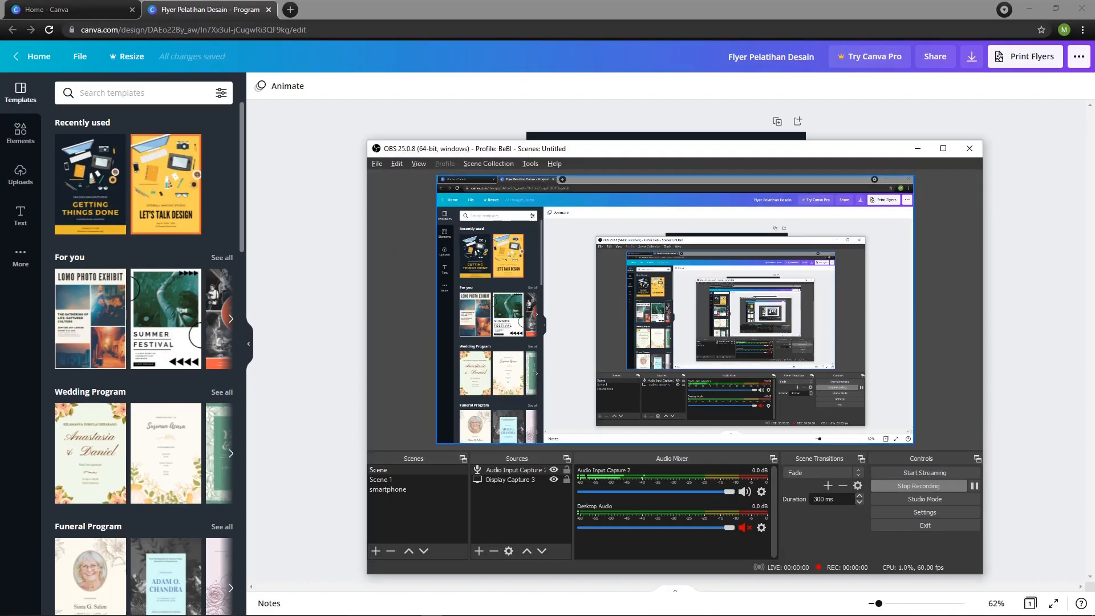
left_click(917, 149)
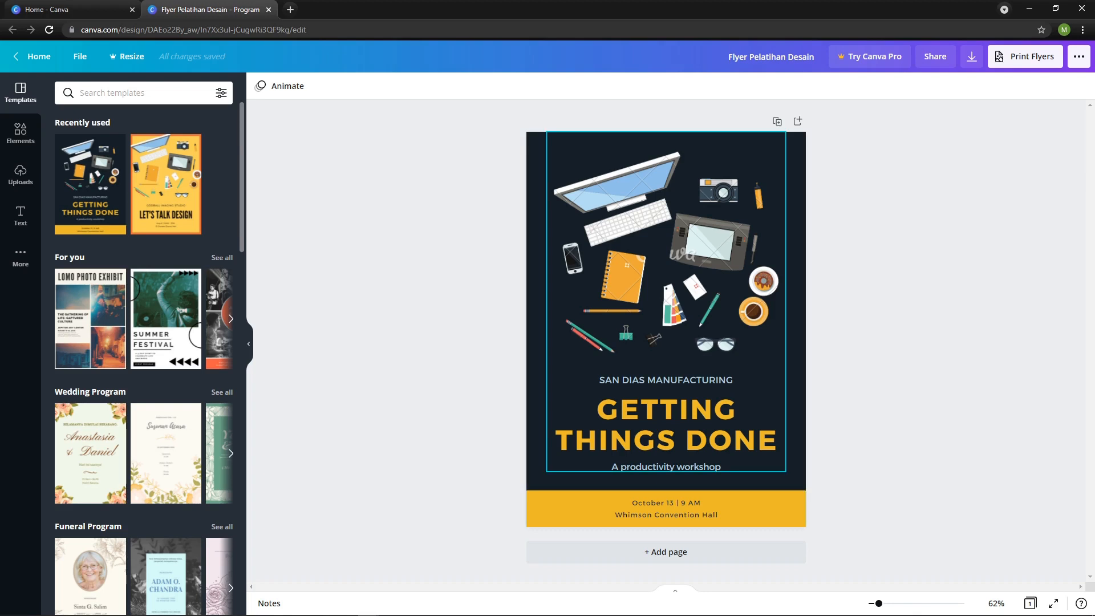
Try cropping away the right part of the flatlay illustration, and undo the crop.
left_click(666, 252)
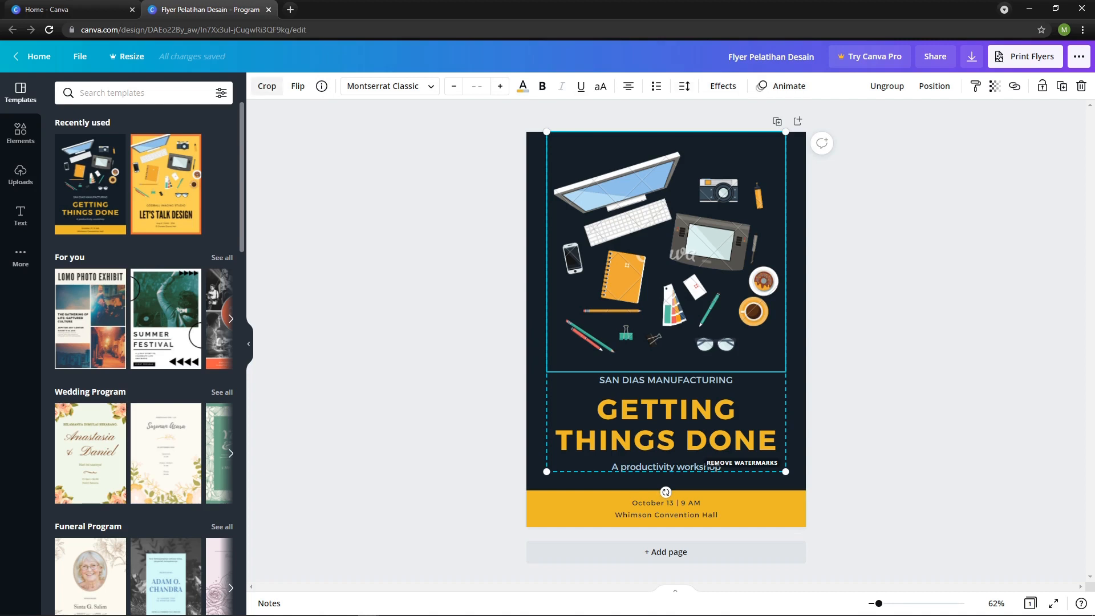
left_click(267, 86)
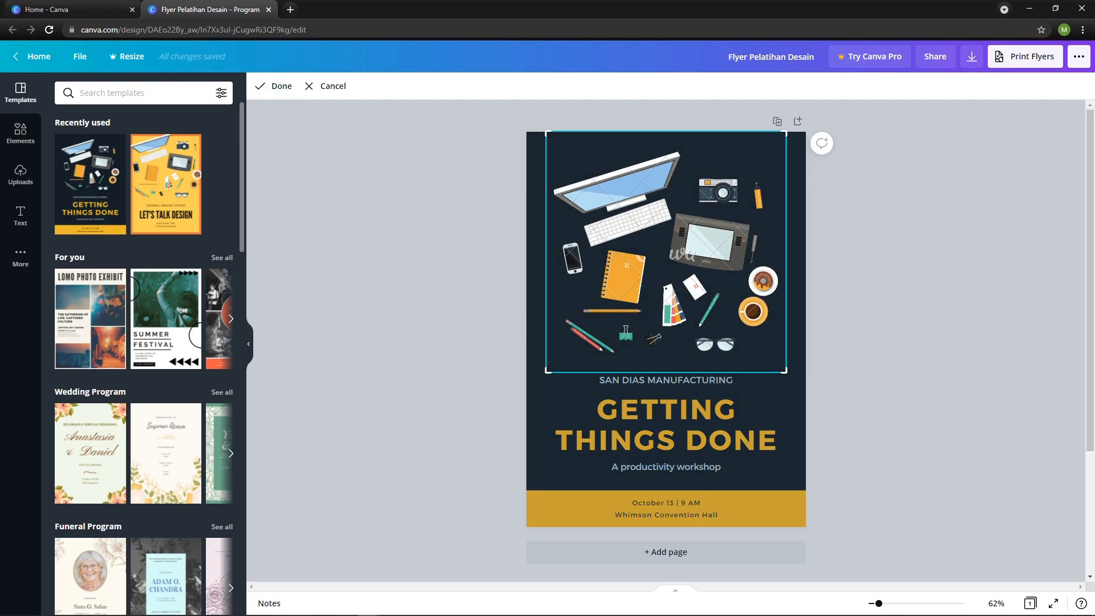
left_click_drag(759, 251, 674, 252)
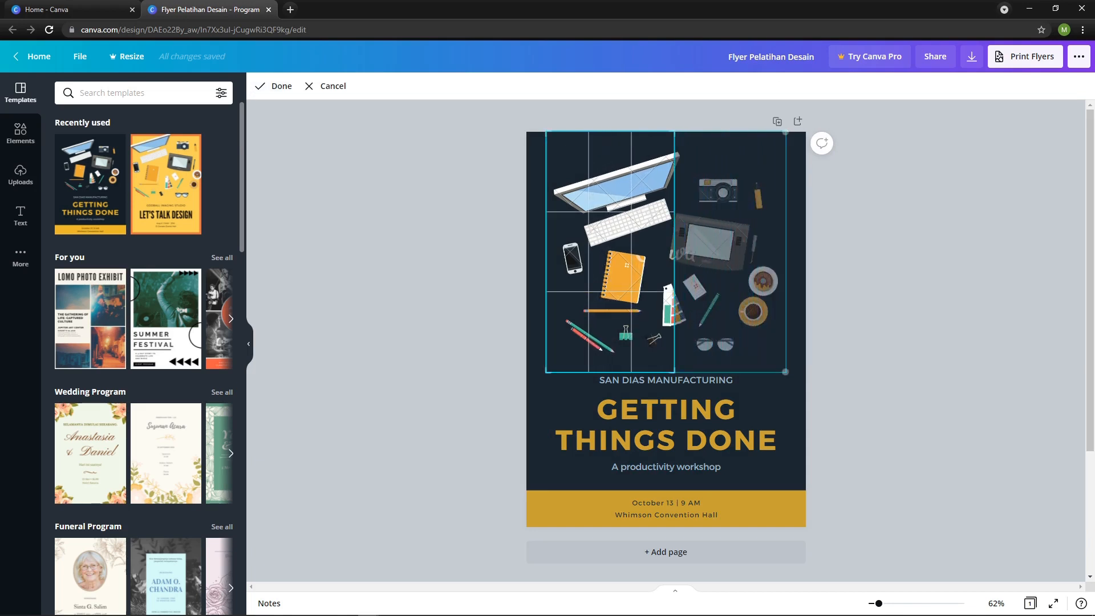
left_click(890, 256)
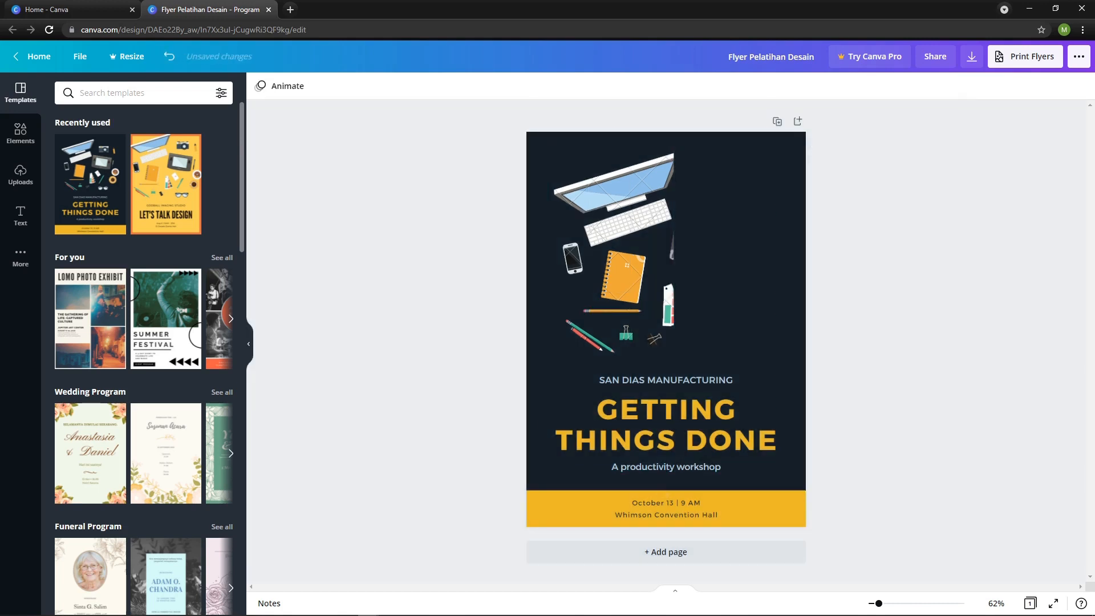
key("ctrl+z")
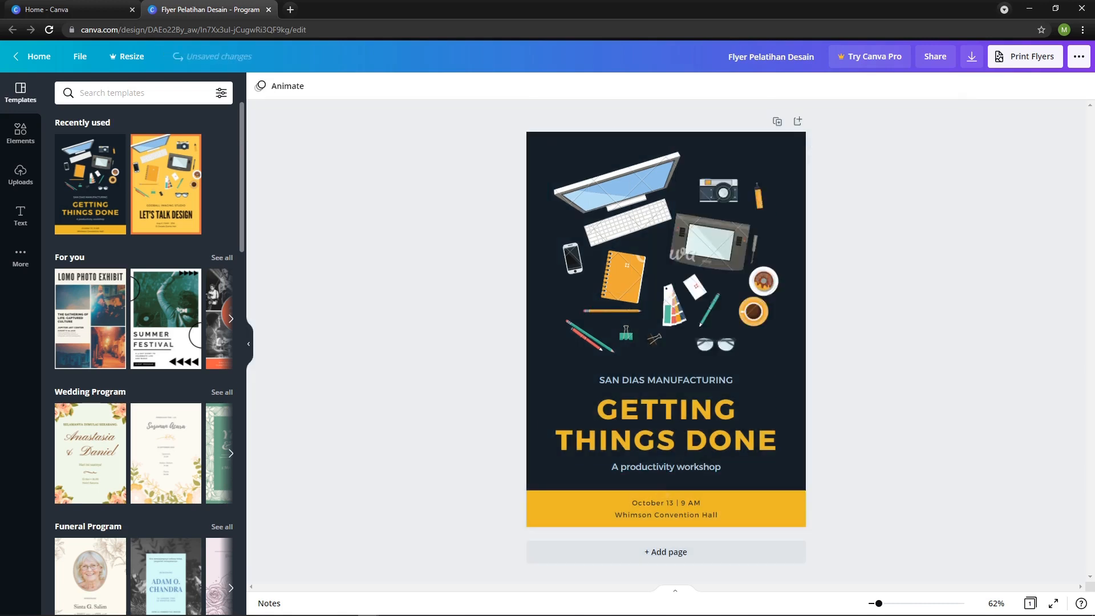
Try flipping the flatlay illustration horizontally and vertically, reversing each flip.
left_click(666, 252)
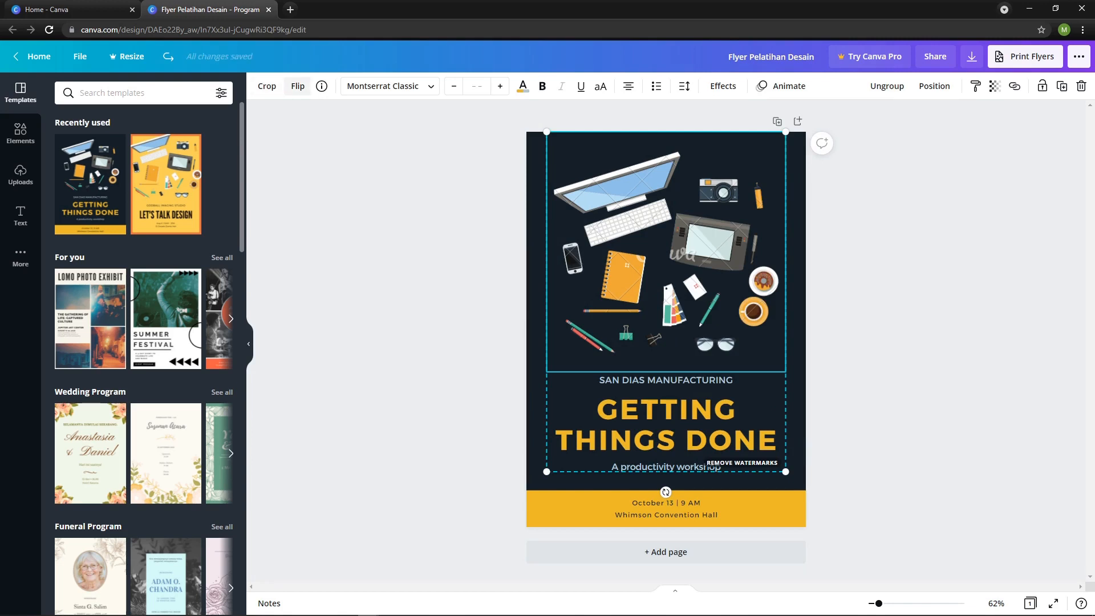
left_click(298, 86)
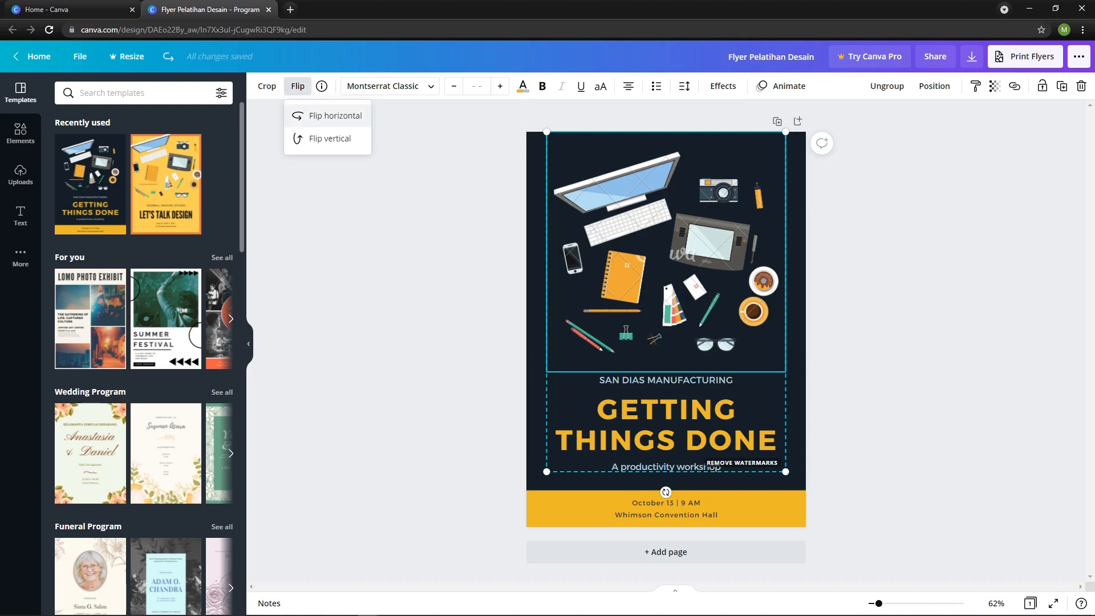
left_click(331, 116)
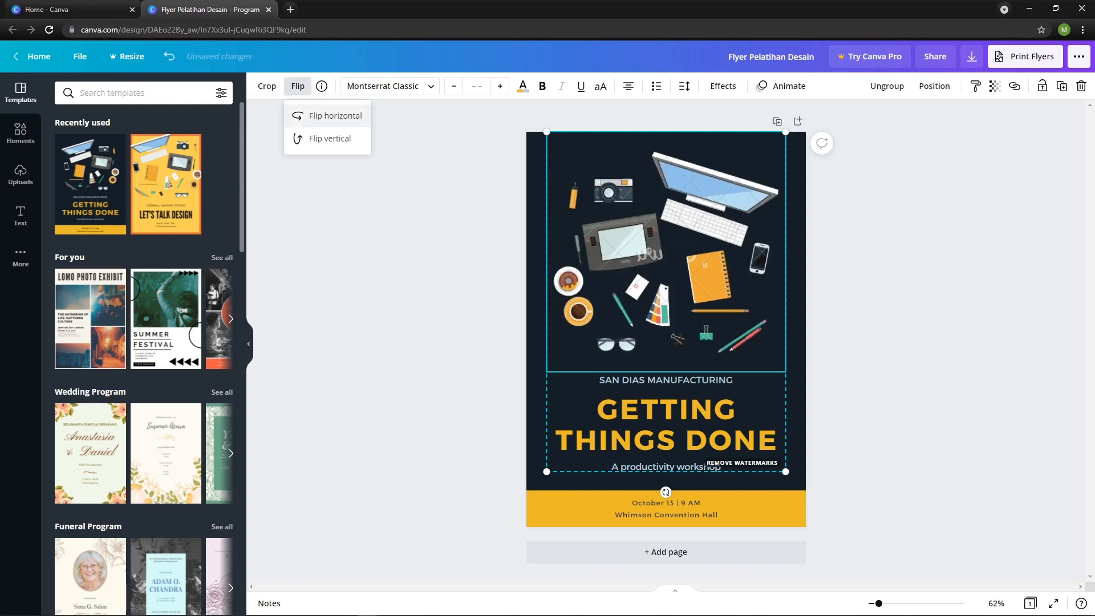
left_click(331, 116)
left_click(330, 138)
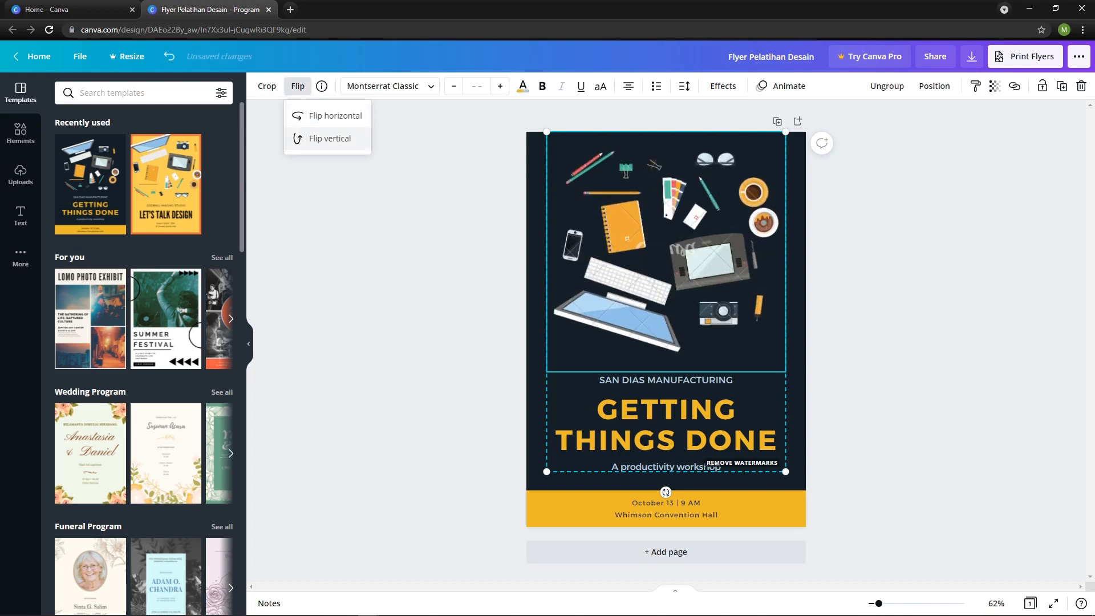
left_click(329, 138)
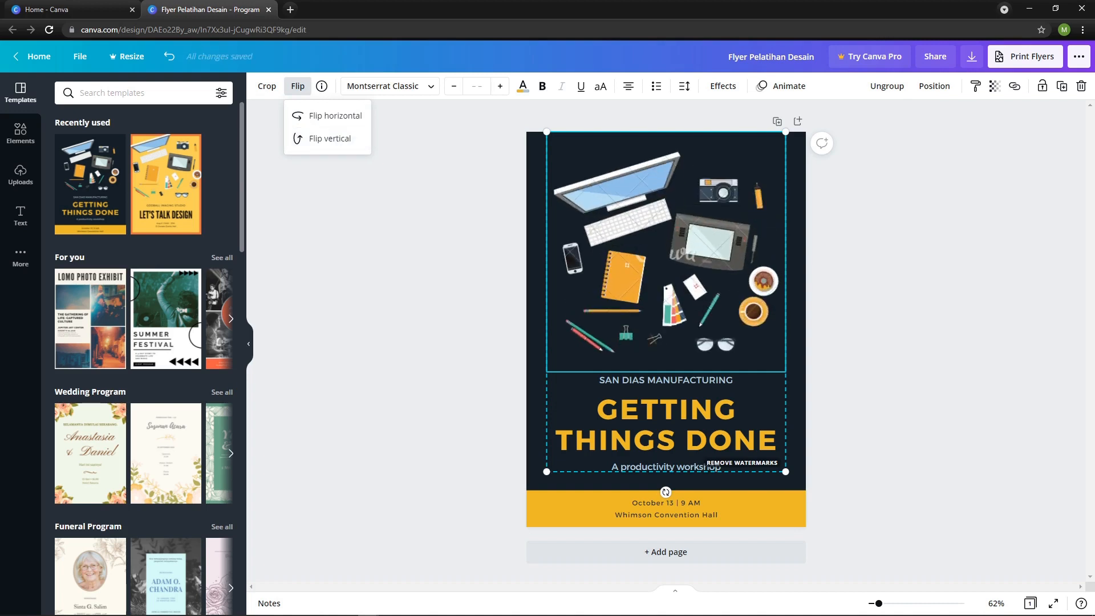
left_click(297, 86)
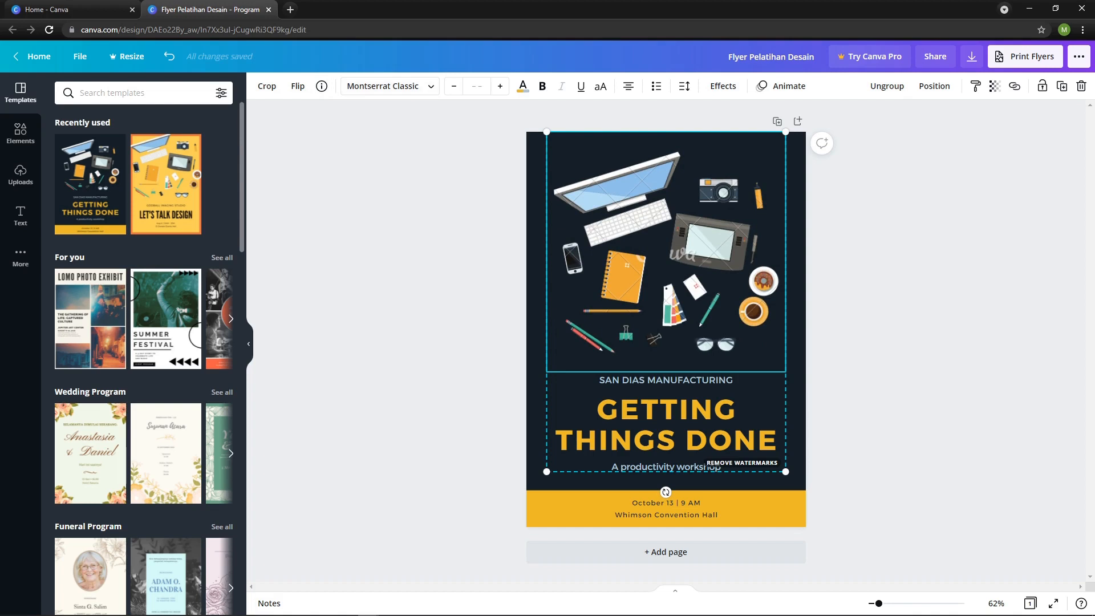
Browse the fonts available for the grouped heading text.
left_click(389, 85)
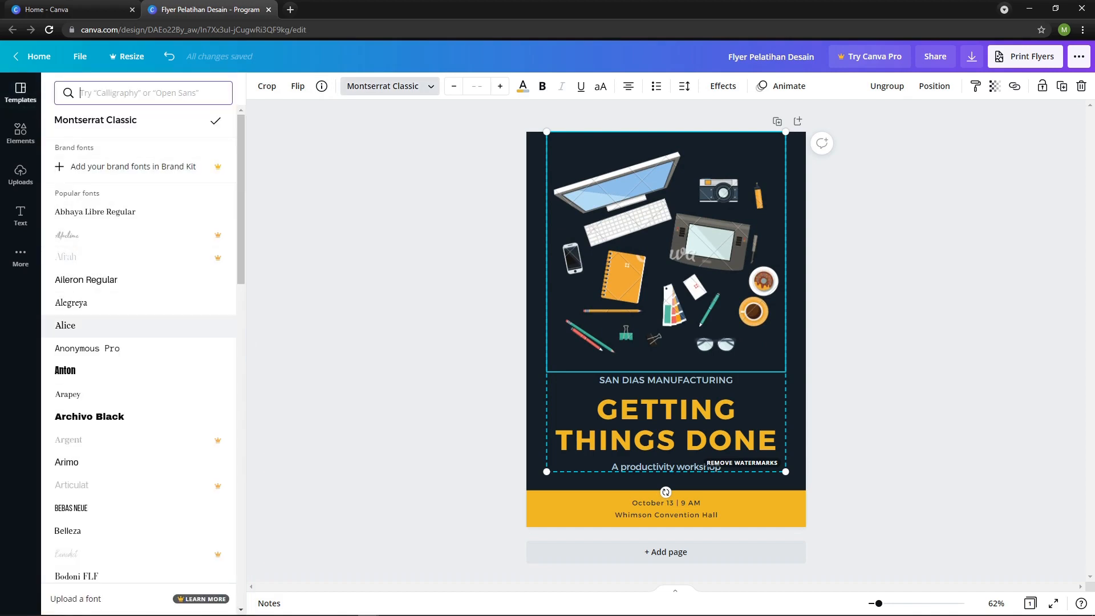
scroll(139, 439, "down", 2)
scroll(139, 433, "down", 20)
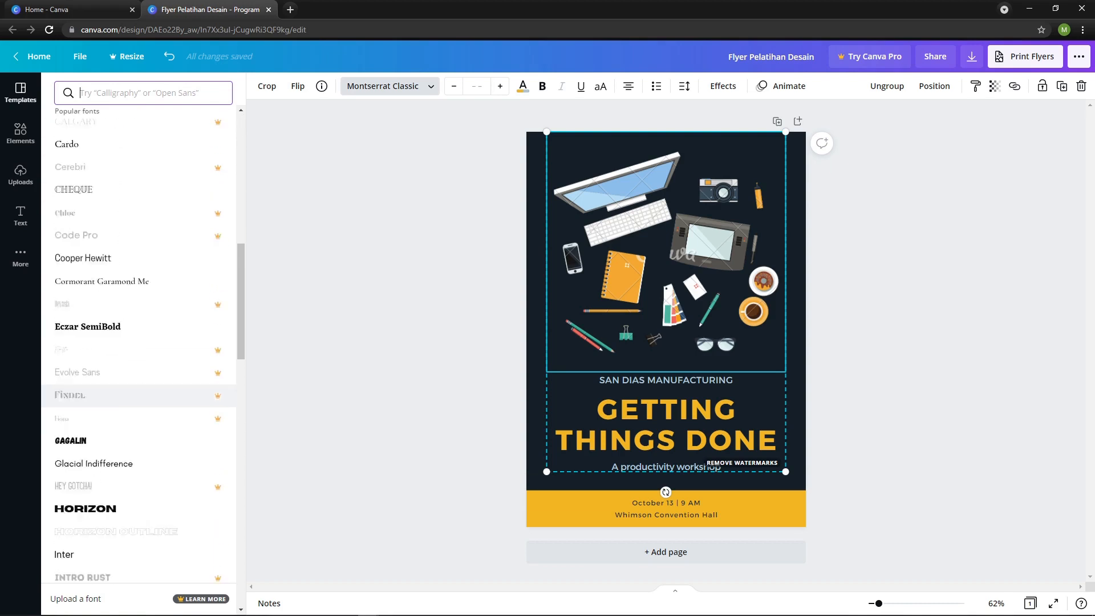
scroll(138, 416, "down", 15)
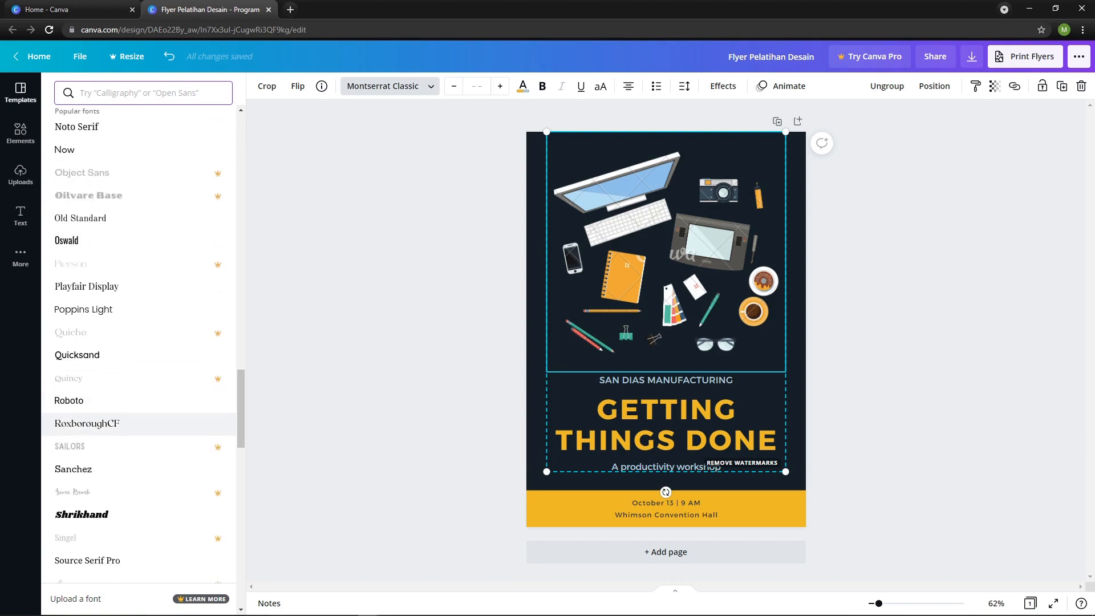
left_click(389, 85)
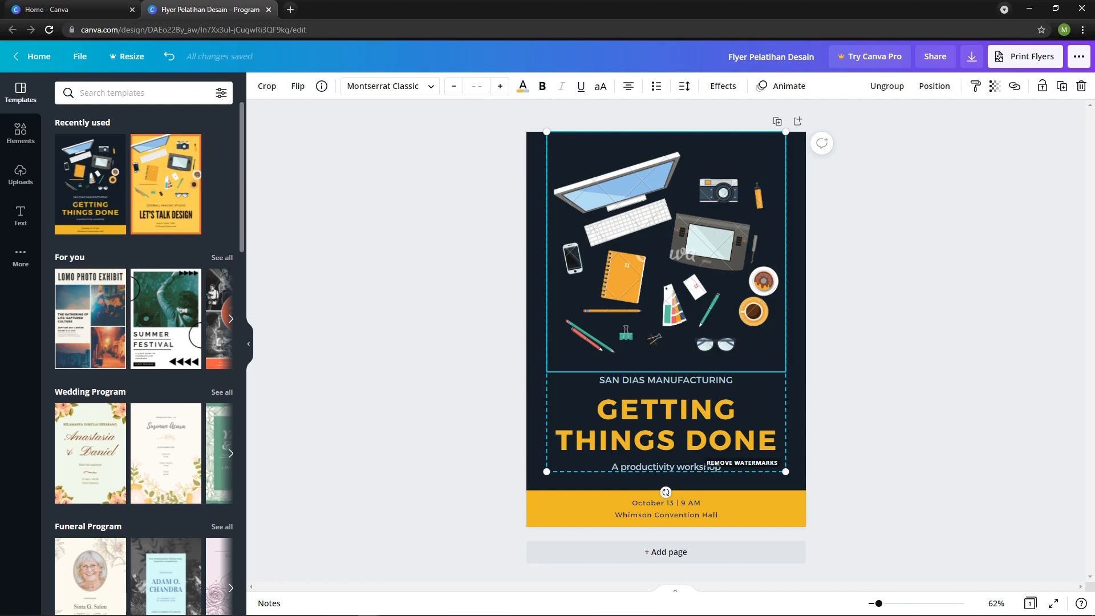
Try the Neon and Glitch text effects on the grouped heading text, and set the style back to None.
left_click(722, 86)
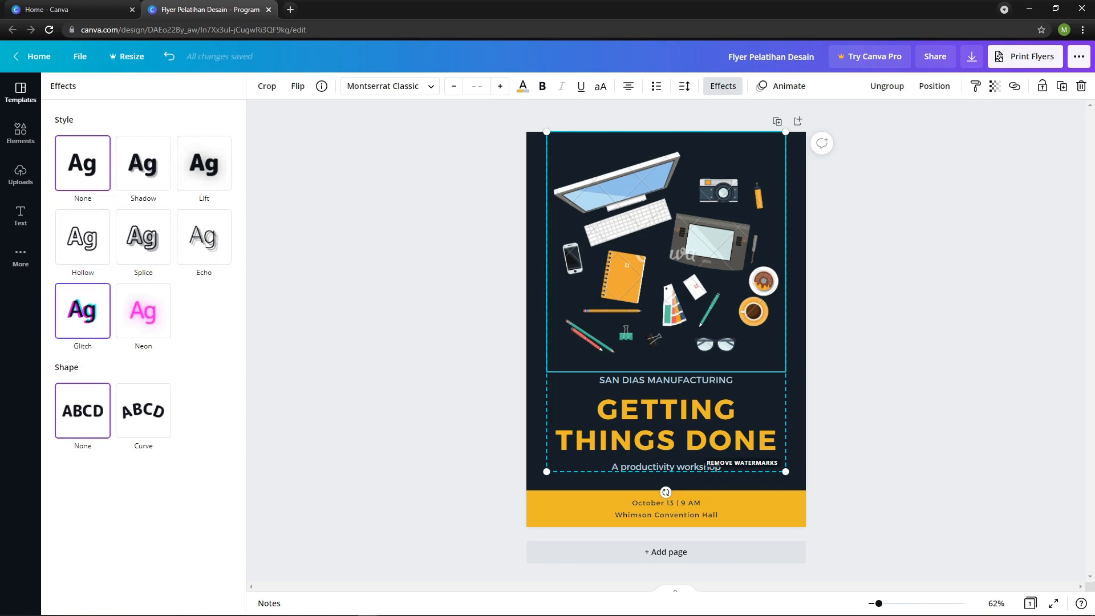
left_click(143, 310)
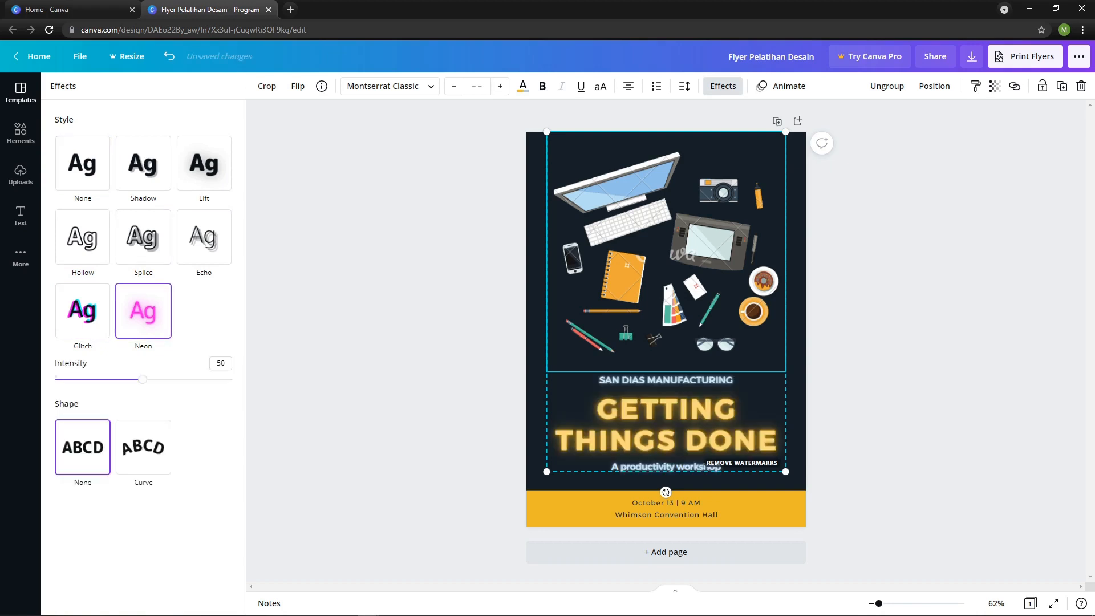
left_click(83, 310)
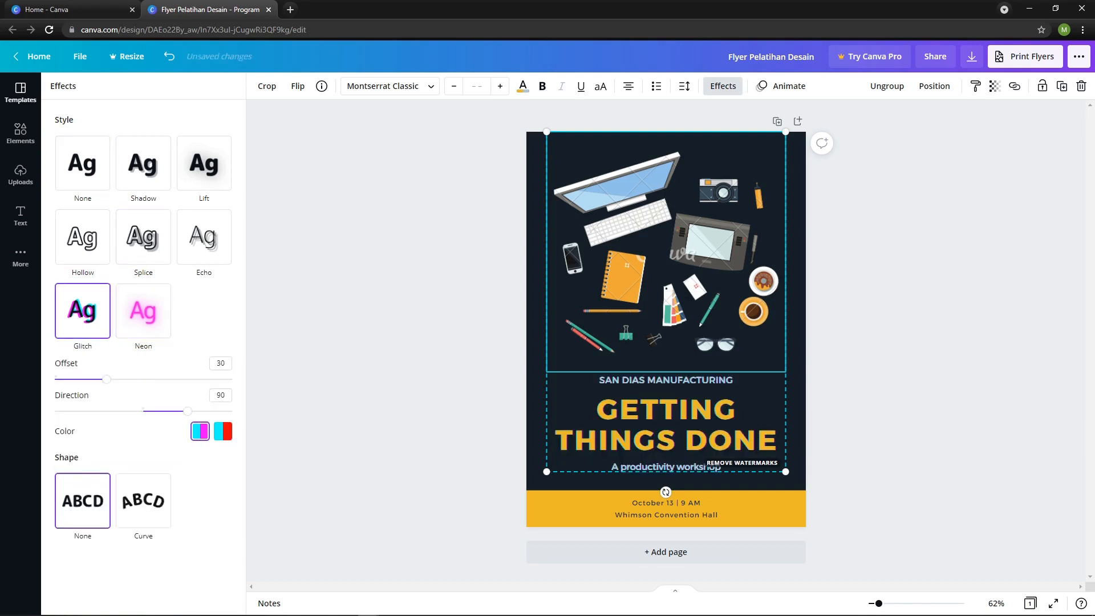
left_click(83, 163)
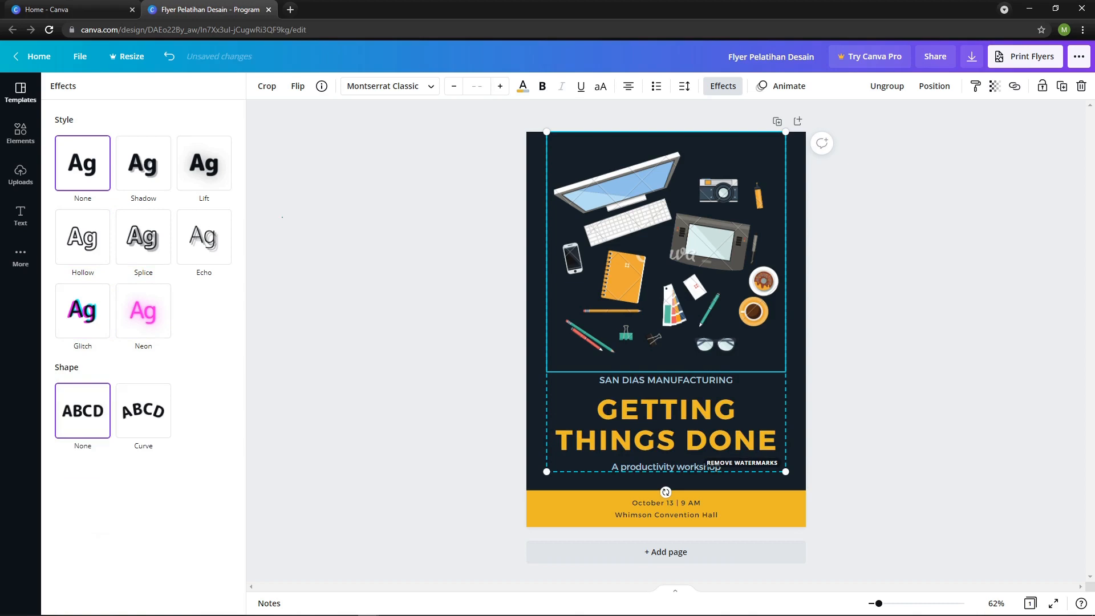
left_click(723, 86)
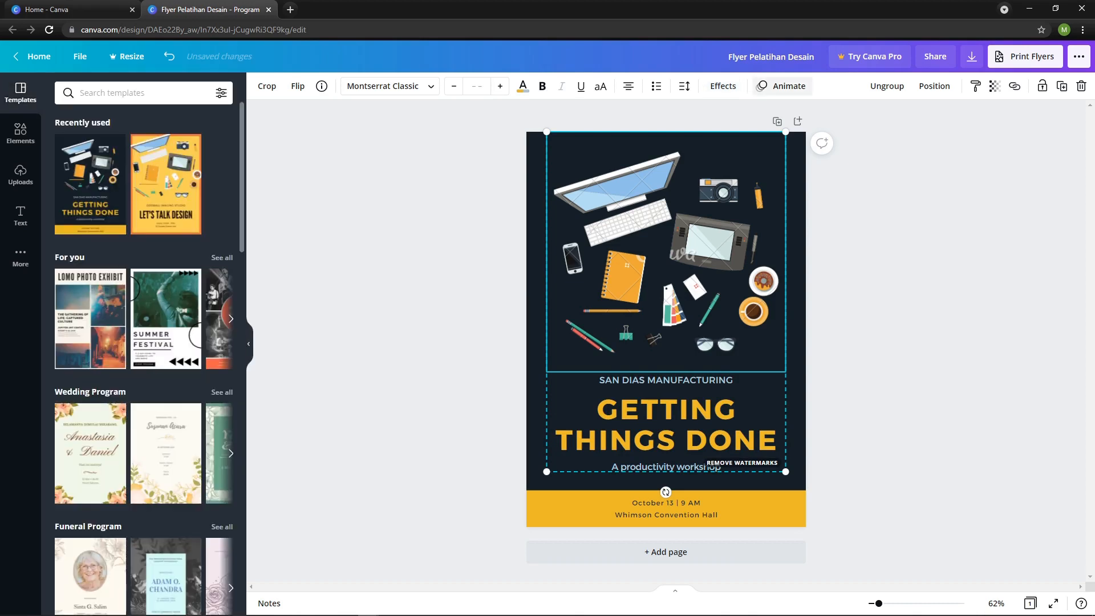
Look through the photo animation options for the group without applying one.
left_click(781, 86)
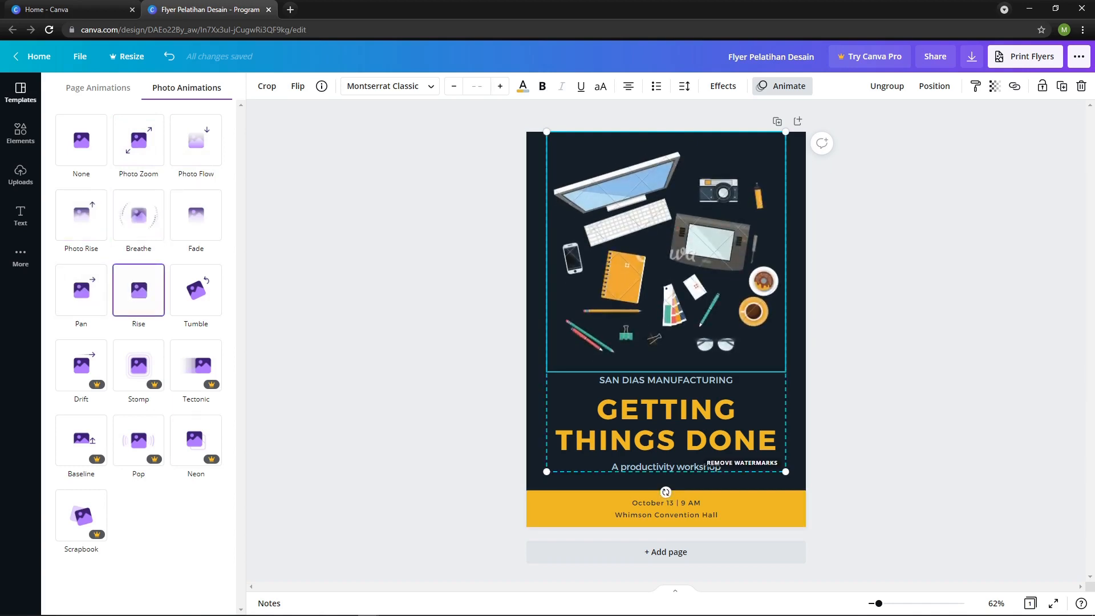
left_click(21, 92)
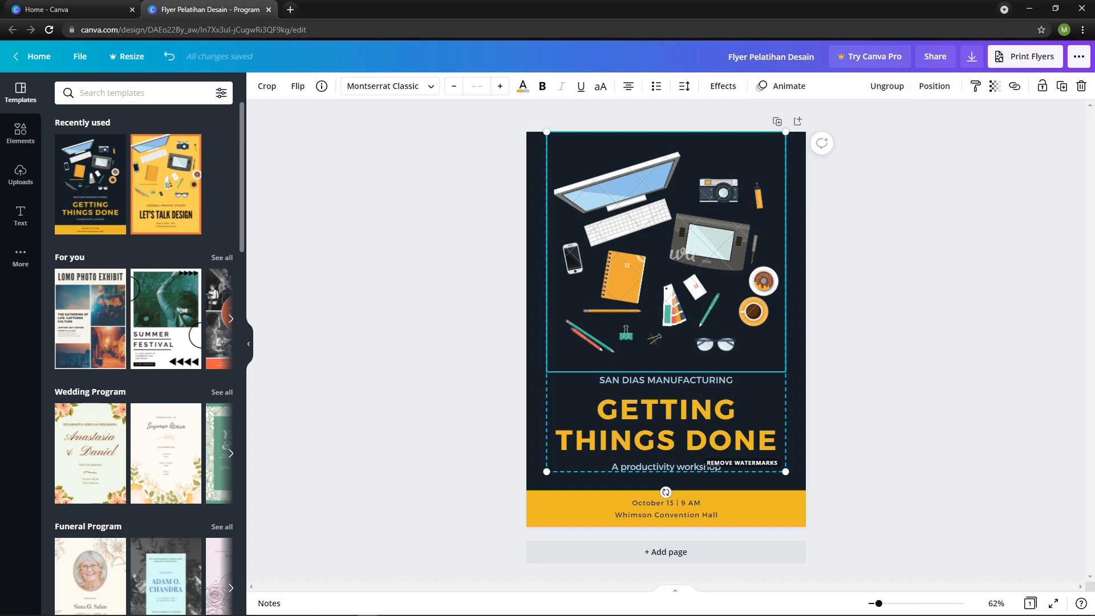
left_click(901, 228)
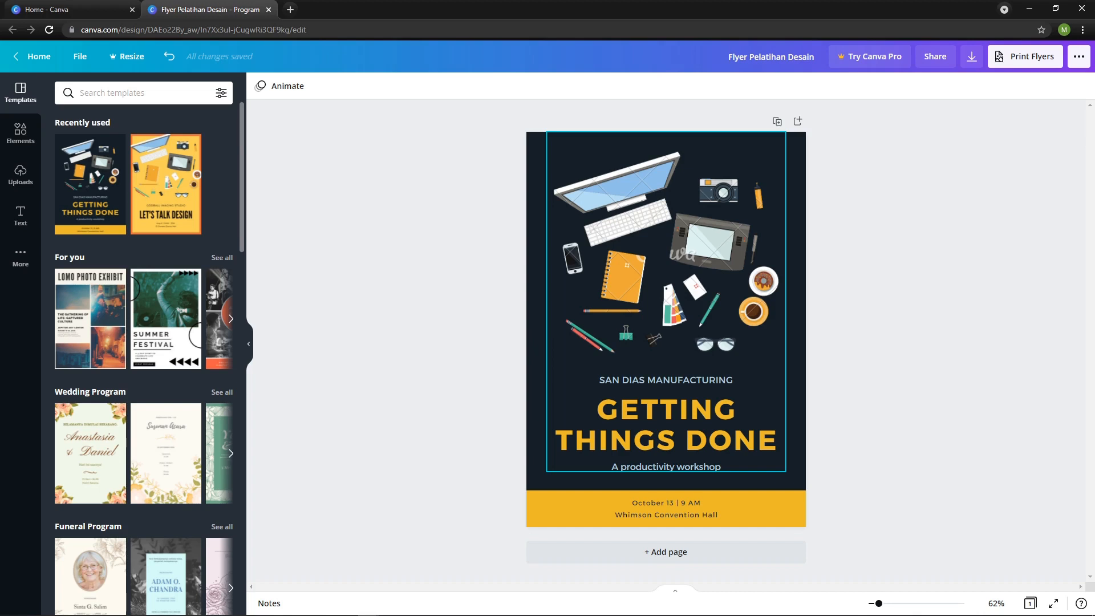
Ungroup the flatlay illustration from the heading texts and select the illustration on its own.
left_click(666, 252)
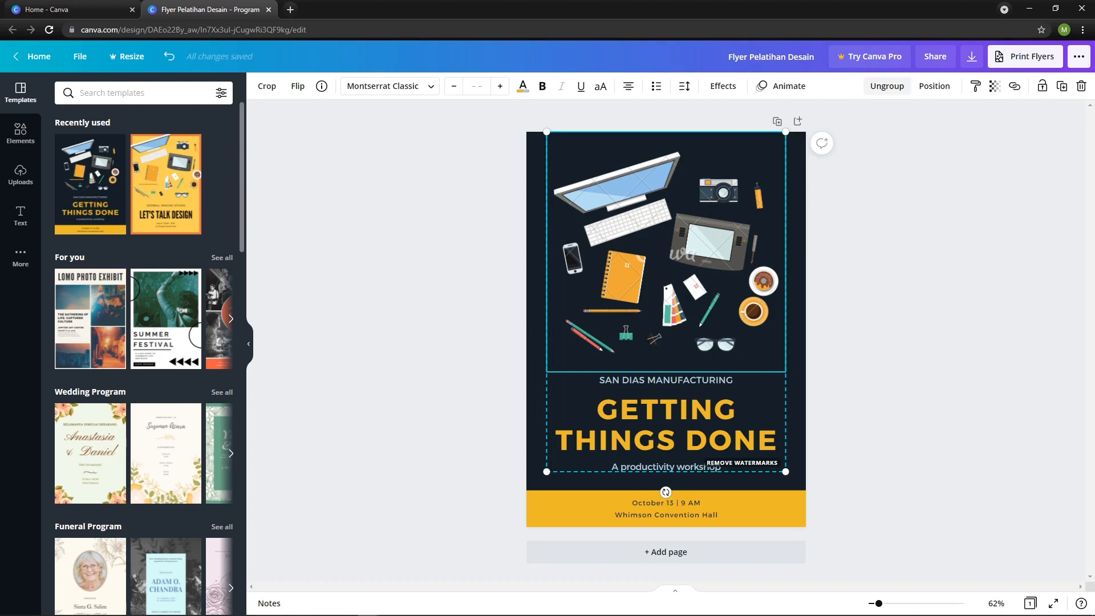
left_click(886, 86)
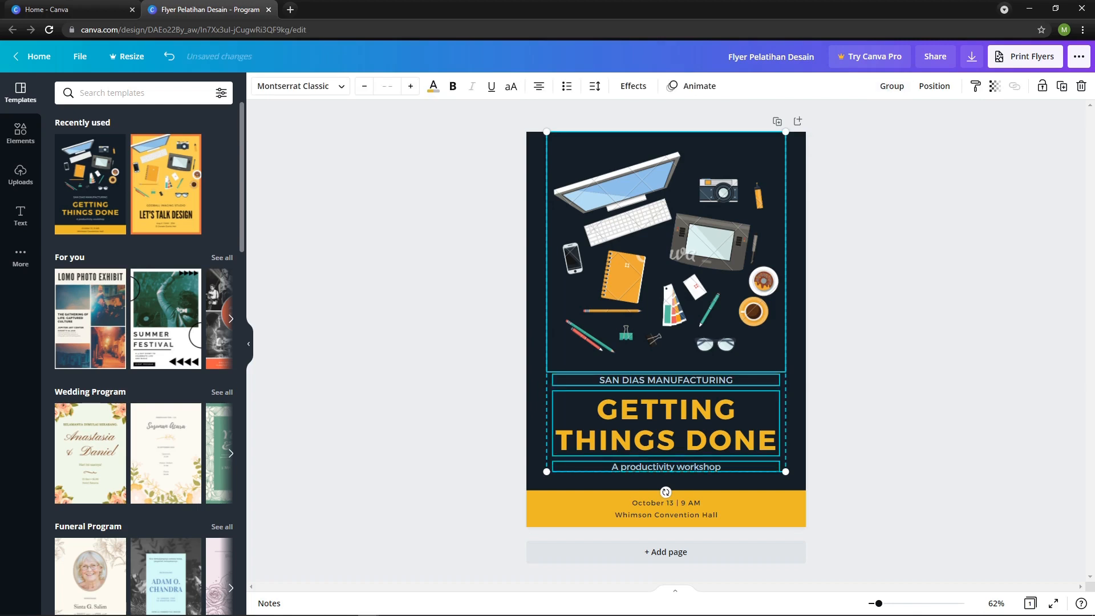
left_click(881, 240)
left_click(713, 245)
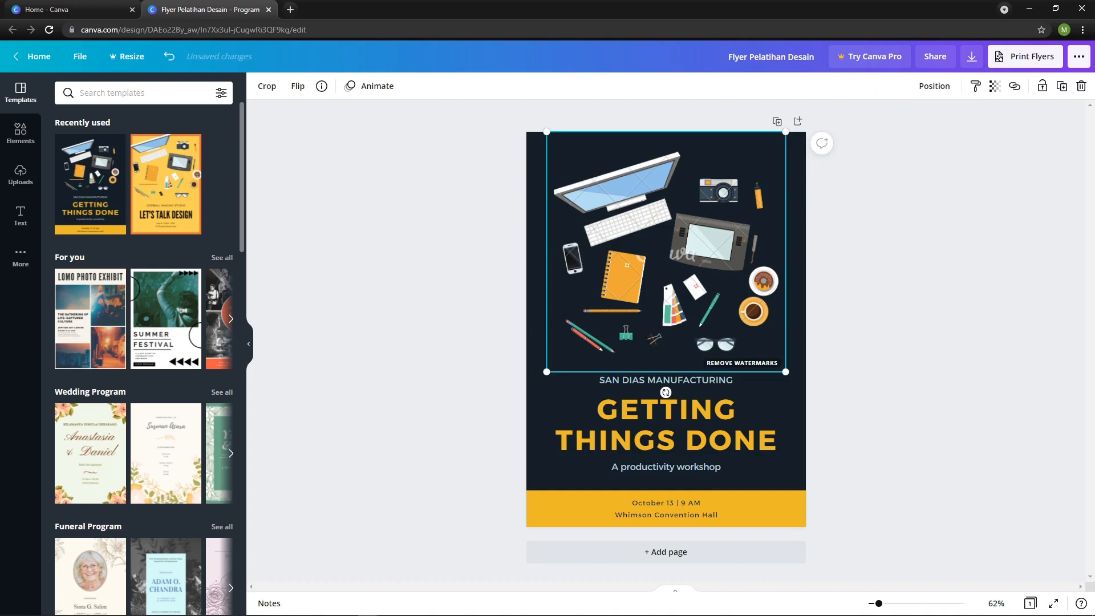
Try aligning the flatlay illustration to the left and middle of the page, and undo both alignments.
left_click(881, 239)
left_click(712, 268)
left_click(872, 319)
left_click(696, 257)
left_click(934, 85)
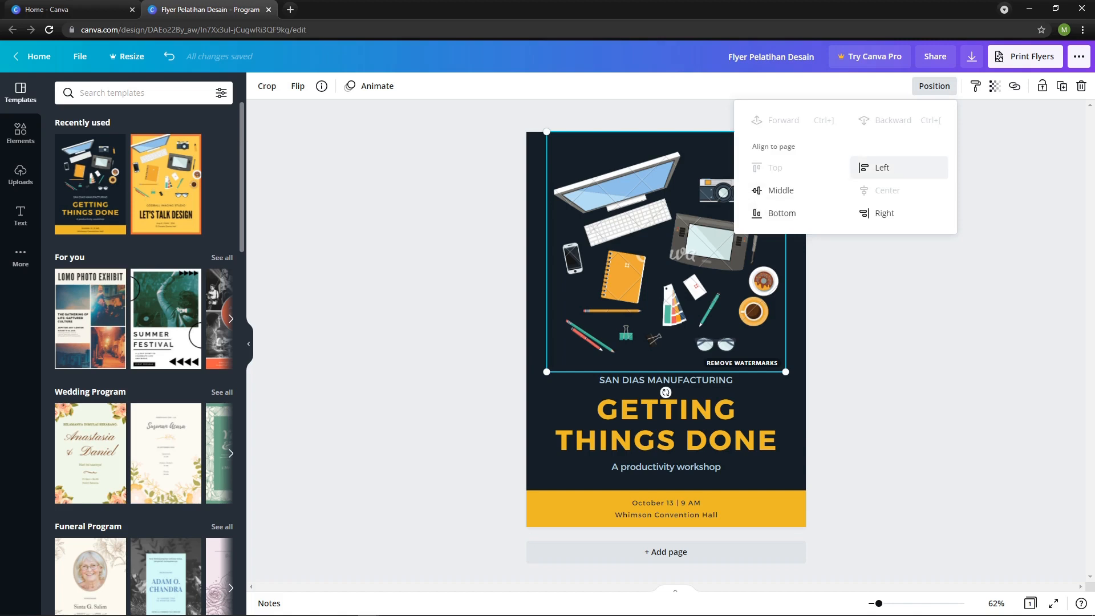
left_click(881, 167)
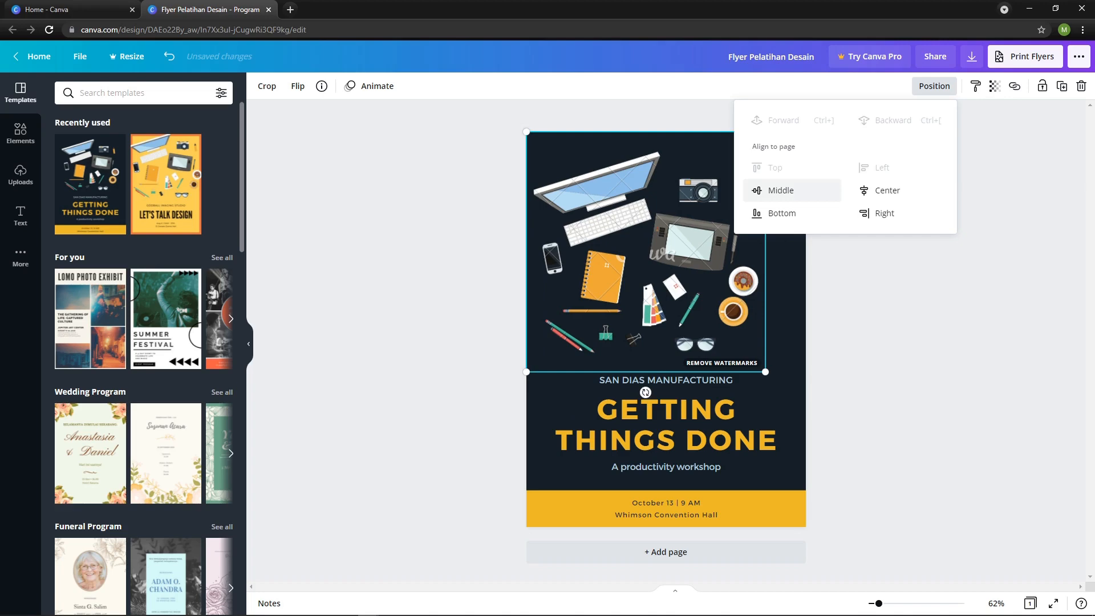
left_click(781, 190)
key("ctrl+z")
key("ctrl+z")
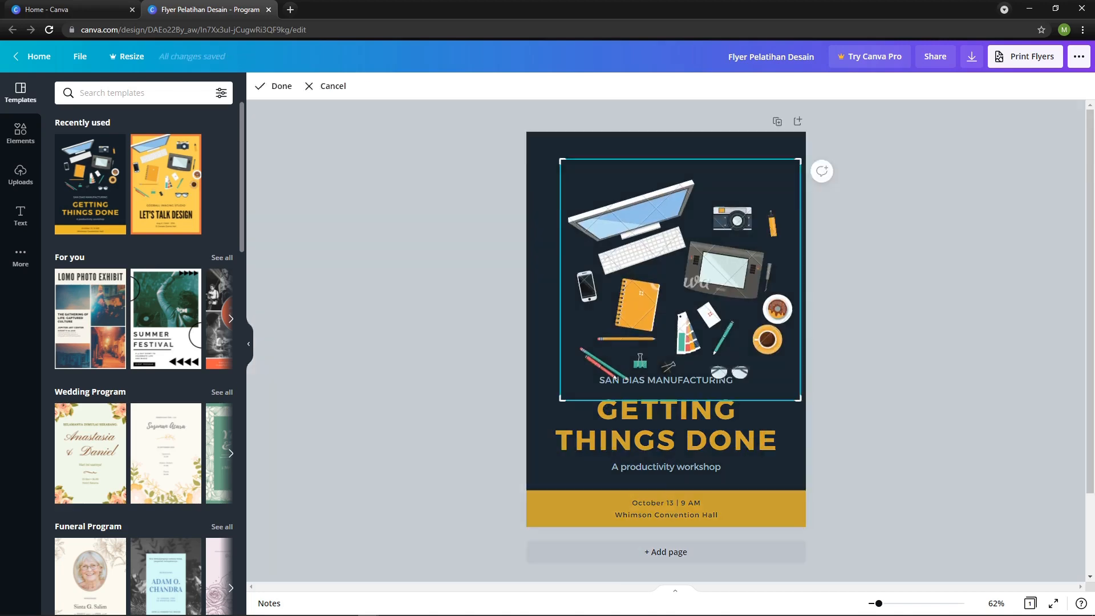
key("Escape")
key("ctrl+z")
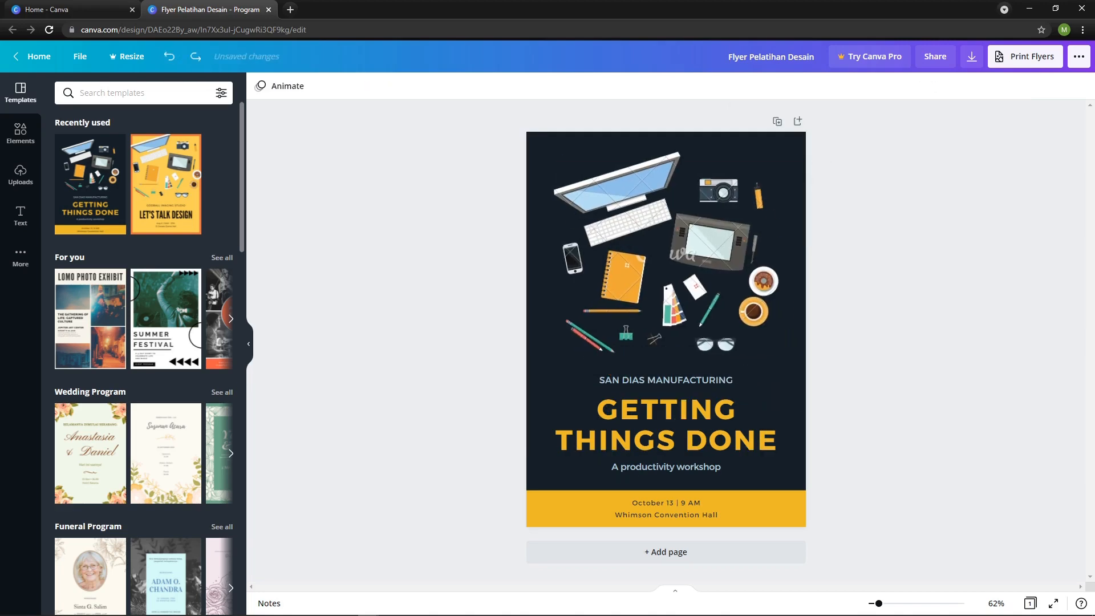
Try out the transparency setting of the flatlay illustration, leaving it at 100.
left_click(666, 252)
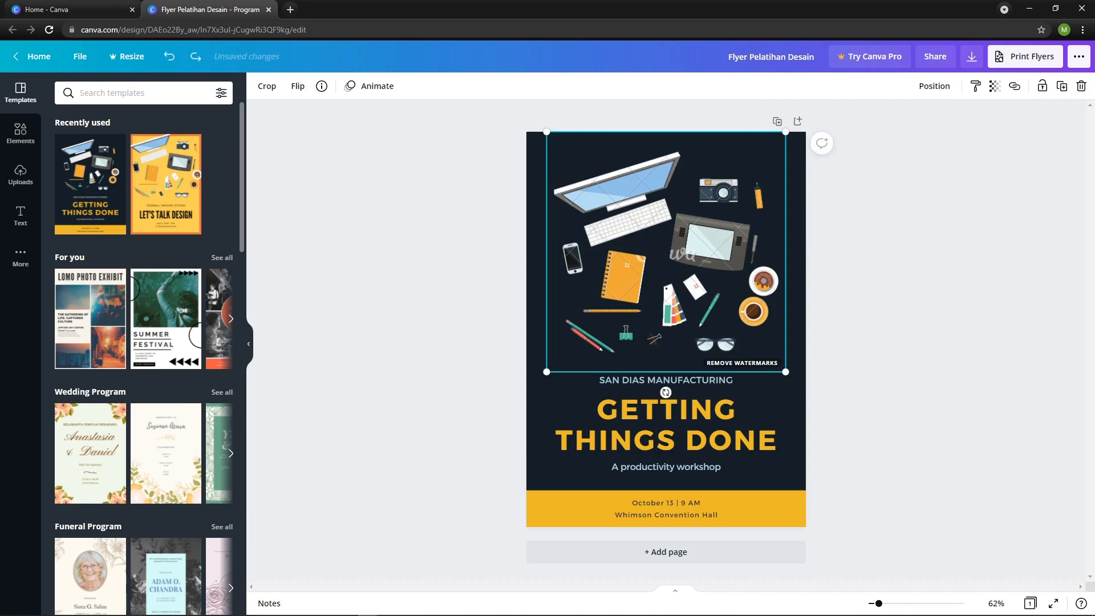
left_click(995, 86)
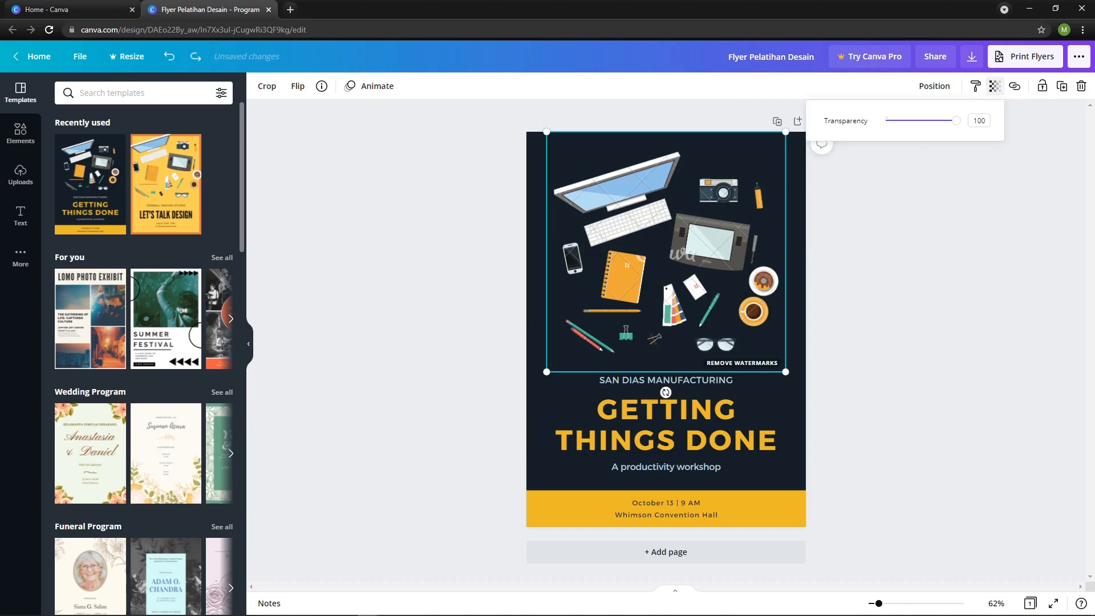
mouse_move(956, 121)
left_mouse_down()
mouse_move(906, 121)
mouse_move(955, 120)
left_mouse_up()
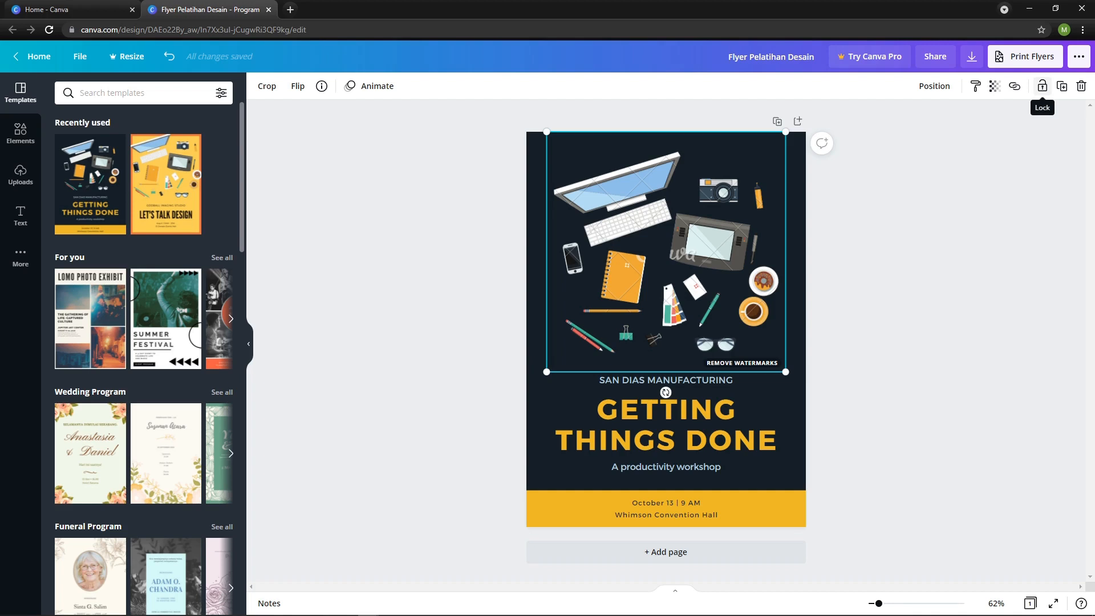
Lock the flatlay illustration, try to move it while locked, and unlock it again.
left_click(1042, 87)
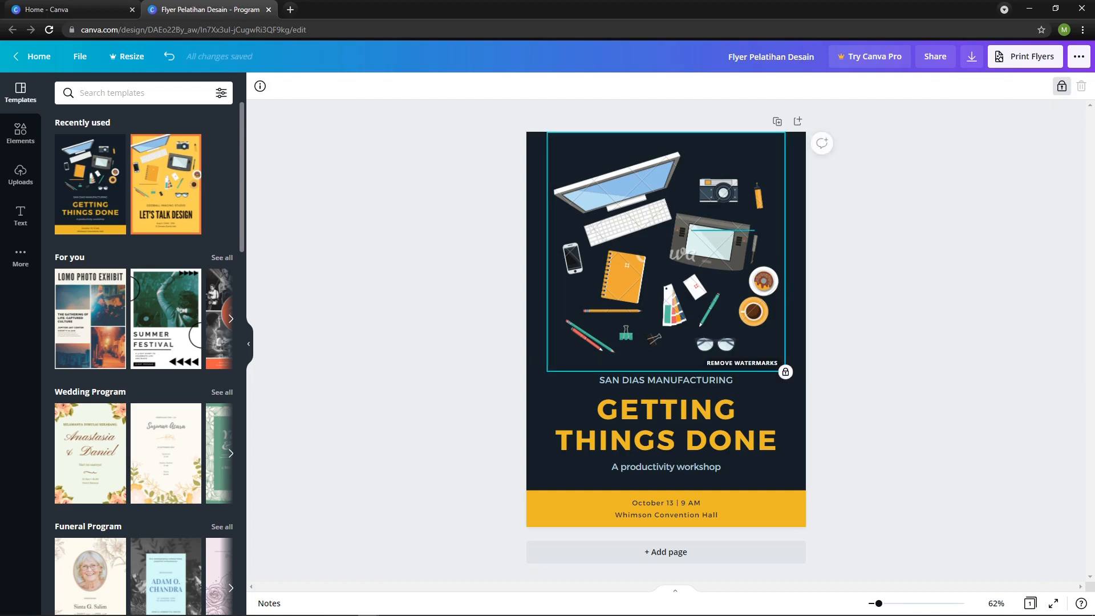
left_click_drag(755, 230, 796, 229)
left_click_drag(716, 215, 585, 283)
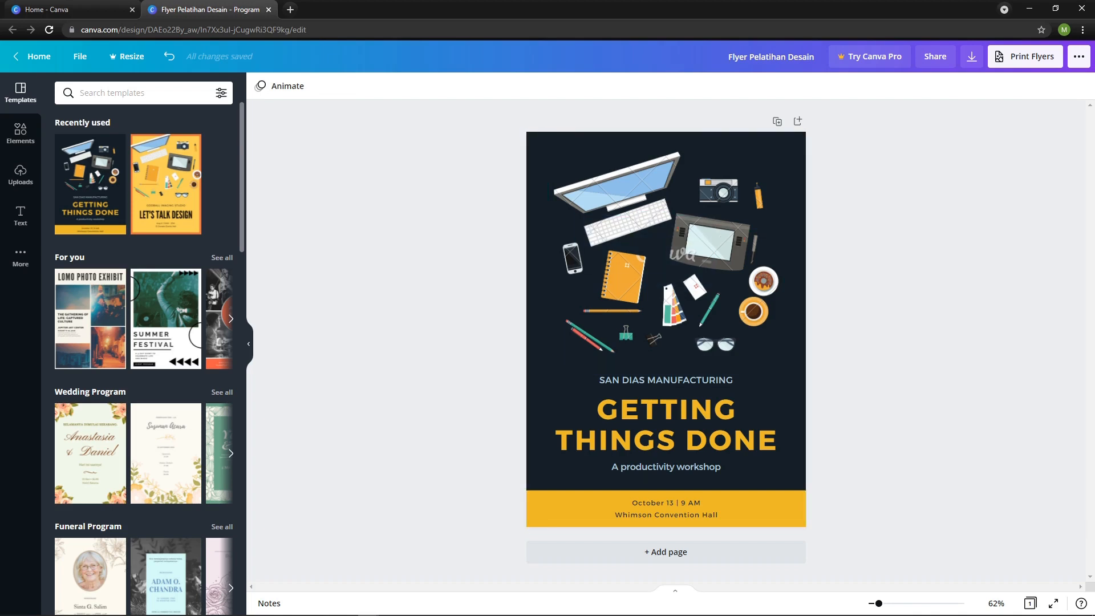
left_click(665, 252)
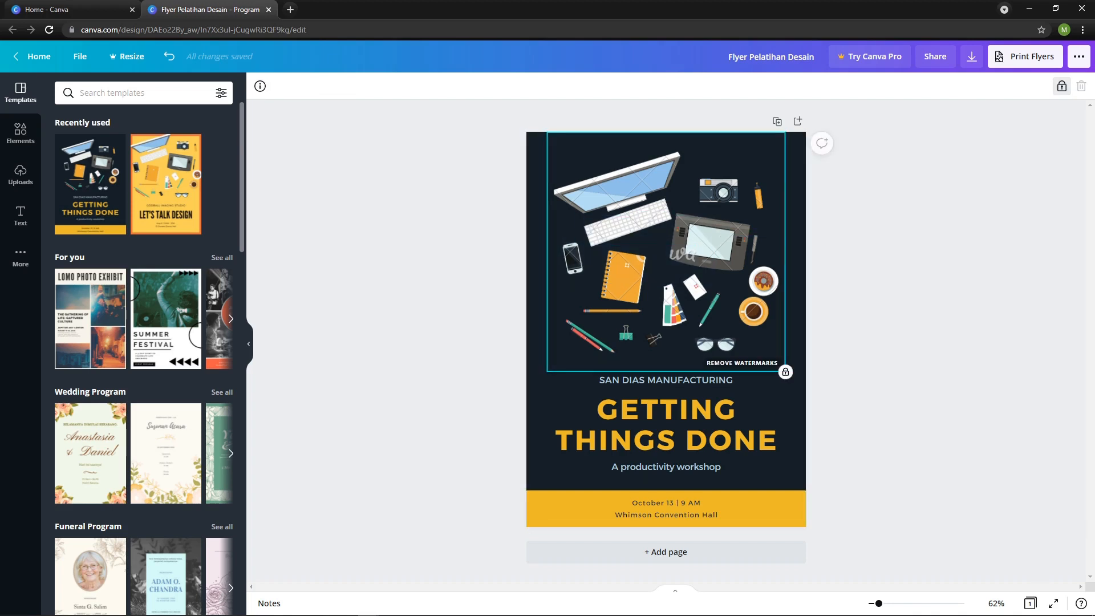
left_click(1061, 86)
left_click(901, 228)
left_click(666, 252)
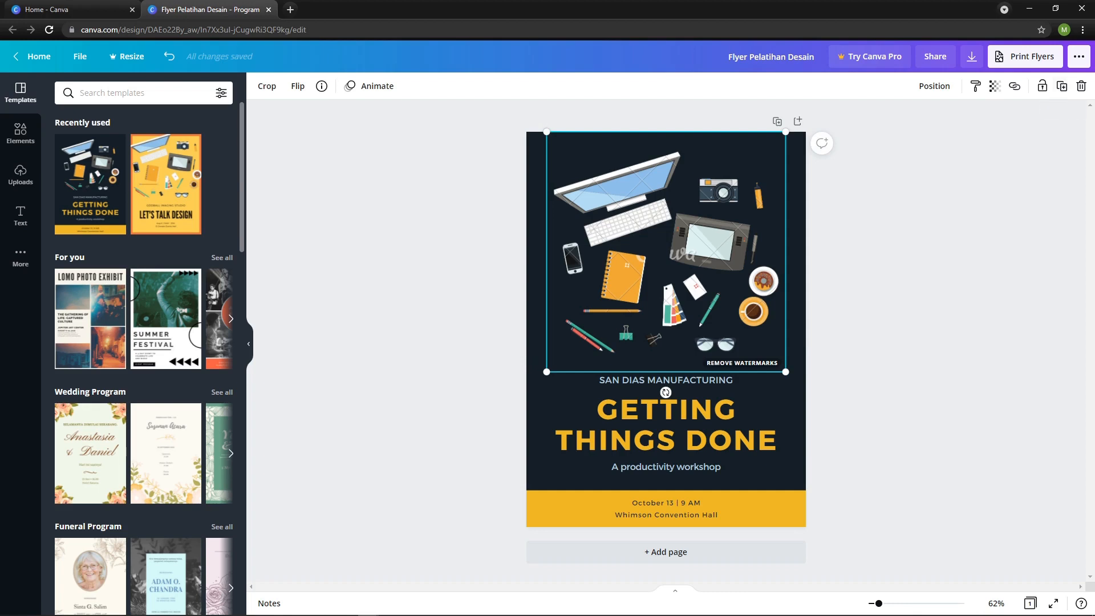
View the purchase offer for removing the illustration's watermarks, and close it without buying.
left_click(901, 228)
left_click(666, 251)
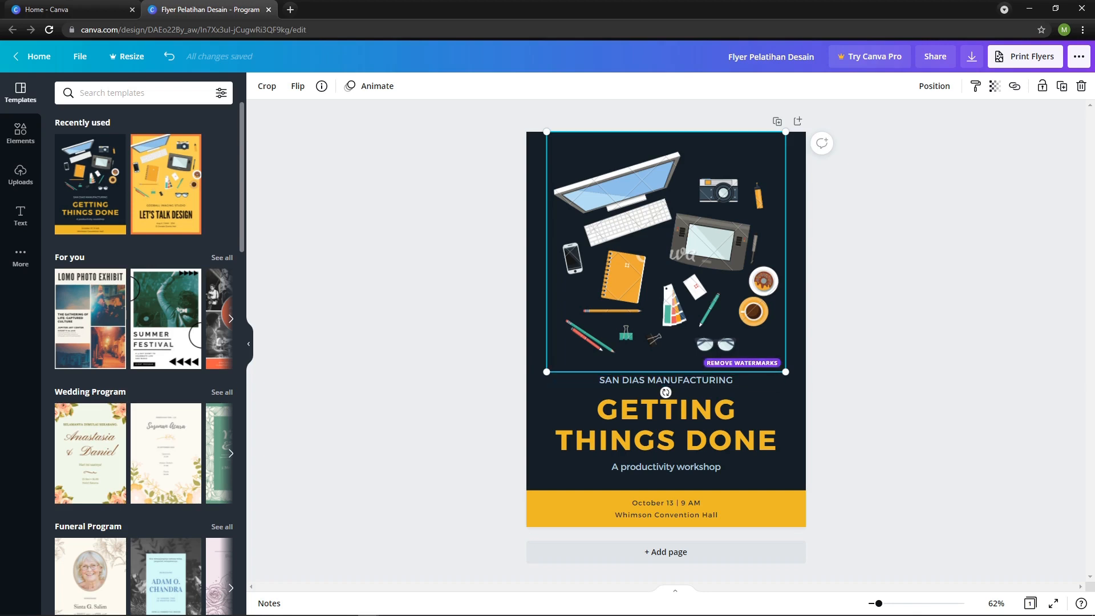
key("Escape")
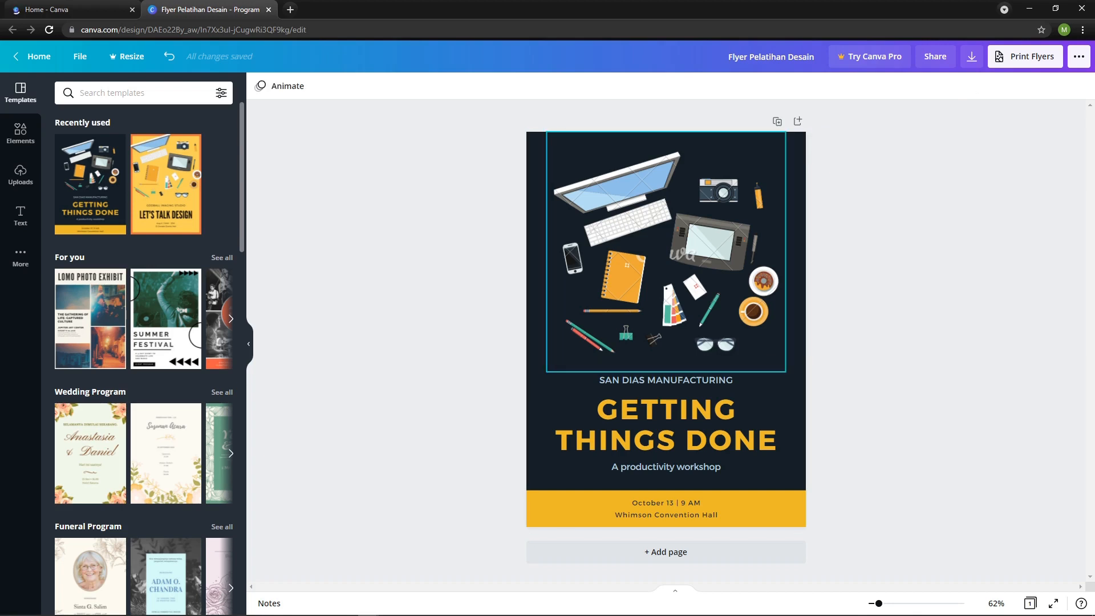
left_click(666, 251)
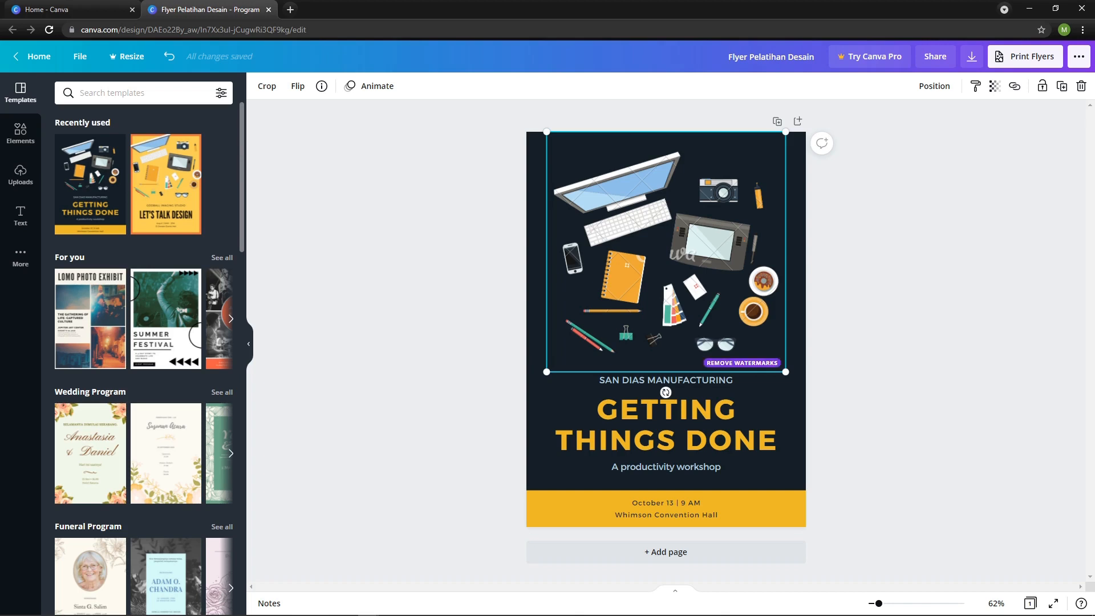
left_click(741, 362)
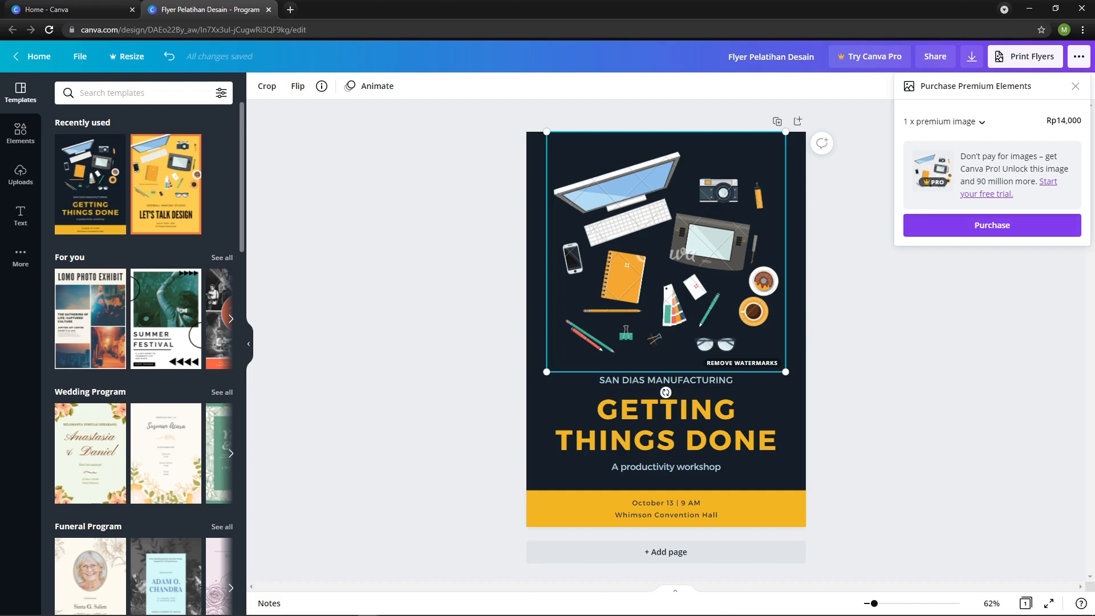
left_click(1075, 86)
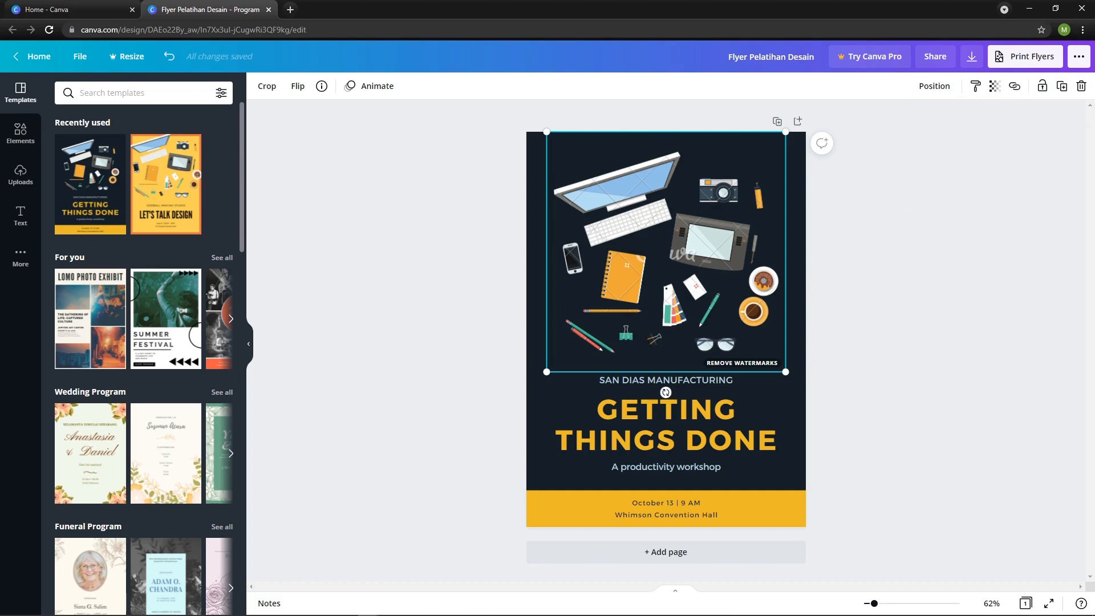
Delete the watermarked illustration from the flyer and look through the element categories for a replacement.
key("Delete")
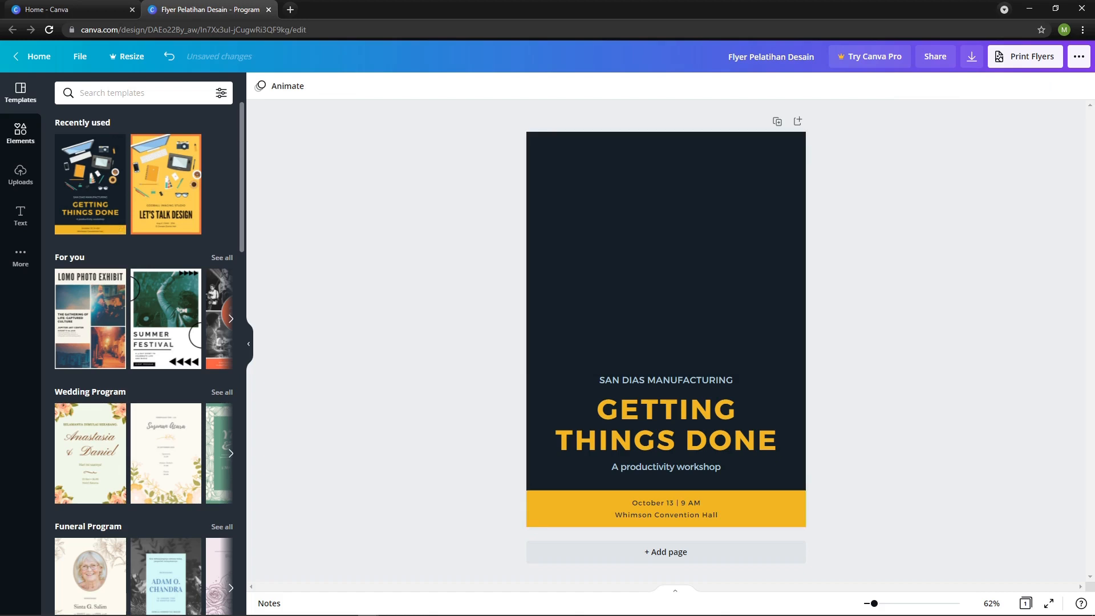
left_click(20, 132)
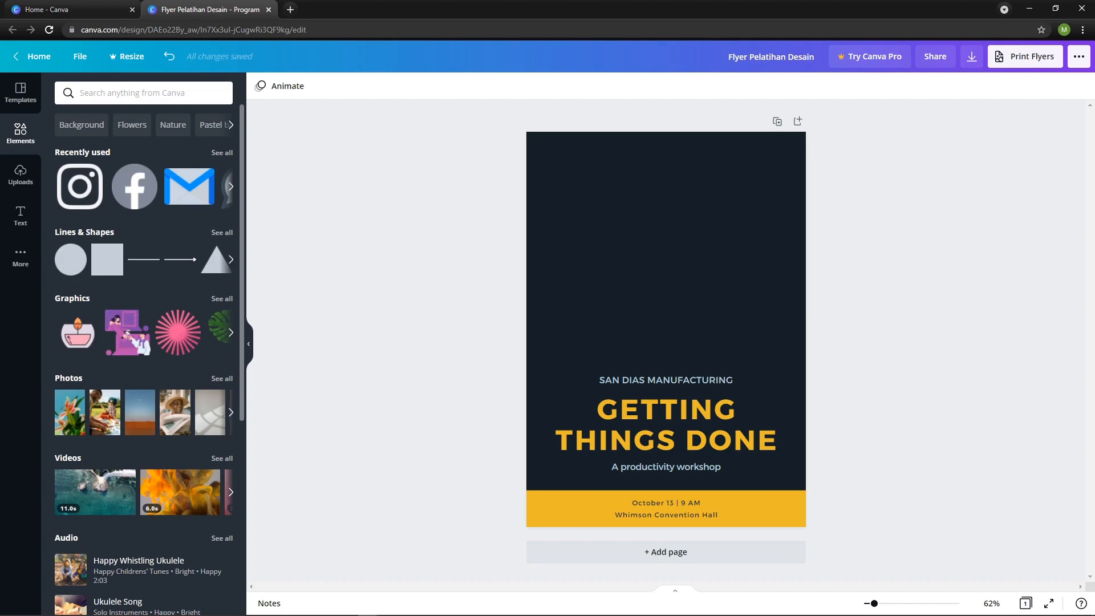
scroll(78, 273, "down", 1)
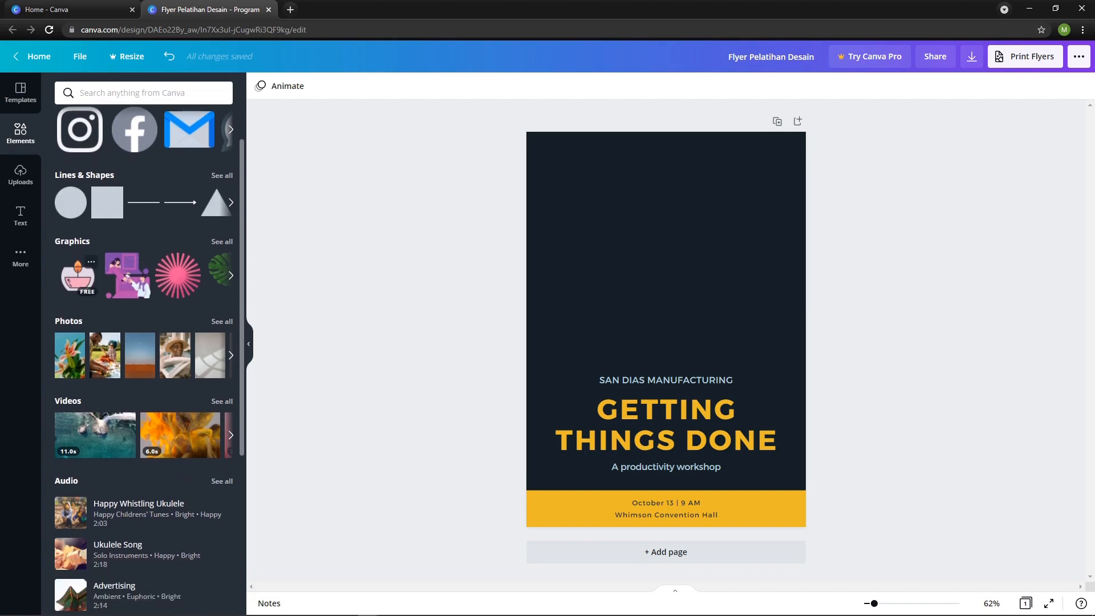
scroll(77, 274, "down", 1)
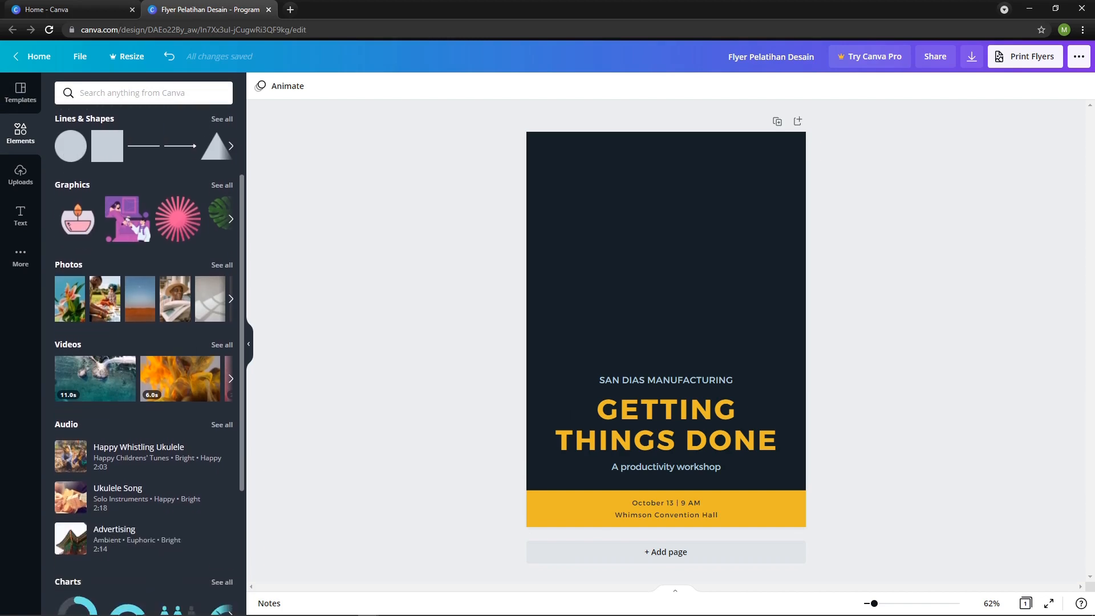
scroll(94, 376, "down", 3)
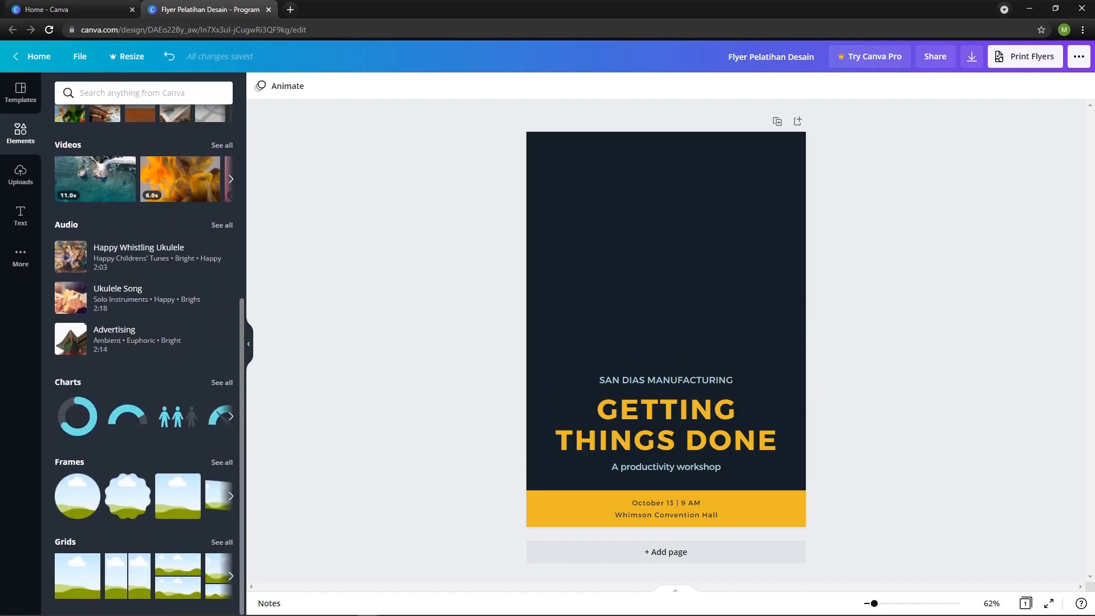
scroll(142, 359, "up", 5)
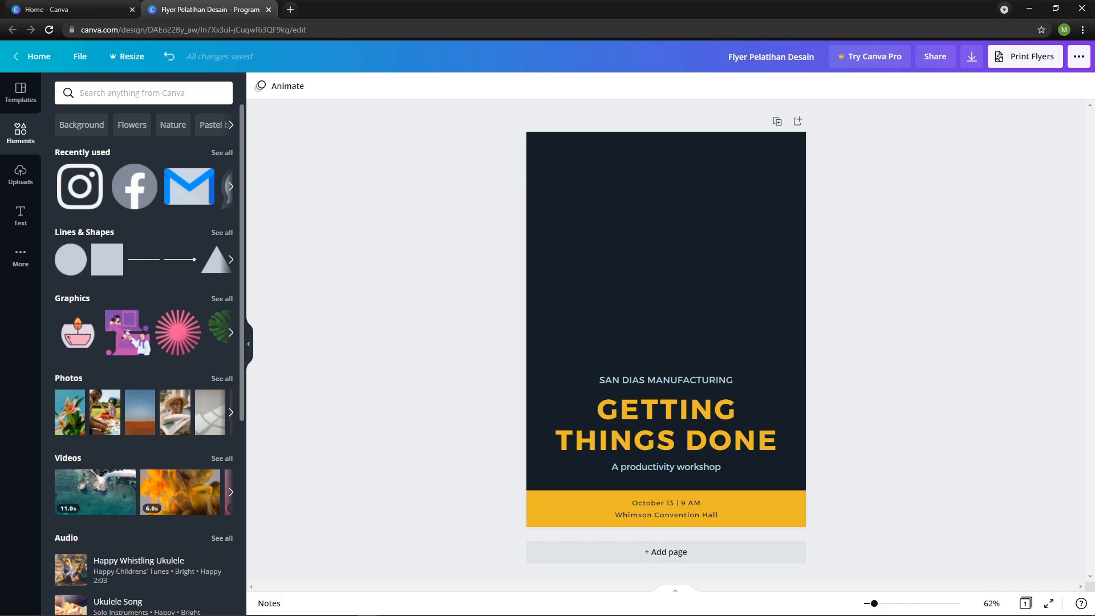
Search the elements library for "graphic design".
left_click(144, 93)
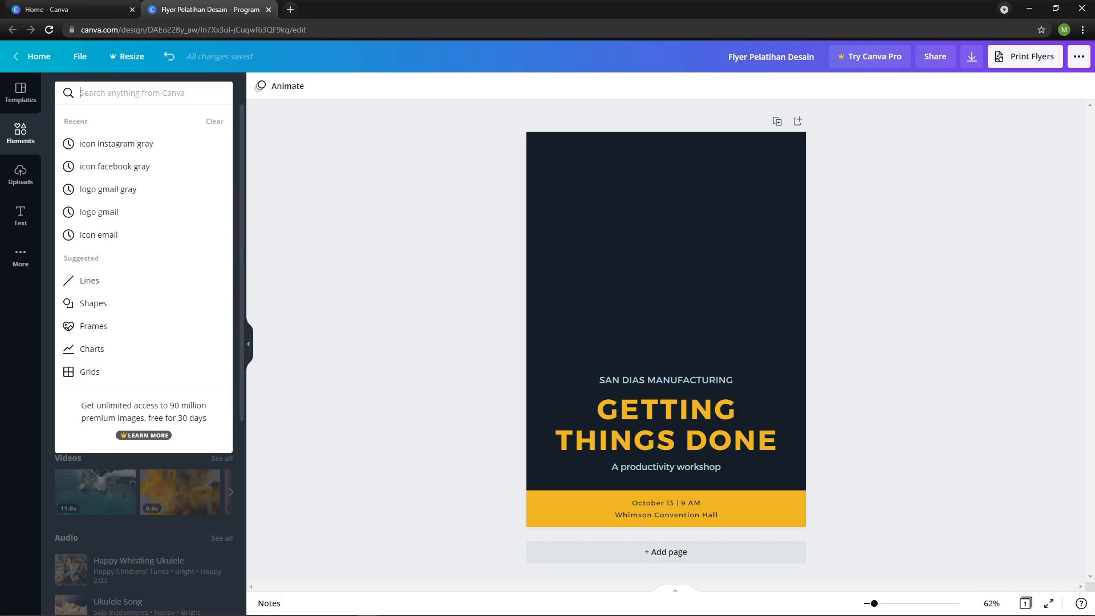
type("design")
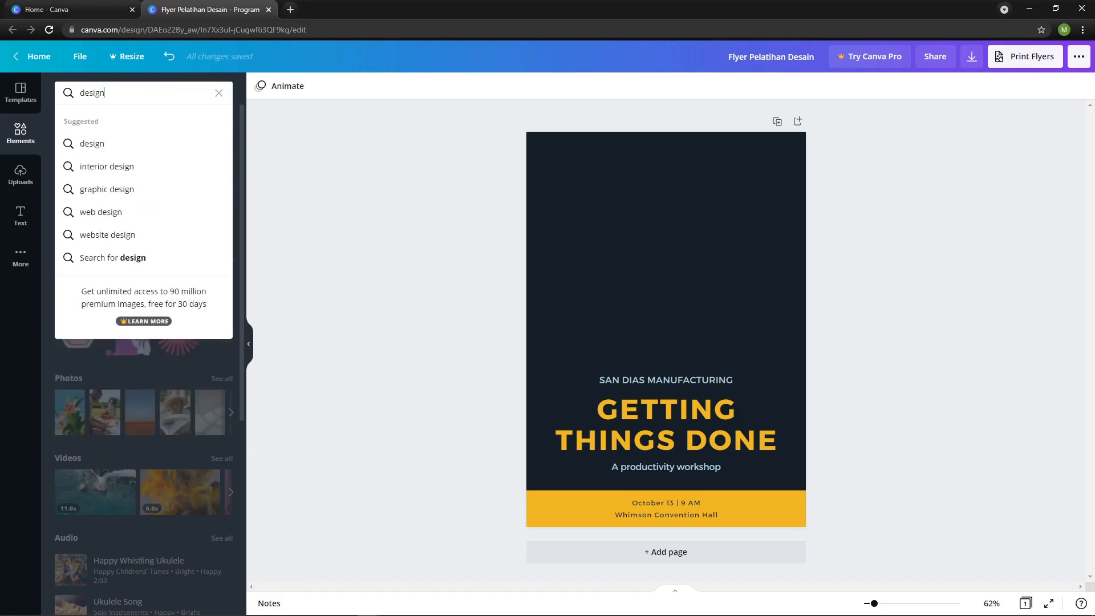
type(" grap")
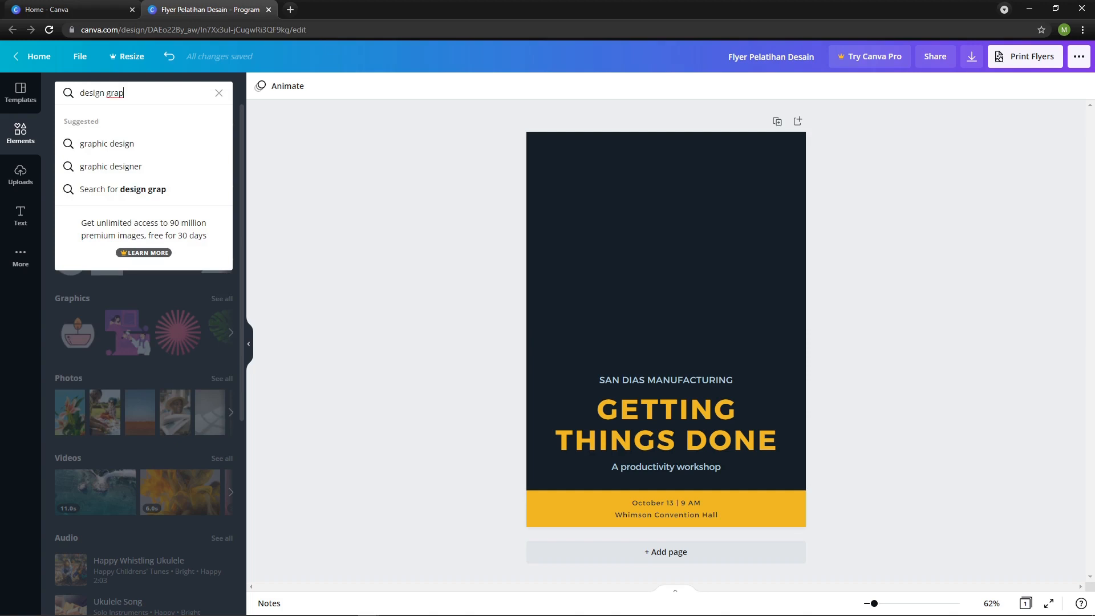
key("Down")
key("Return")
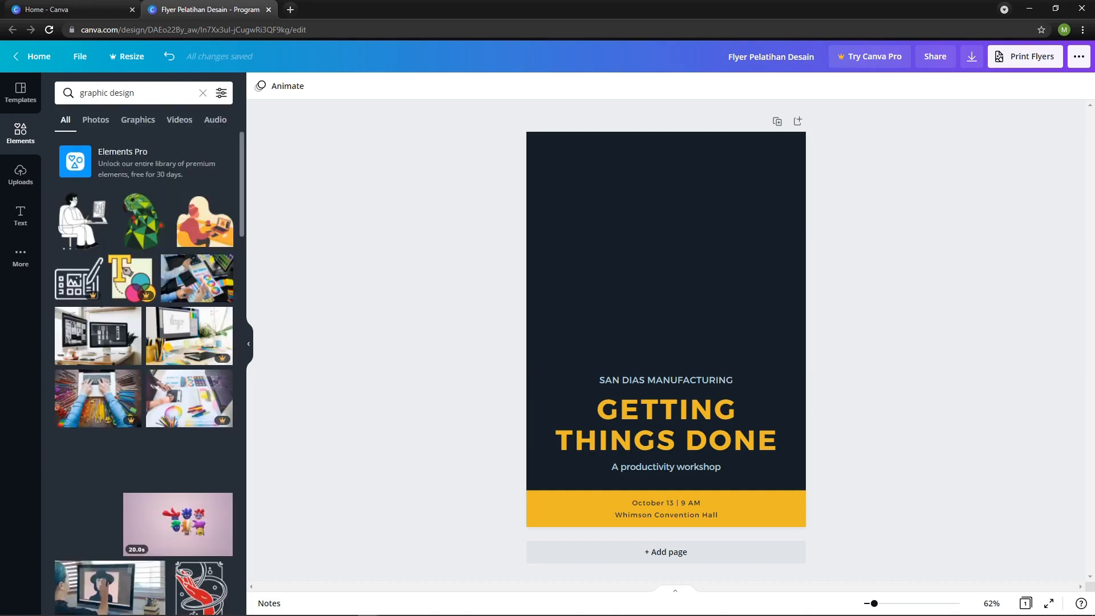
Add the free drawing-tablet graphic from the search results to the flyer.
scroll(145, 342, "down", 1)
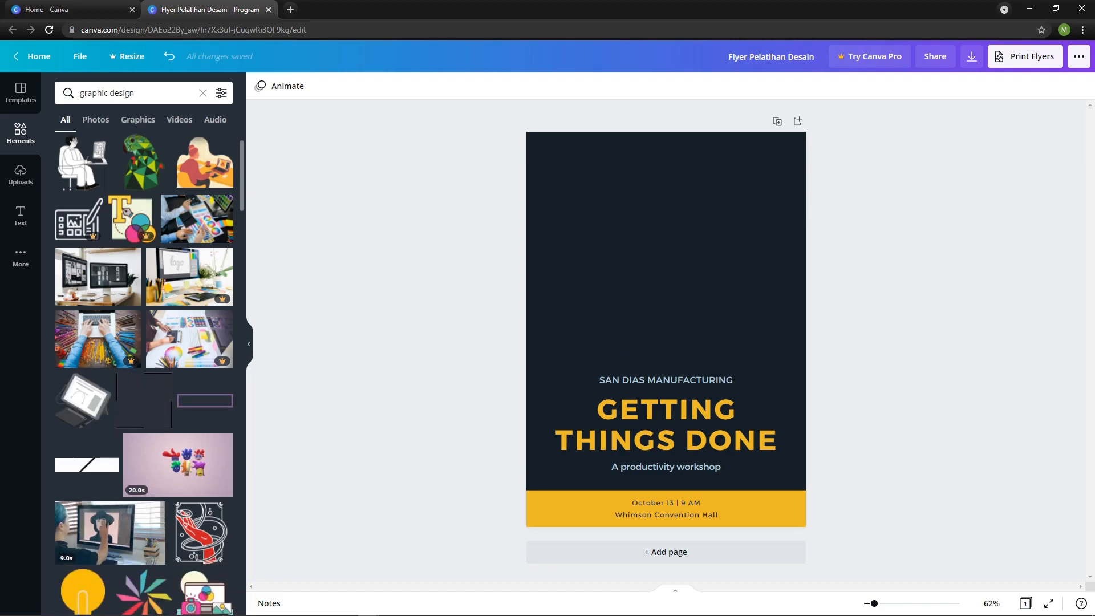
scroll(145, 371, "down", 1)
scroll(144, 371, "down", 3)
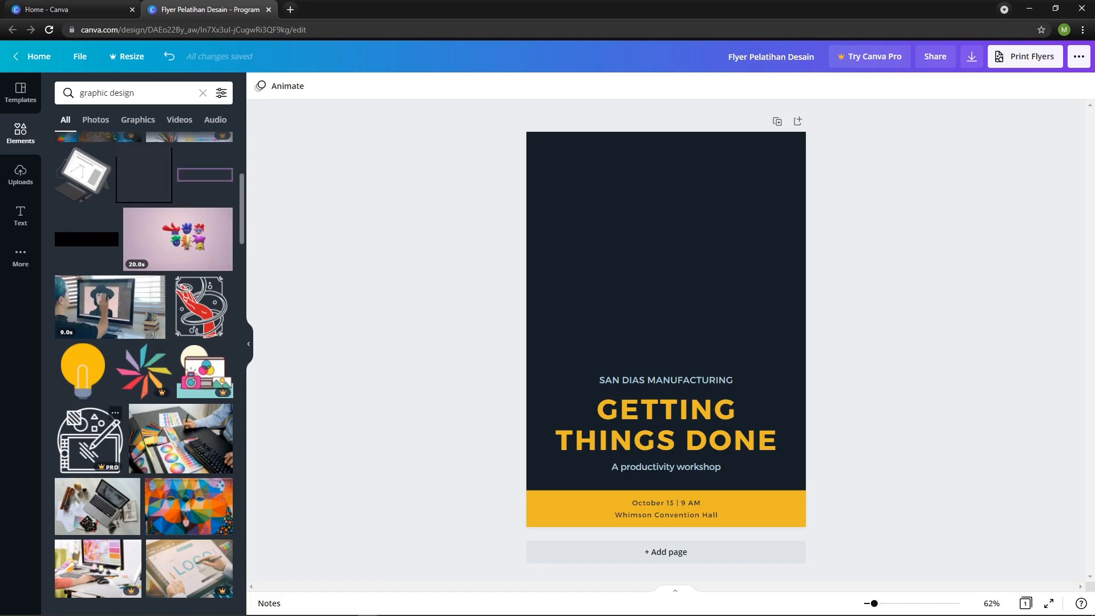
scroll(144, 370, "up", 2)
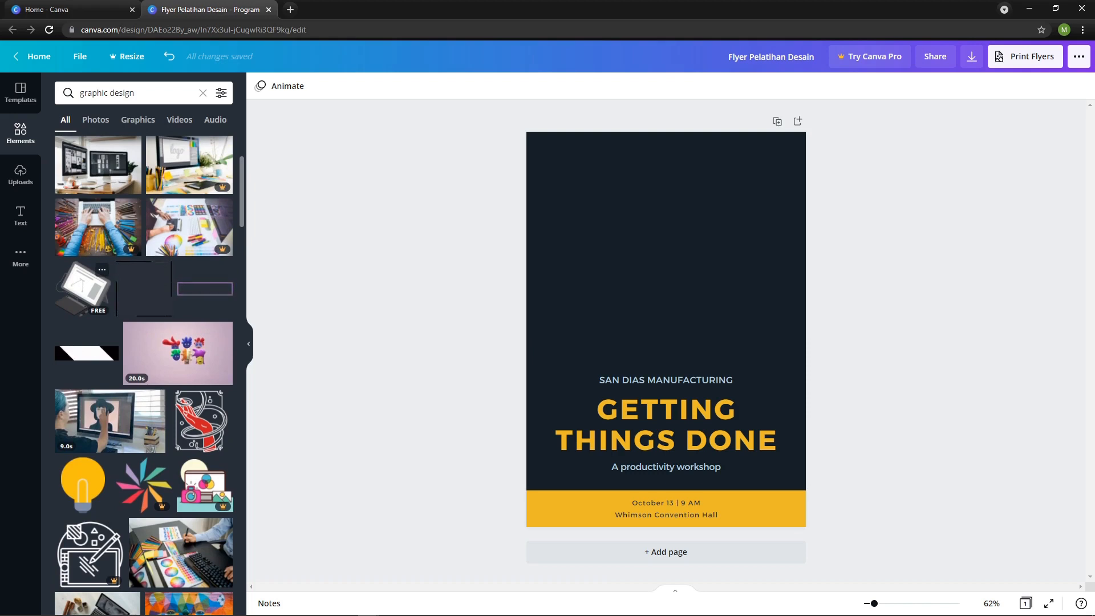
left_click(83, 288)
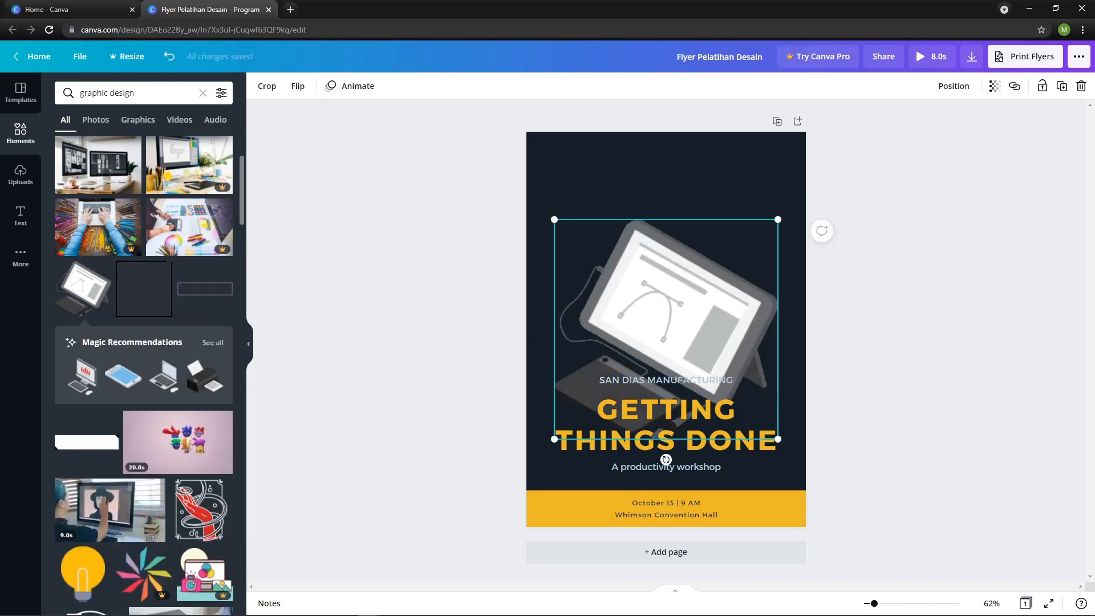
Shrink the drawing-tablet graphic and place it horizontally centered on the page, above the heading texts.
left_click_drag(666, 329, 664, 264)
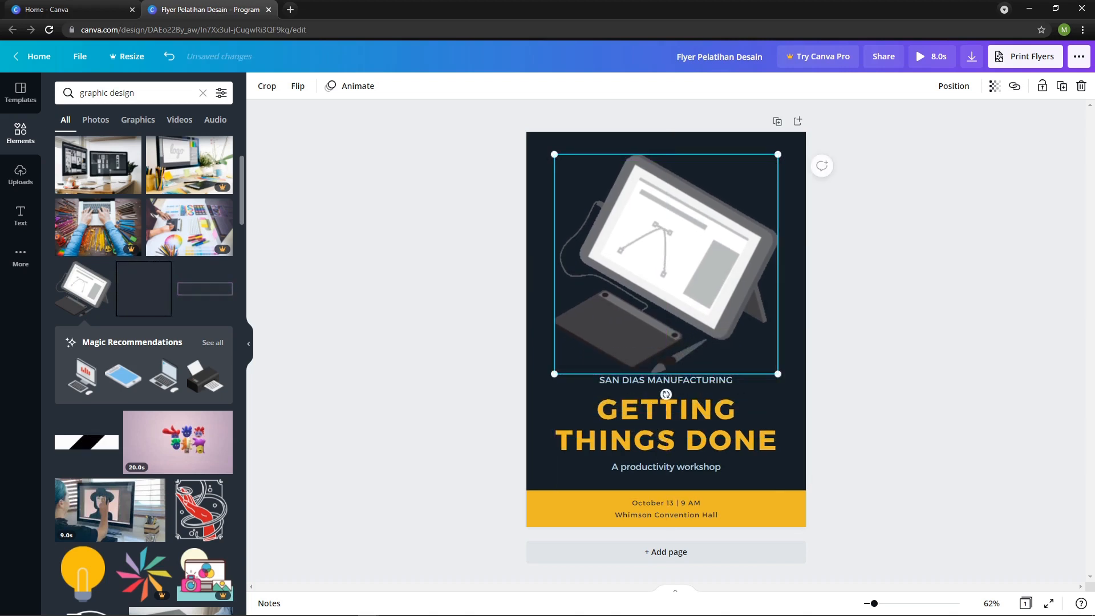
left_click_drag(777, 153, 722, 181)
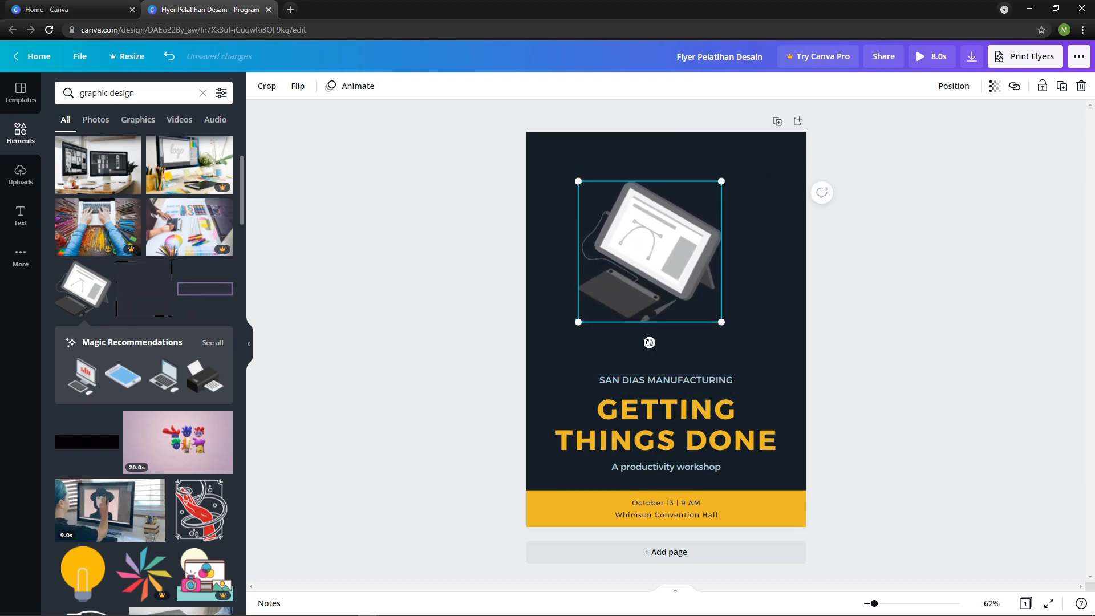
left_click(953, 86)
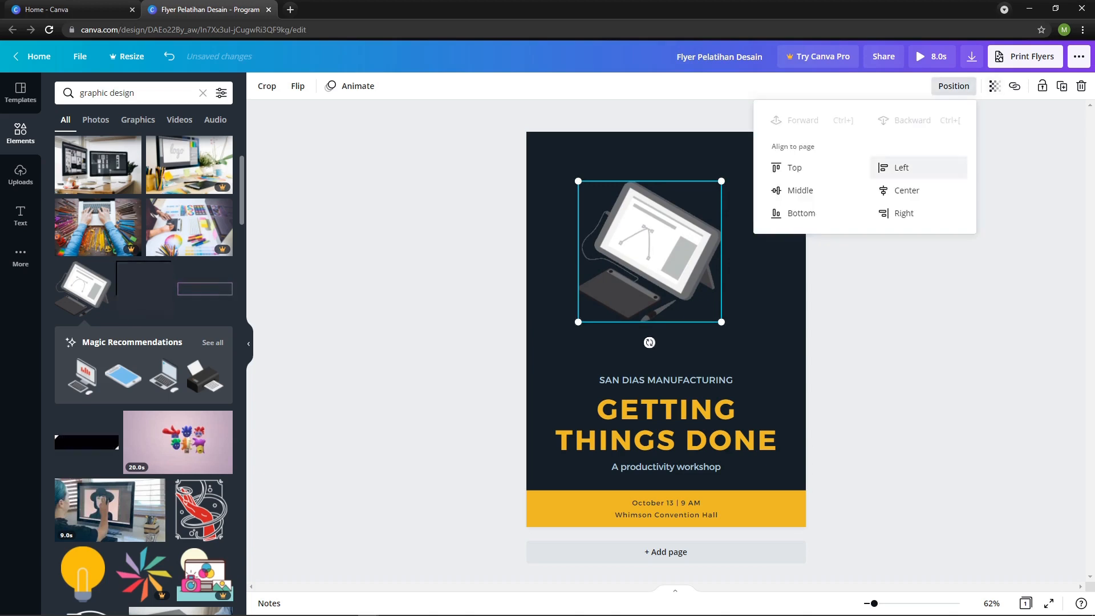
left_click(904, 190)
left_click_drag(650, 231, 650, 210)
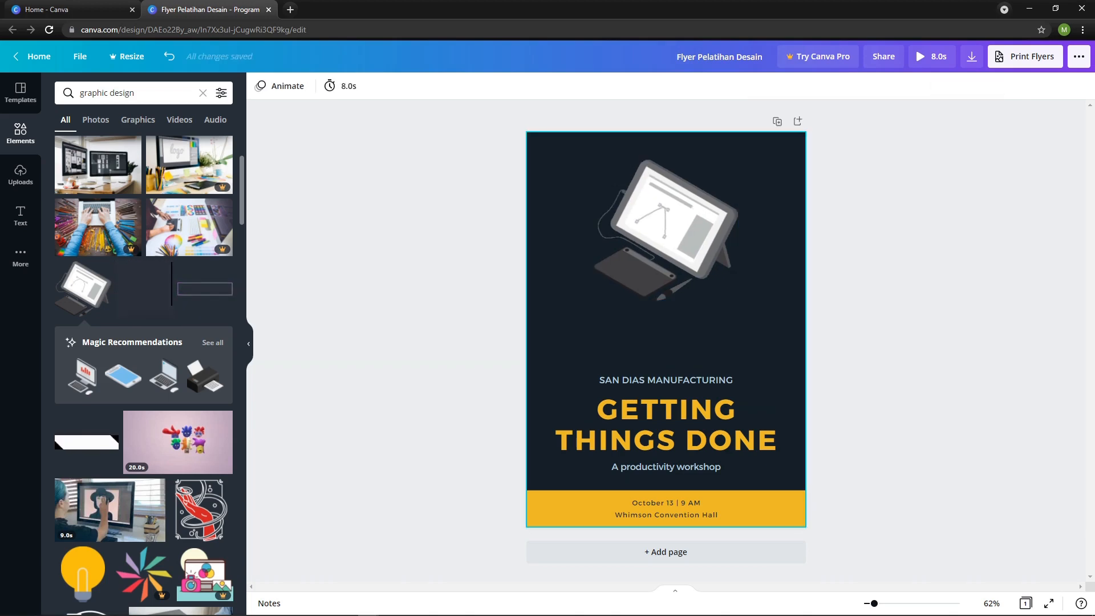
Replace the small line above the flyer's main heading with "SMA AL-AZHAR MANDIRI PALU".
left_click(666, 379)
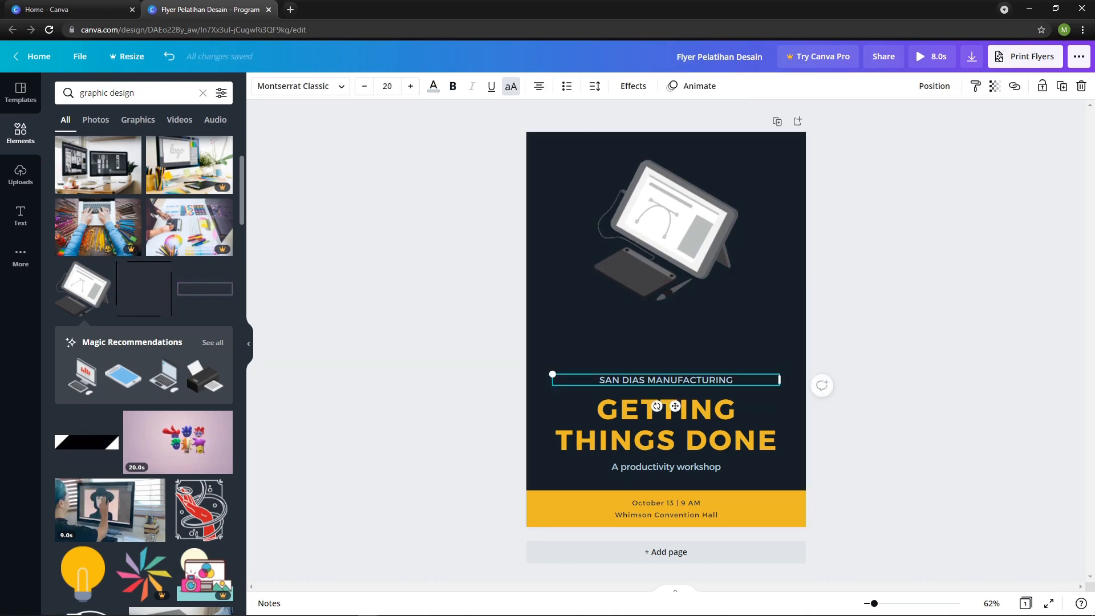
double_click(666, 380)
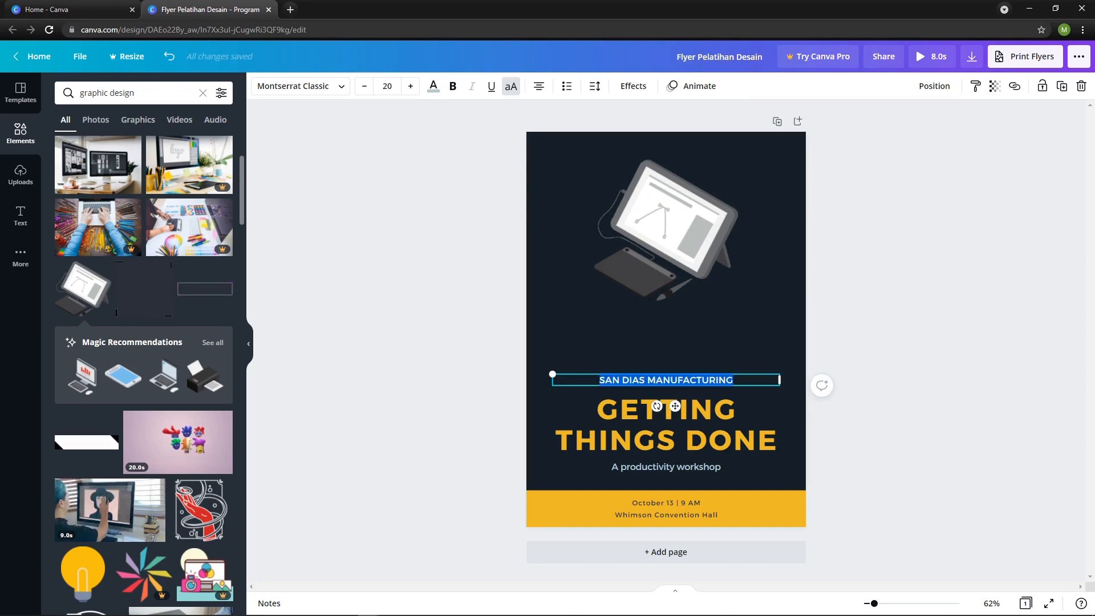
type("SMAS")
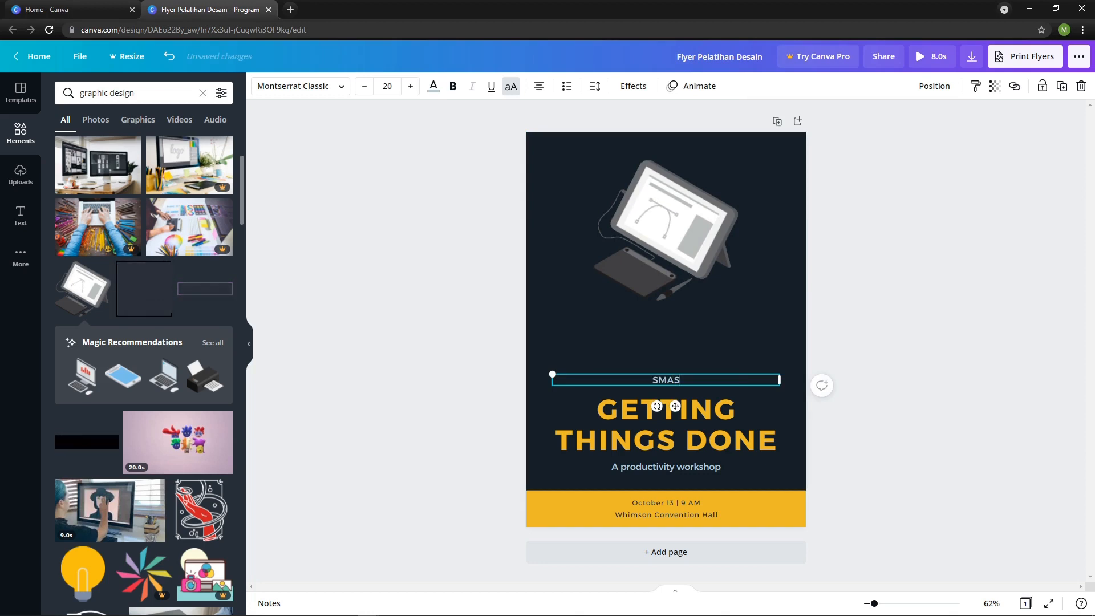
key("BackSpace")
type("AL")
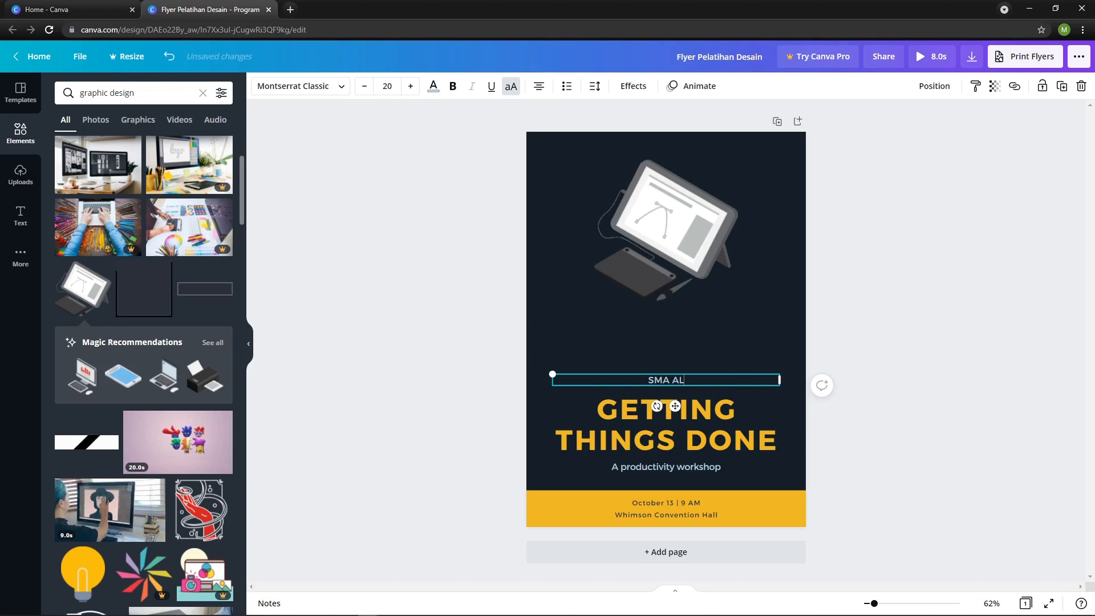
type("-AZHAR MAN")
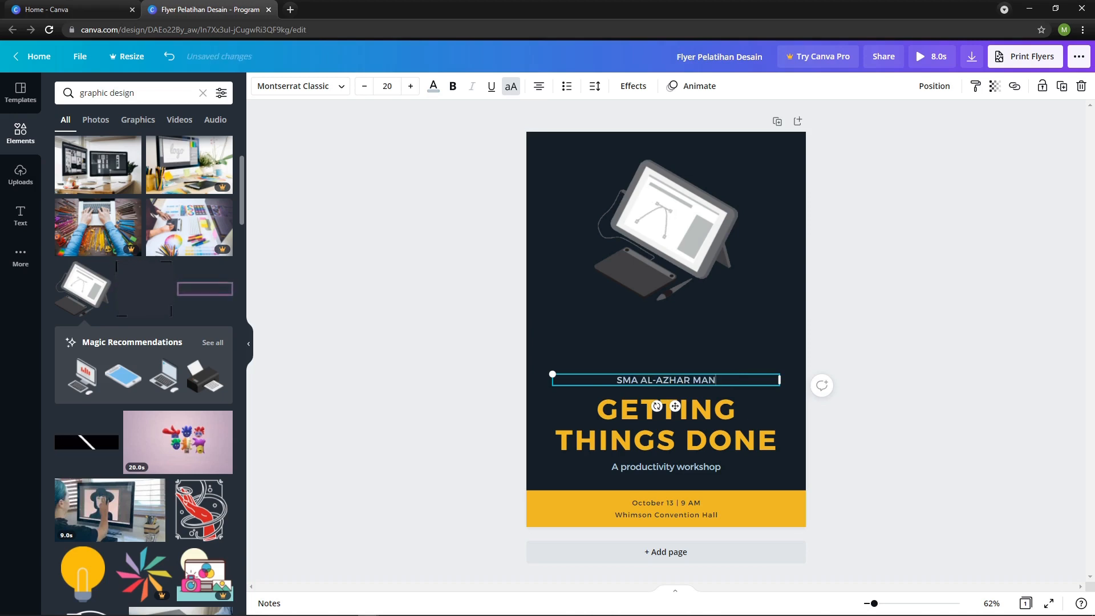
type("DIRI PALU")
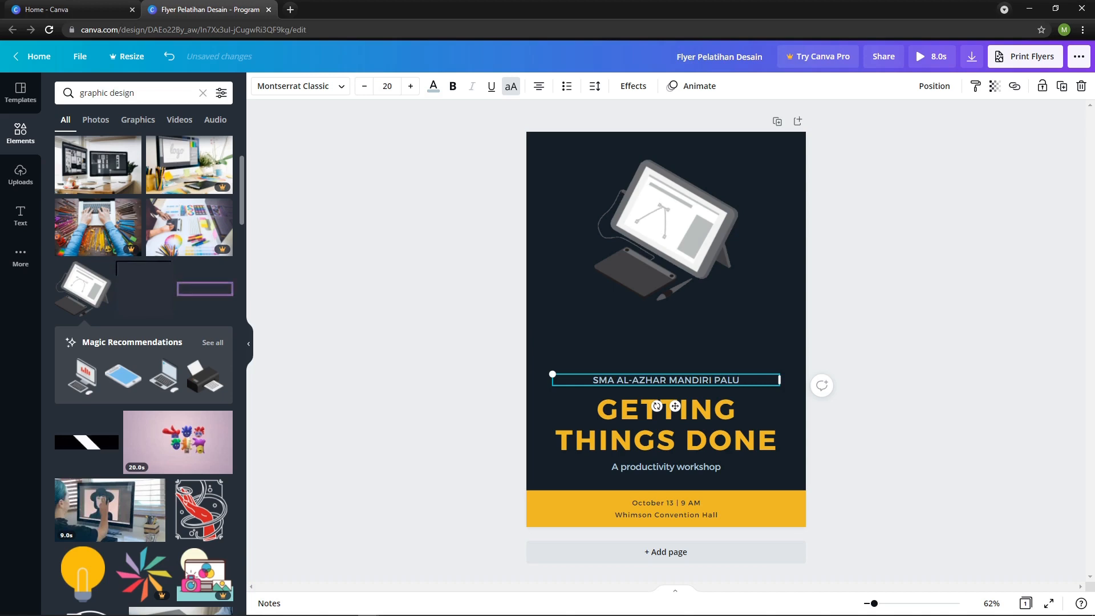
left_click(889, 365)
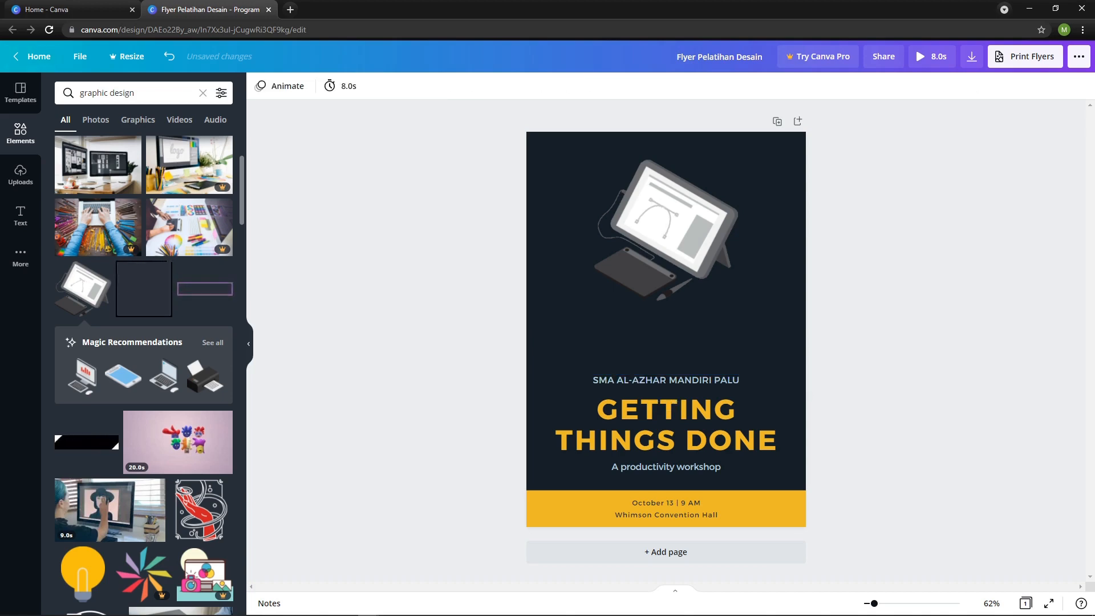
Change the flyer's main heading to "PELATIHAN DESAIN", with each word on its own line.
double_click(666, 423)
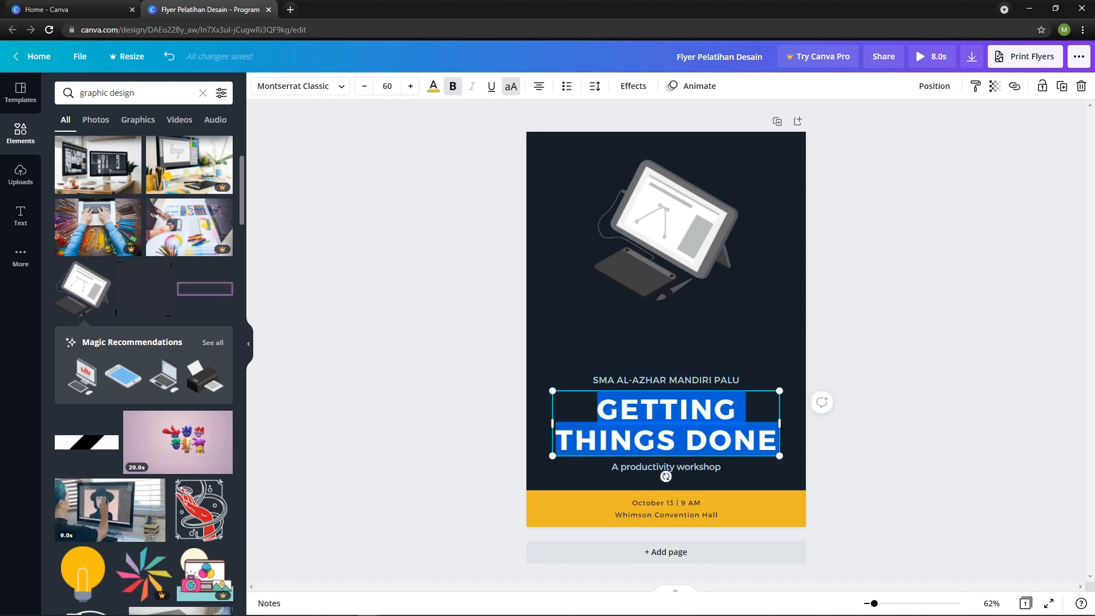
type("PELA")
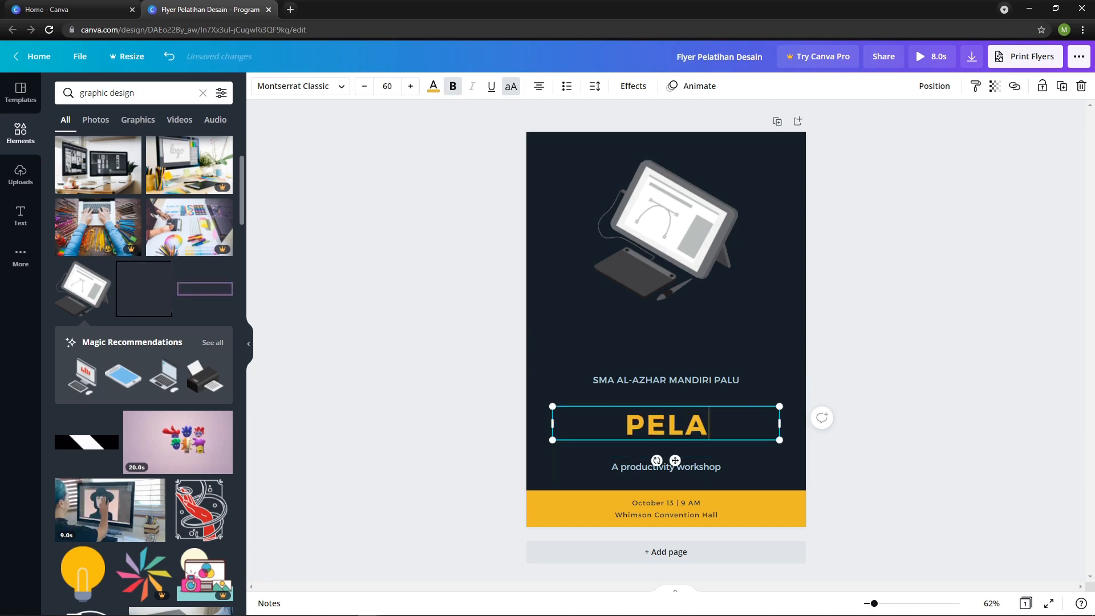
type("TIHAN")
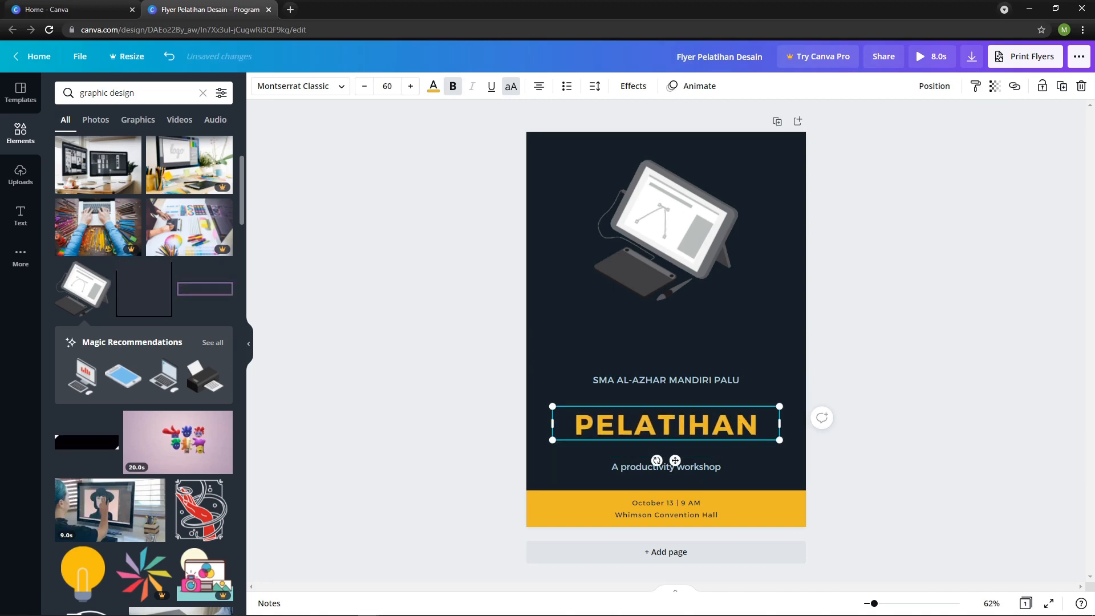
key("Return")
type("DESAIN")
key("alt+Tab")
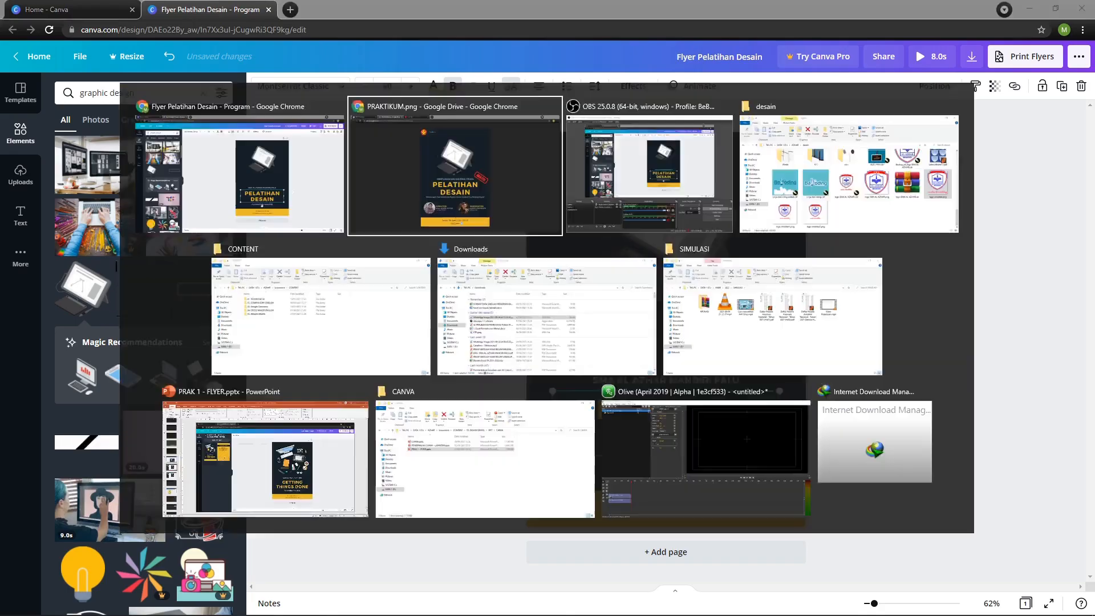
key("alt+Tab")
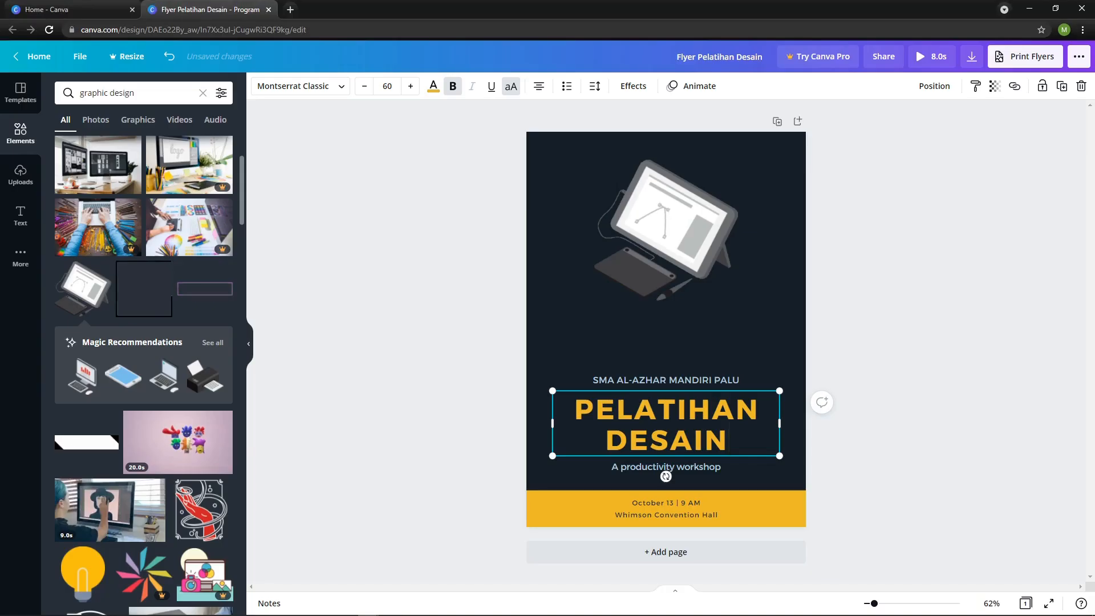
key("Escape")
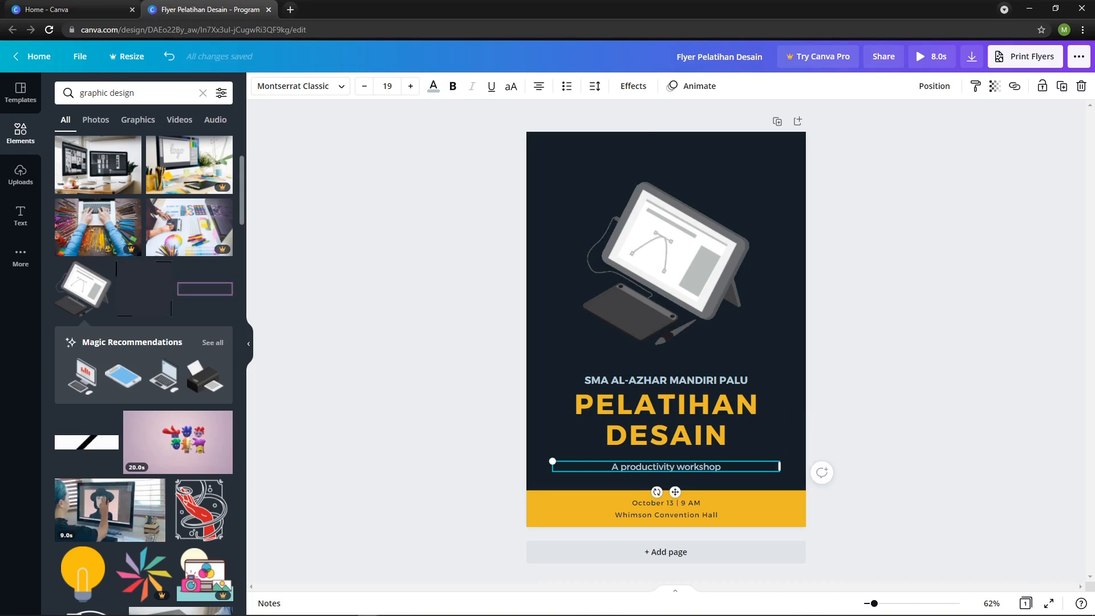
Replace the subtitle below the main heading with "Membangun Jiwa Kreativitas Melalui Desain Grafis".
type("Mem")
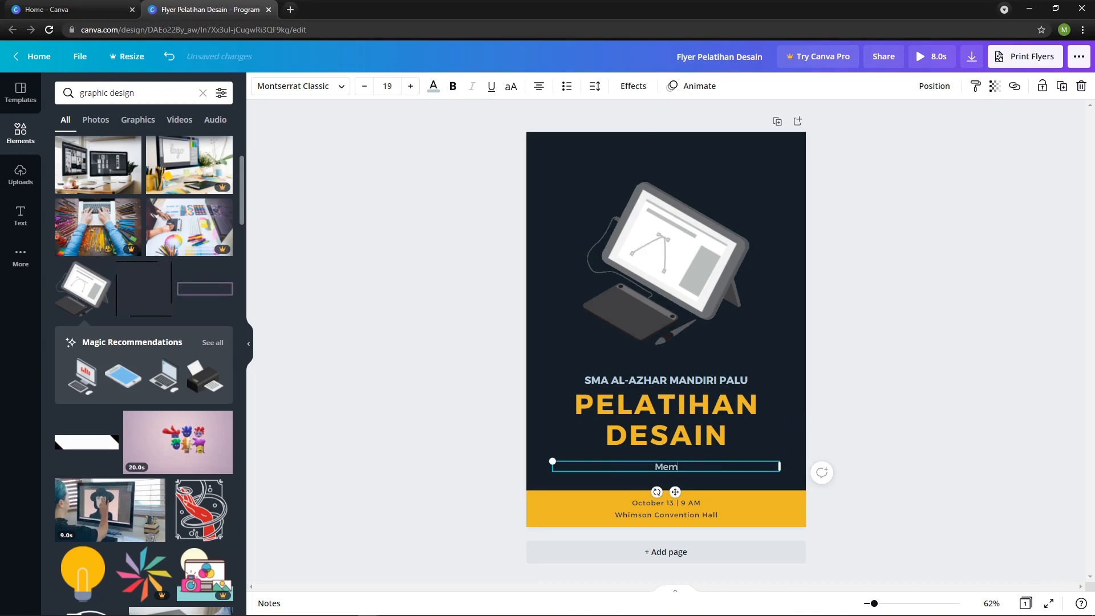
type("bangun jiwa")
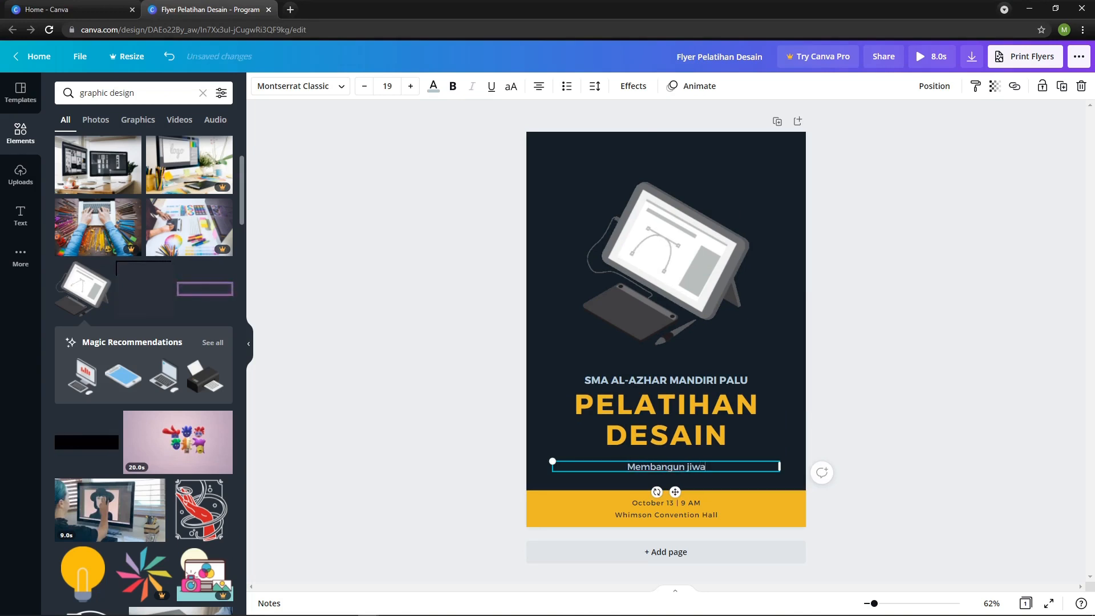
key("ctrl+shift+Left")
type("Jiwa Krea")
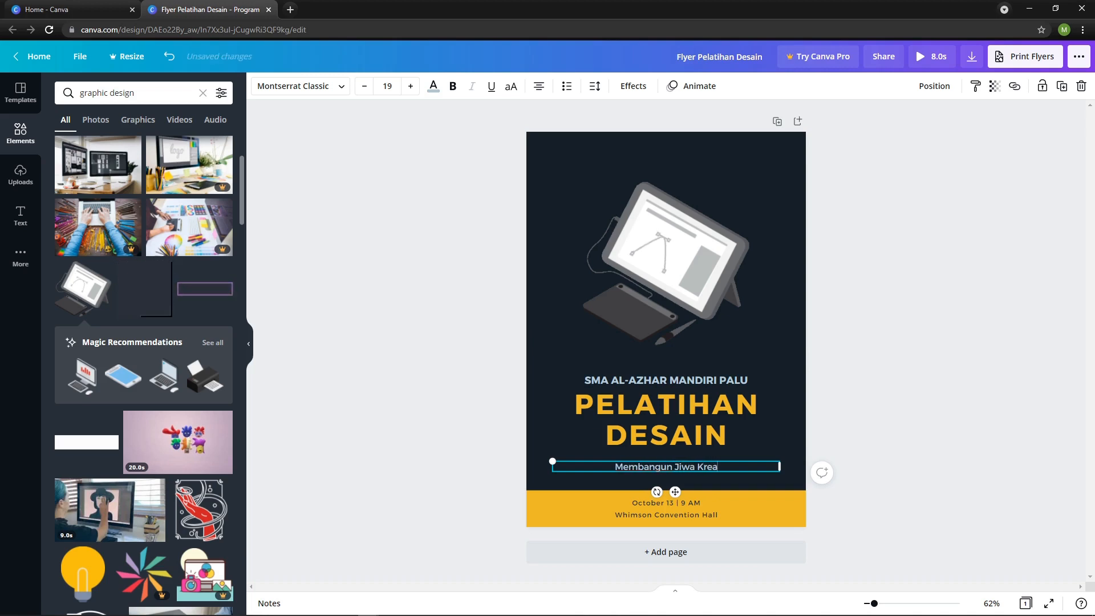
type("tivi")
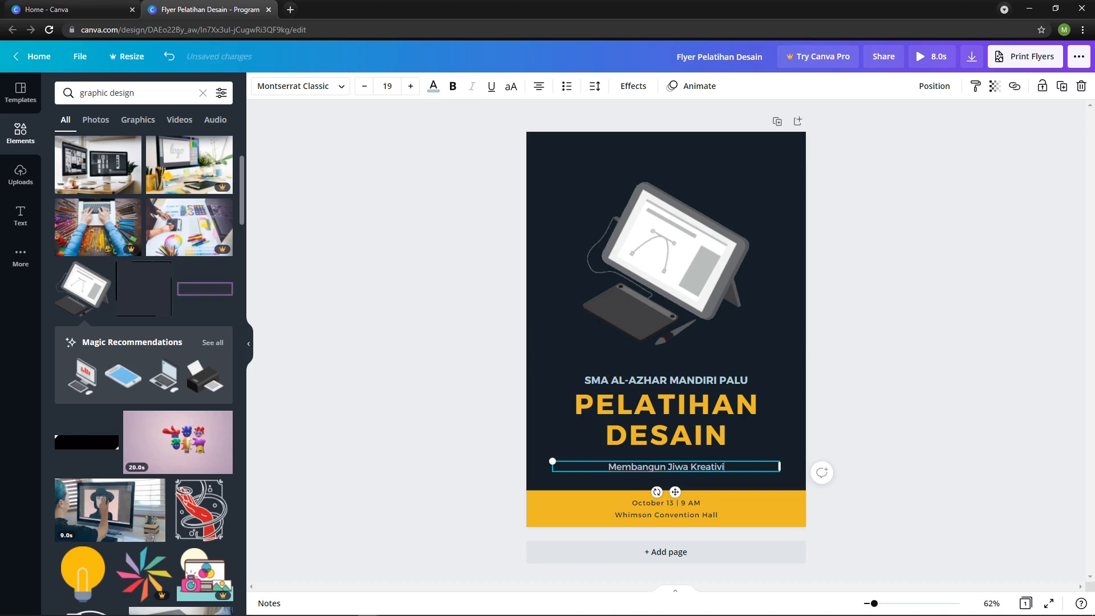
type("tas Mel")
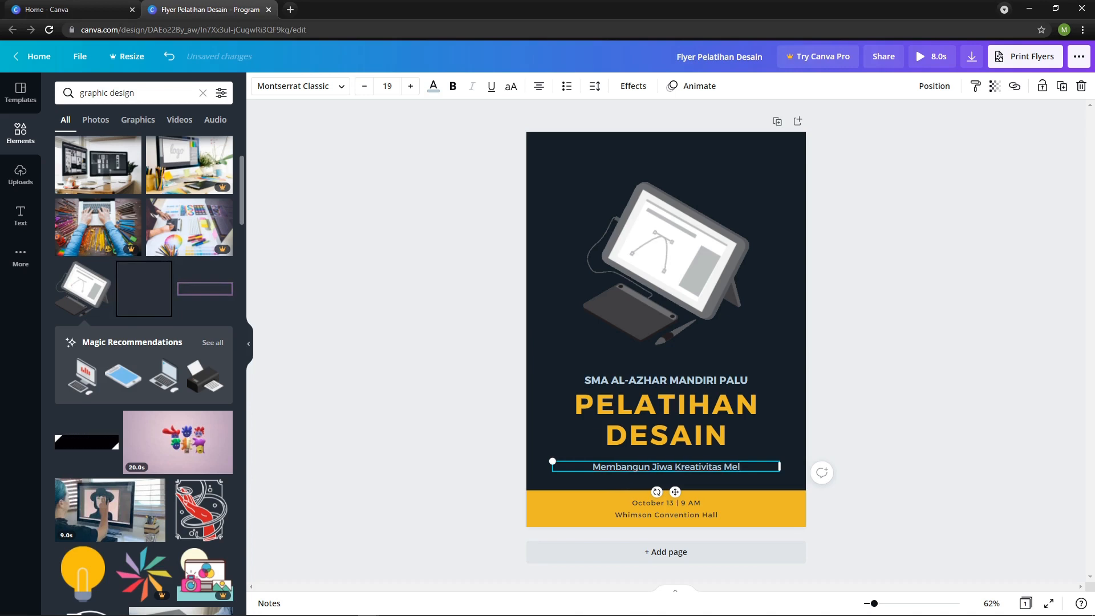
type("alui De")
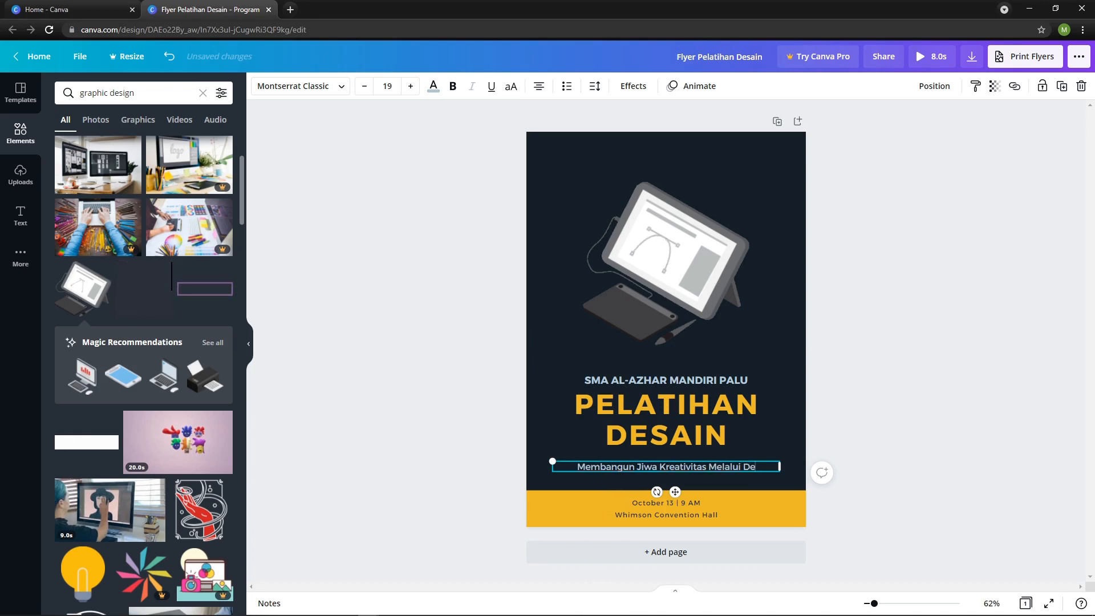
type("sain Grafis")
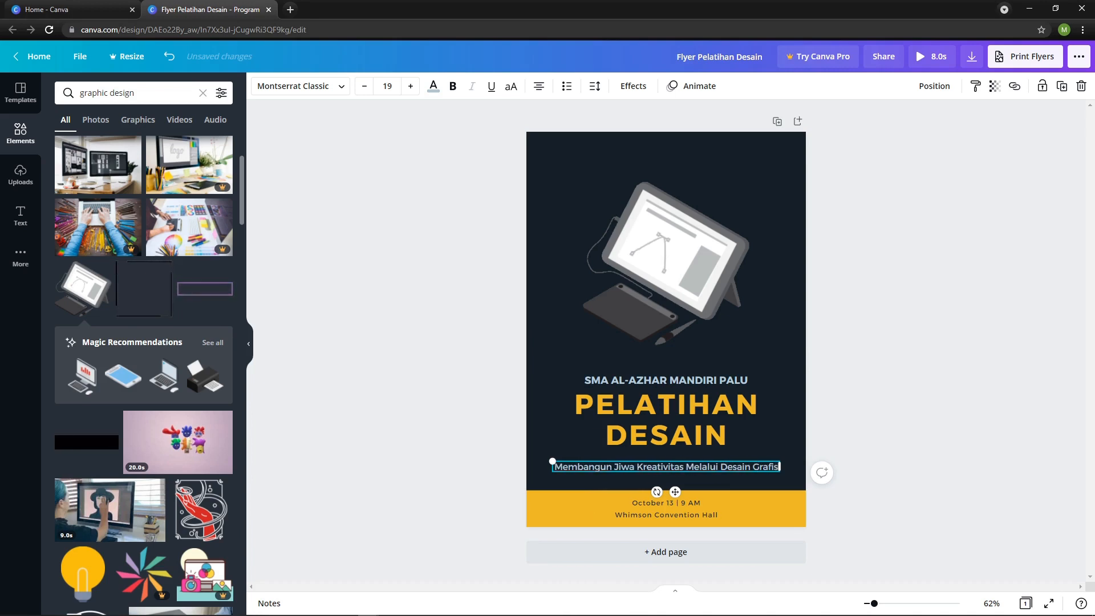
key("Escape")
key("Escape")
Move the school name, main heading and subtitle up together, closer to the drawing-tablet graphic.
left_click_drag(860, 483, 532, 375)
key("shift+Up")
key("shift+Up")
key("shift+Up")
key("shift+Up")
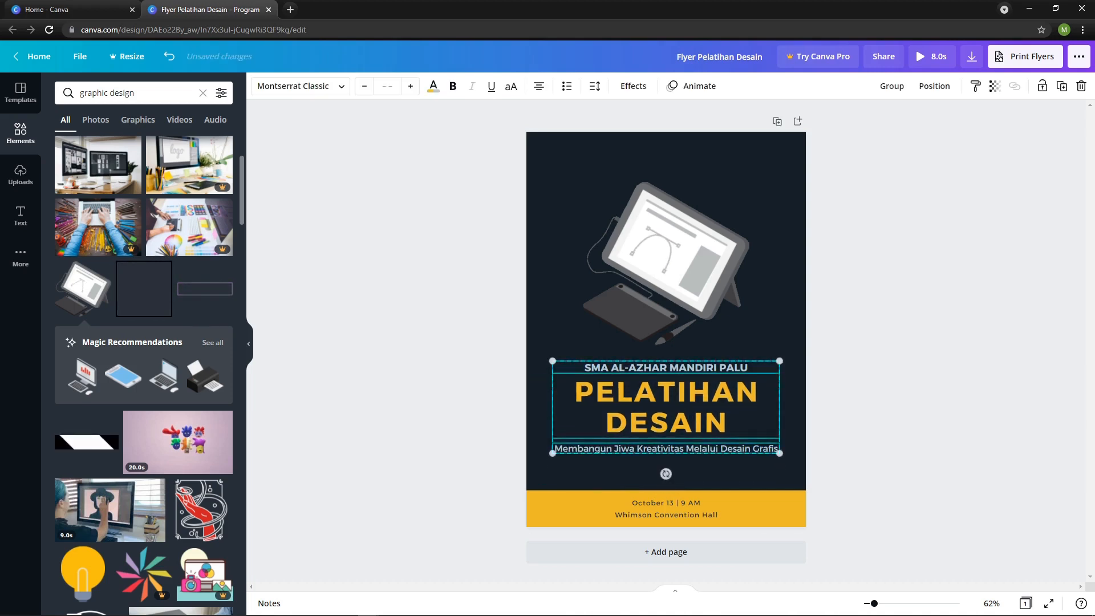
key("Escape")
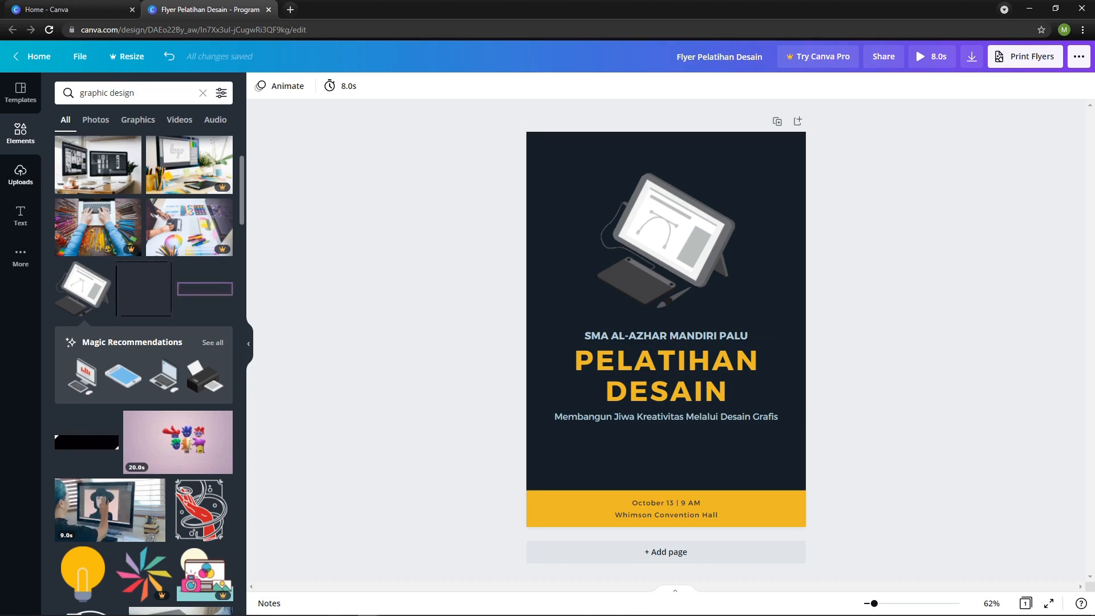
Upload the Al-Azhar Mandiri school logo image from the device.
left_click(20, 175)
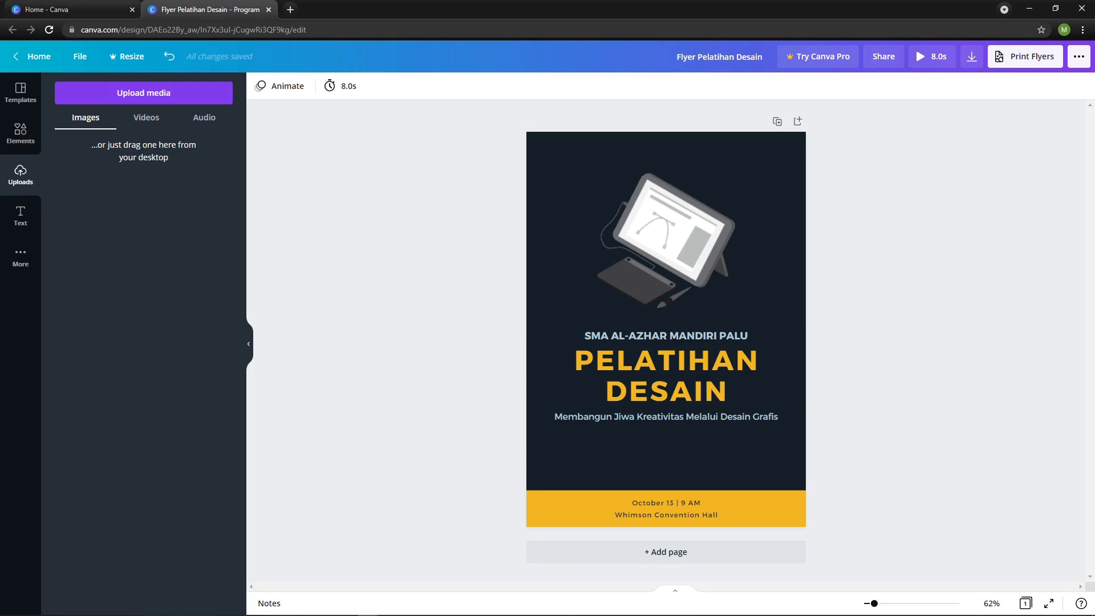
left_click(145, 94)
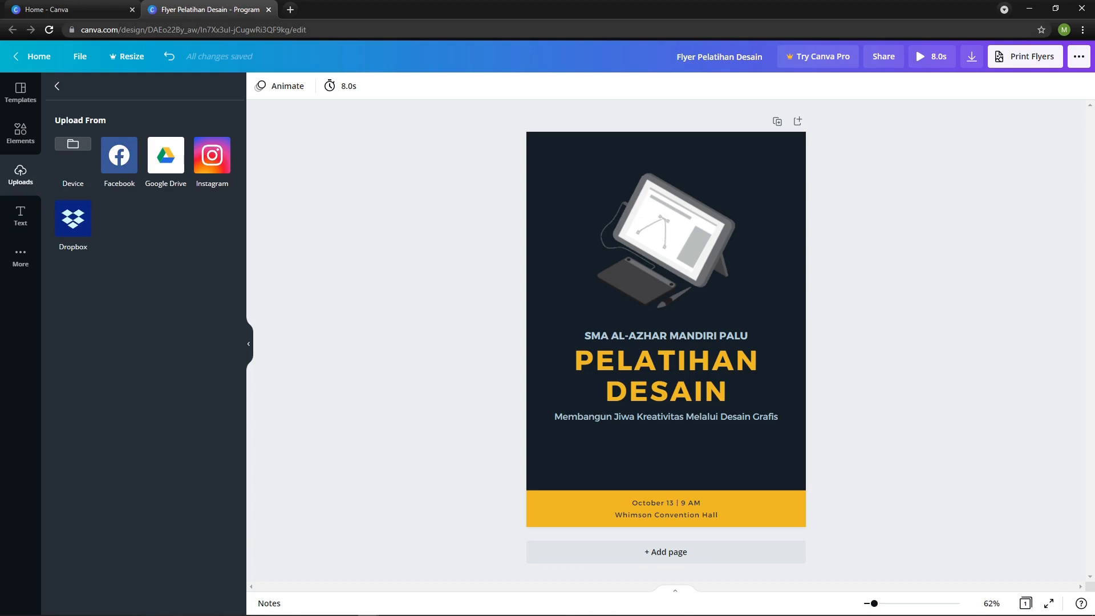
left_click(73, 144)
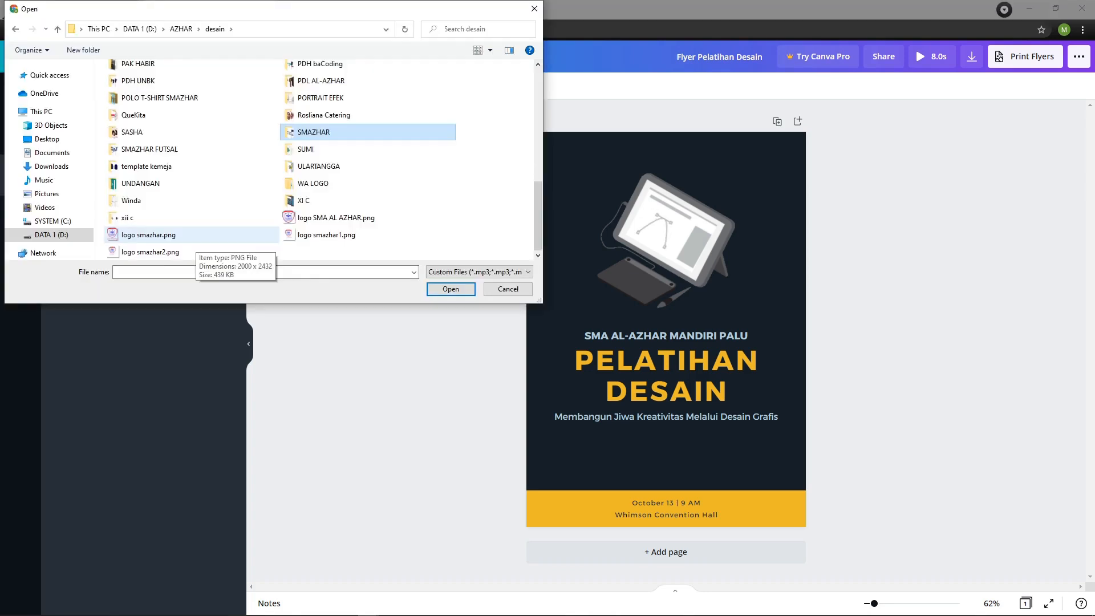
double_click(197, 237)
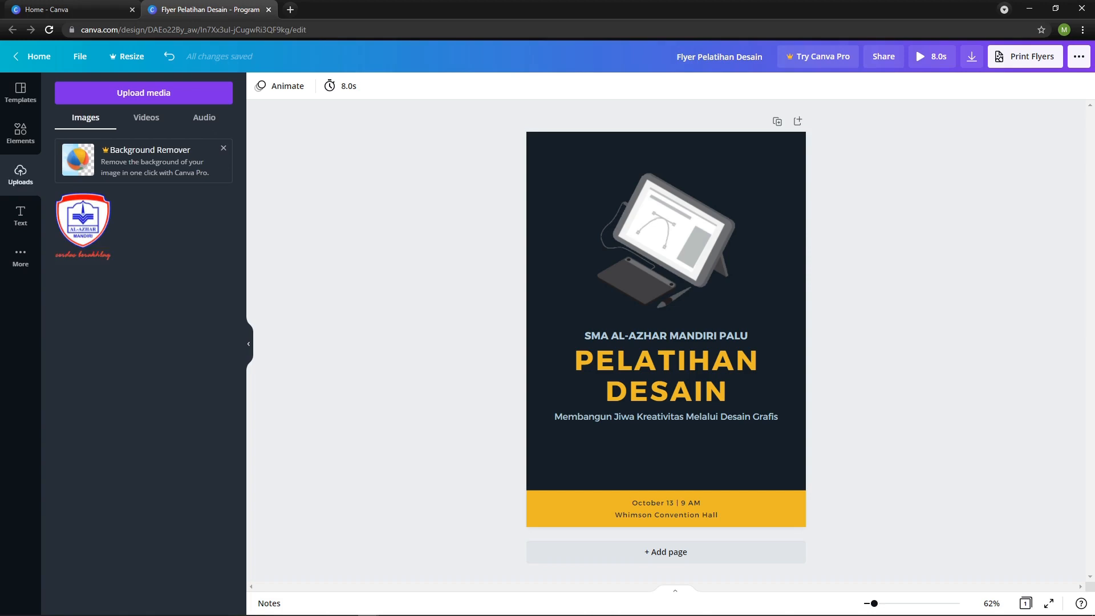
Add the uploaded Al-Azhar Mandiri logo to the flyer page.
mouse_move(82, 226)
left_click(64, 201)
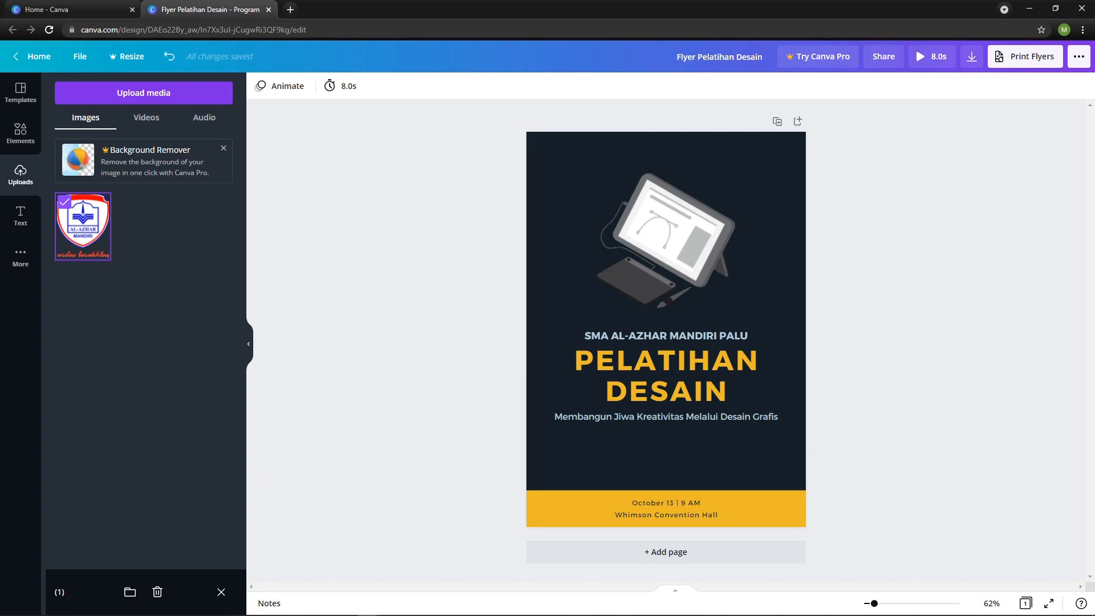
left_click(84, 227)
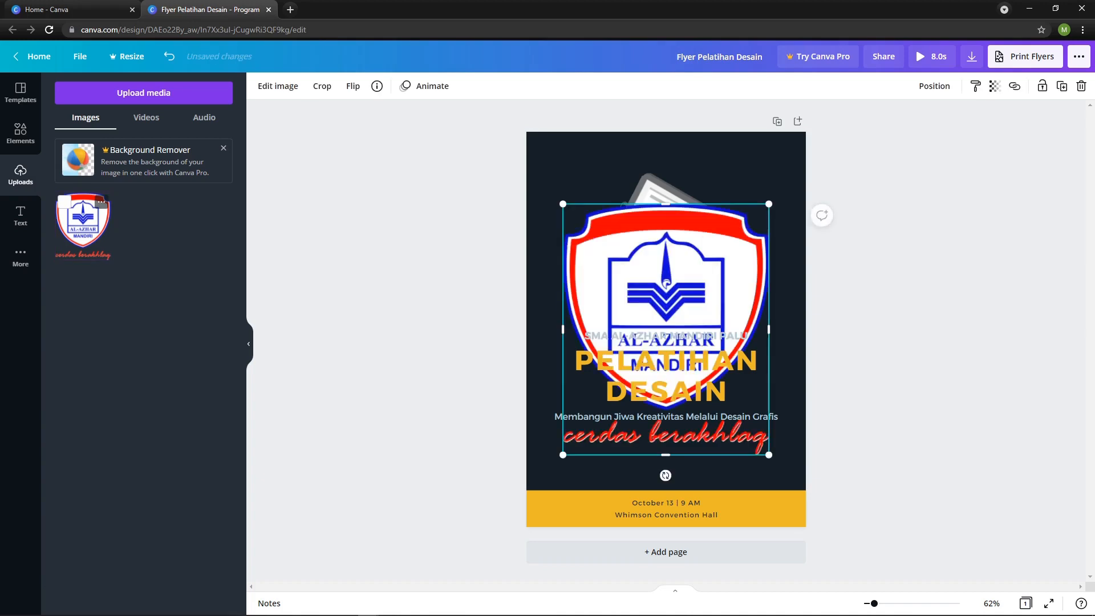
left_click(472, 209)
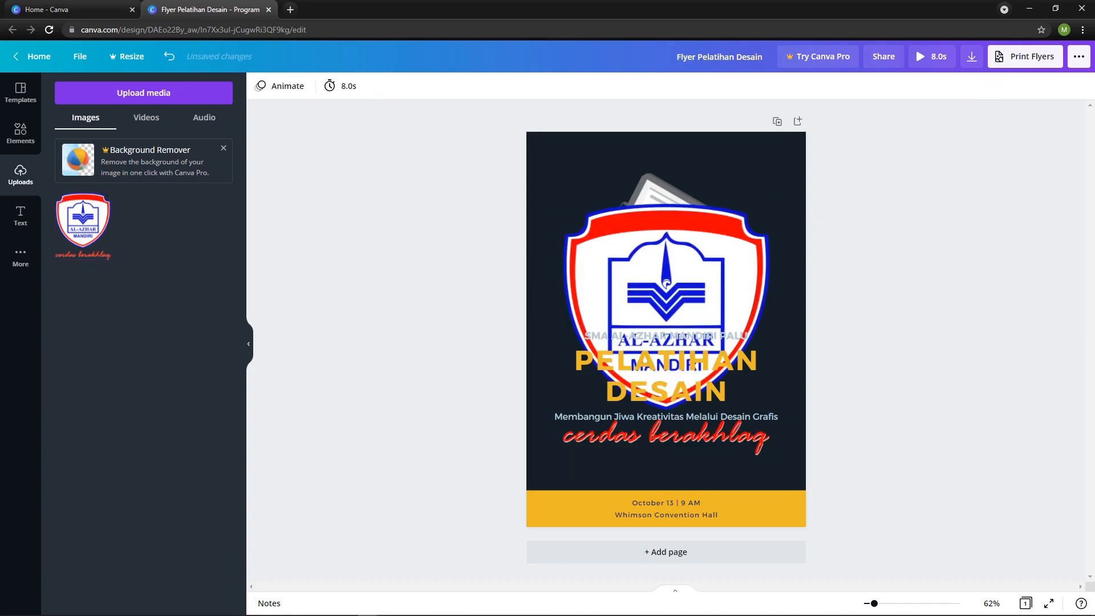
Shrink the school logo to a small emblem and place it in the flyer's upper-left corner.
left_click(644, 274)
left_click_drag(644, 274, 655, 240)
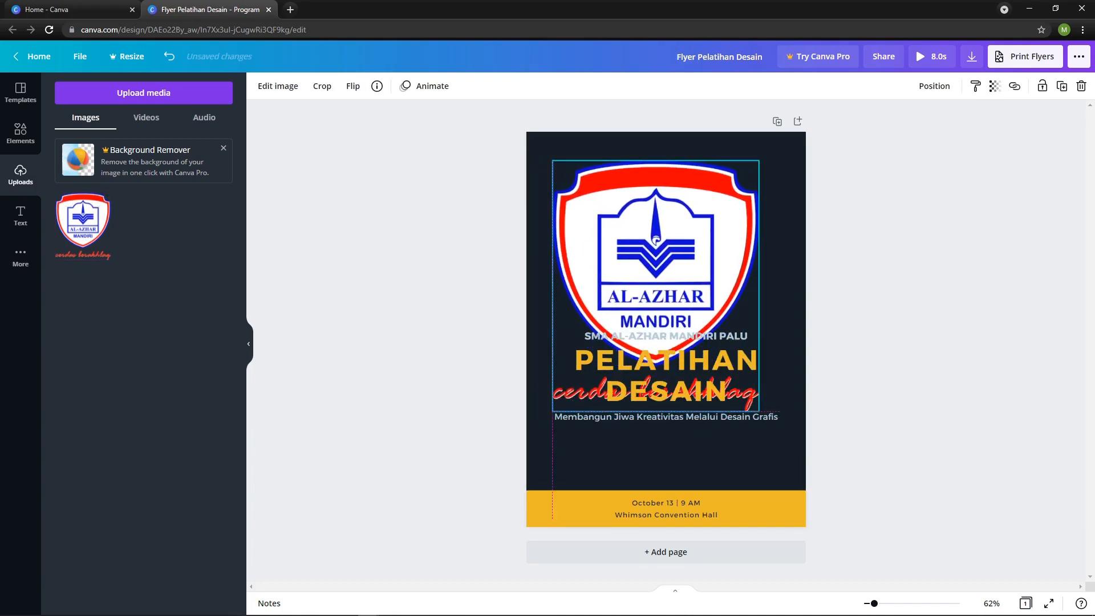
left_click_drag(758, 161, 668, 271)
key("ctrl+z")
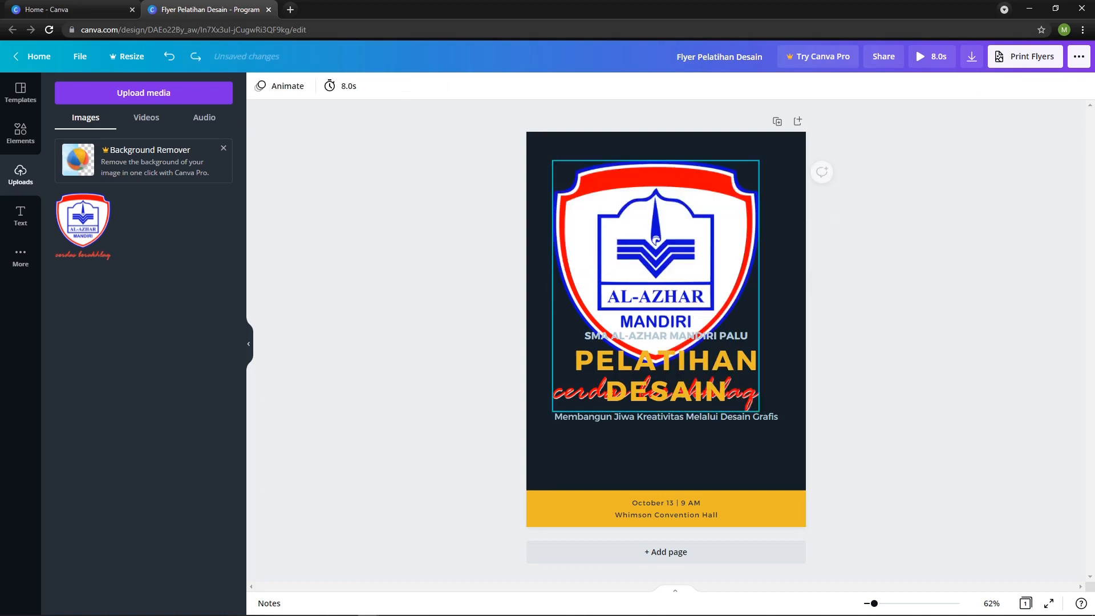
left_click_drag(758, 160, 629, 317)
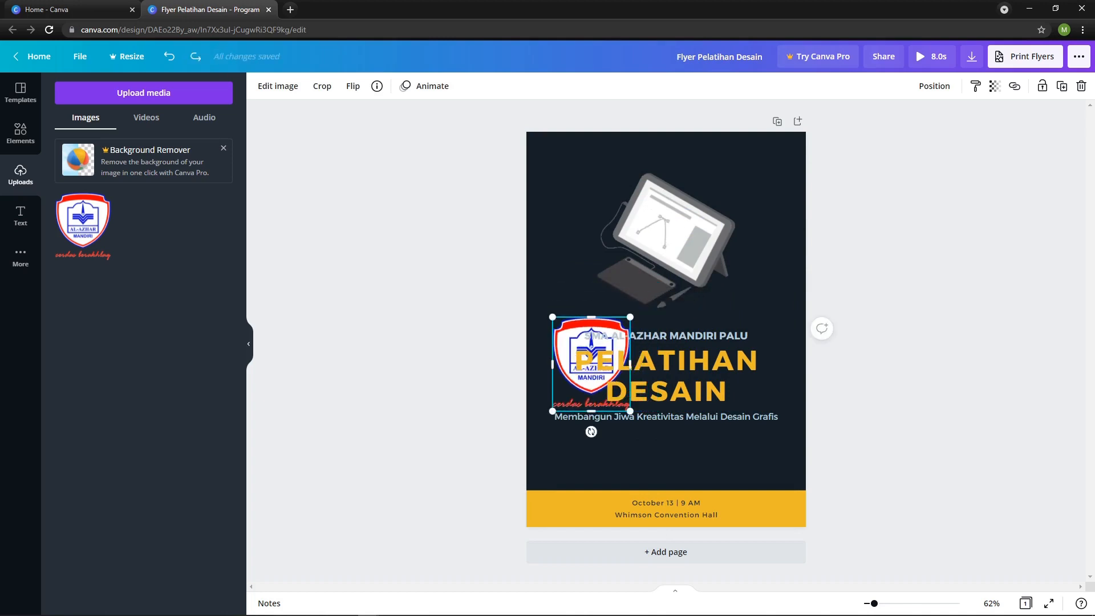
left_click_drag(591, 365, 597, 195)
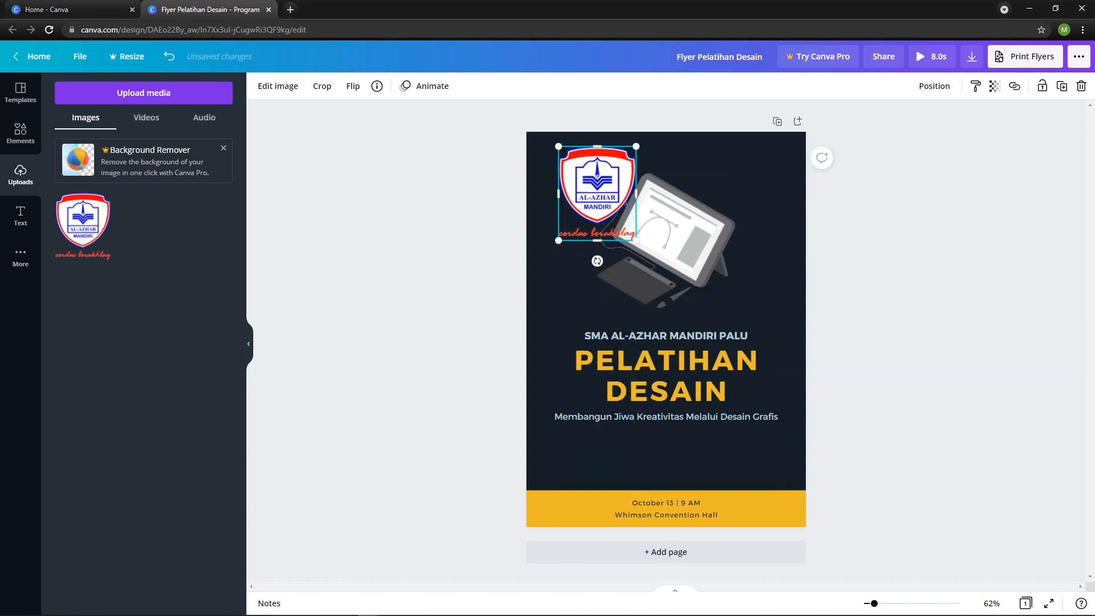
left_click_drag(636, 146, 554, 160)
key("Escape")
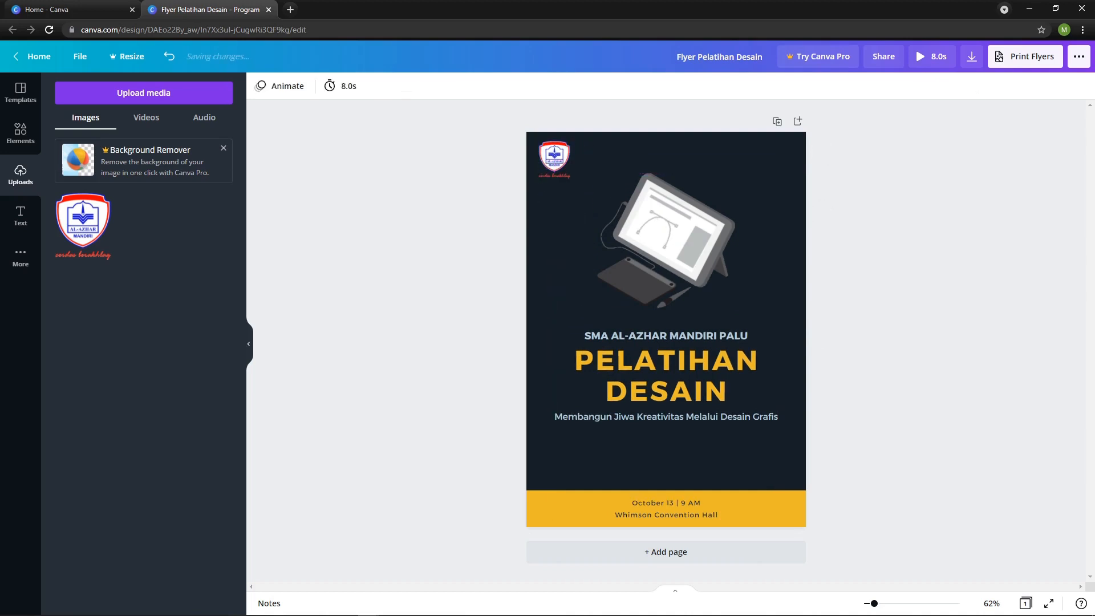
Shrink the school logo further and move it closer to the flyer's upper-left corner.
left_click(554, 159)
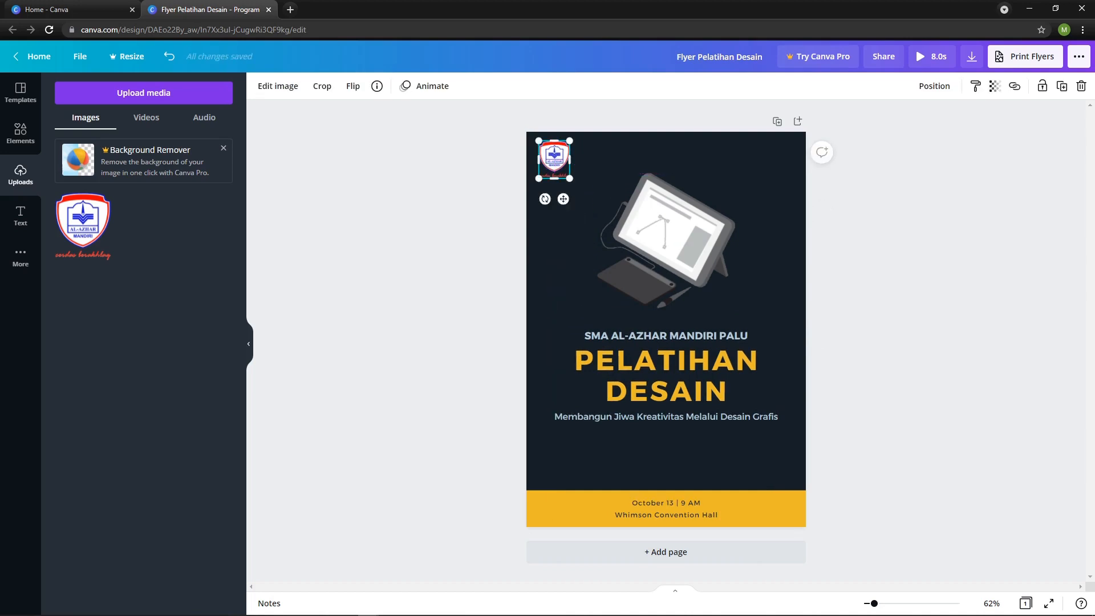
scroll(554, 160, "up", 1)
scroll(665, 340, "up", 5)
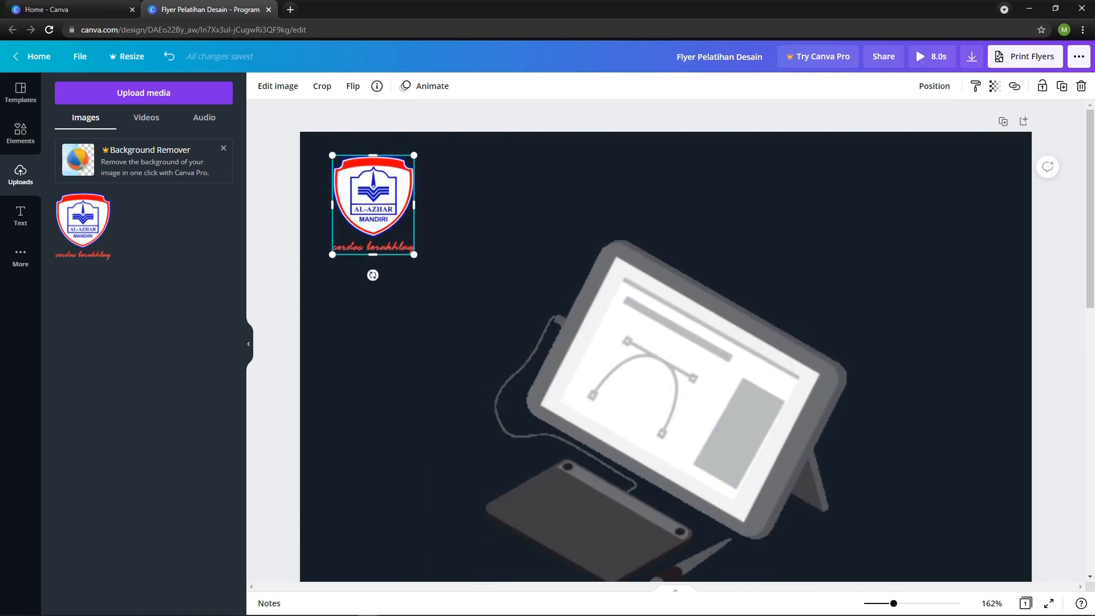
left_click_drag(414, 254, 387, 222)
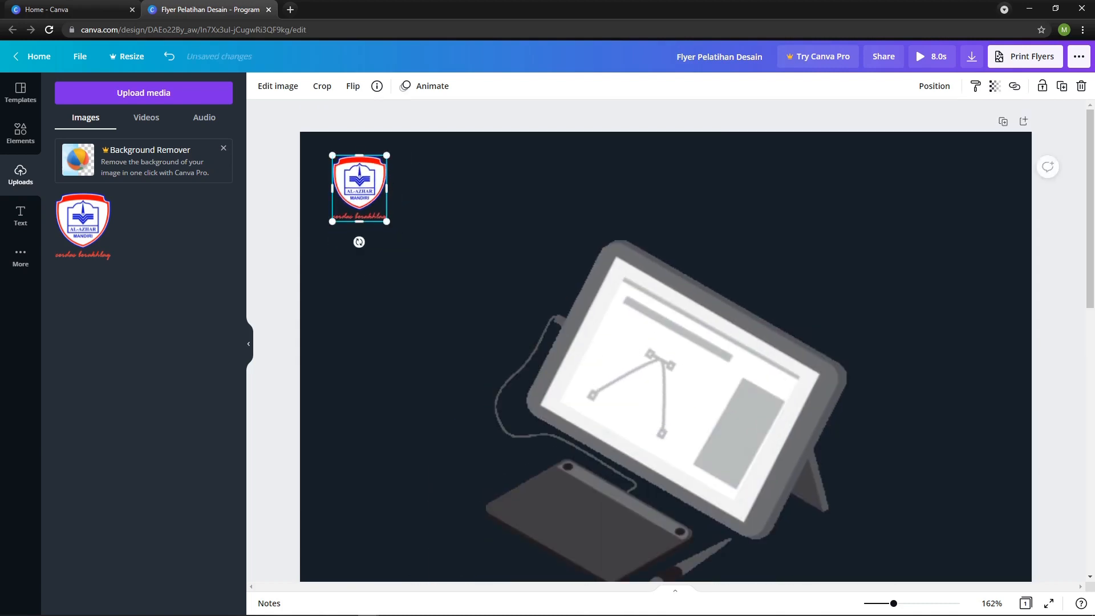
scroll(393, 225, "down", 1)
left_click(399, 226)
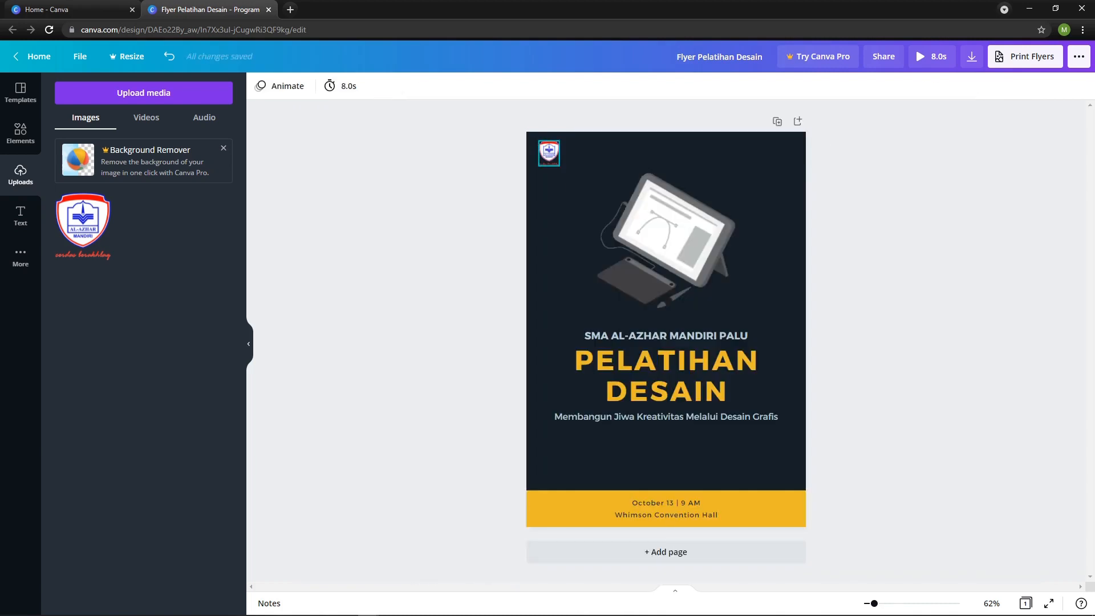
left_click(549, 154)
left_click_drag(549, 154, 543, 147)
left_click(470, 166)
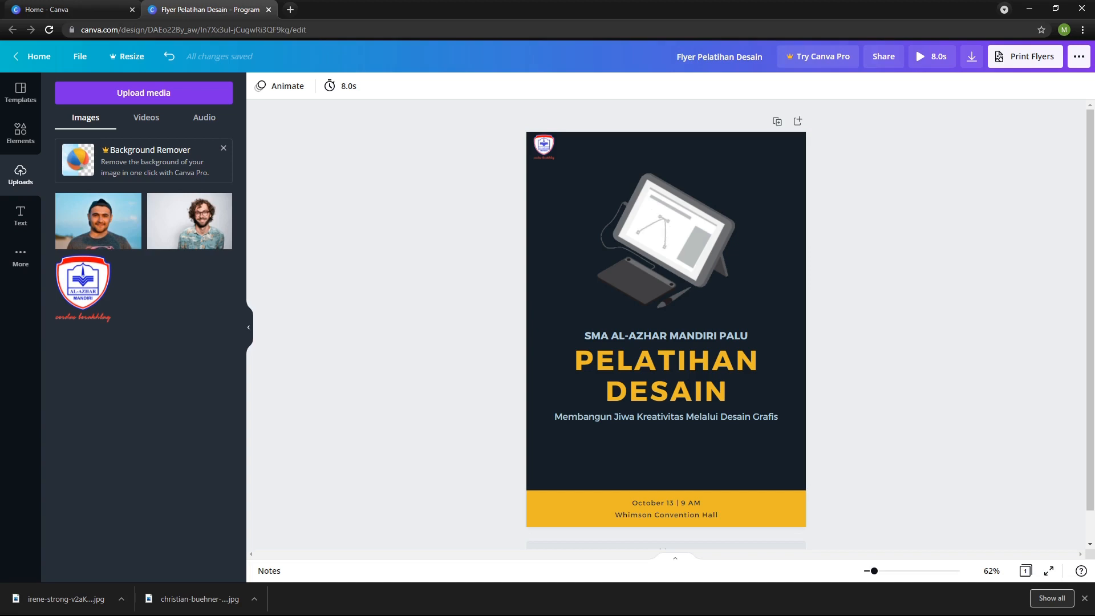
Add the uploaded photo of the curly-haired man and place it as a small image below the subtitle's left half.
left_click(190, 222)
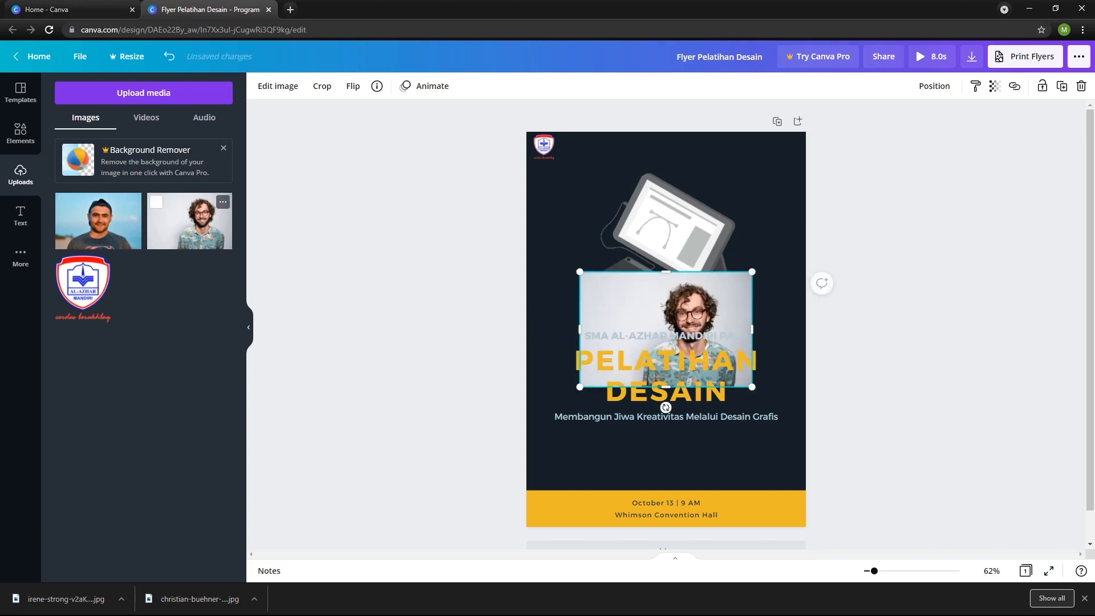
left_click_drag(666, 328, 648, 421)
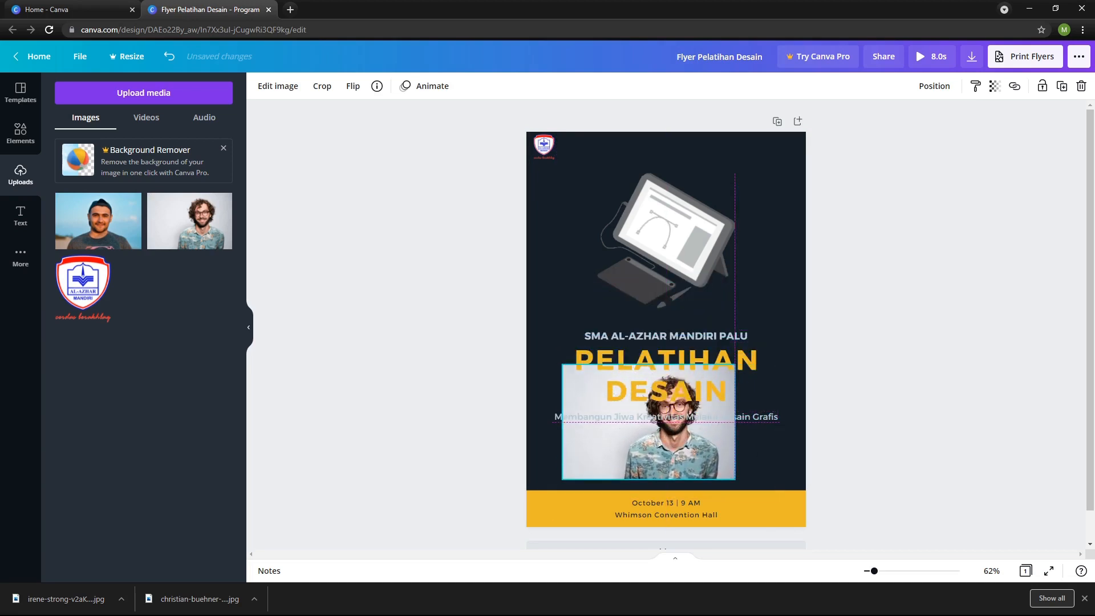
left_click_drag(735, 364, 643, 426)
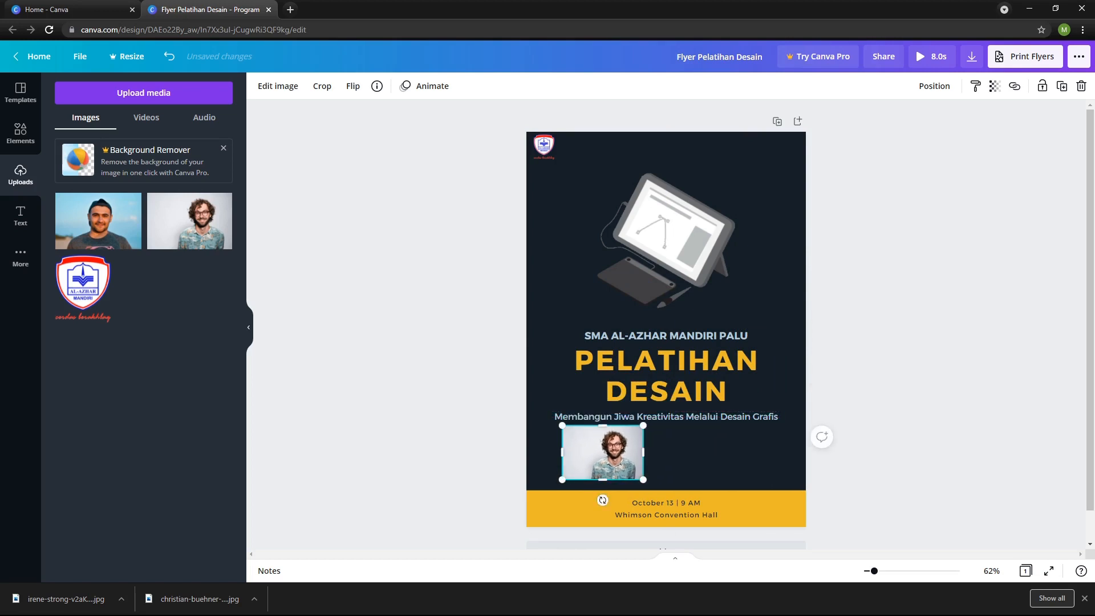
Add the uploaded photo of the man in a cap and place it small below the subtitle's right half.
left_click(98, 221)
left_click_drag(663, 327, 691, 400)
left_click_drag(605, 343, 734, 452)
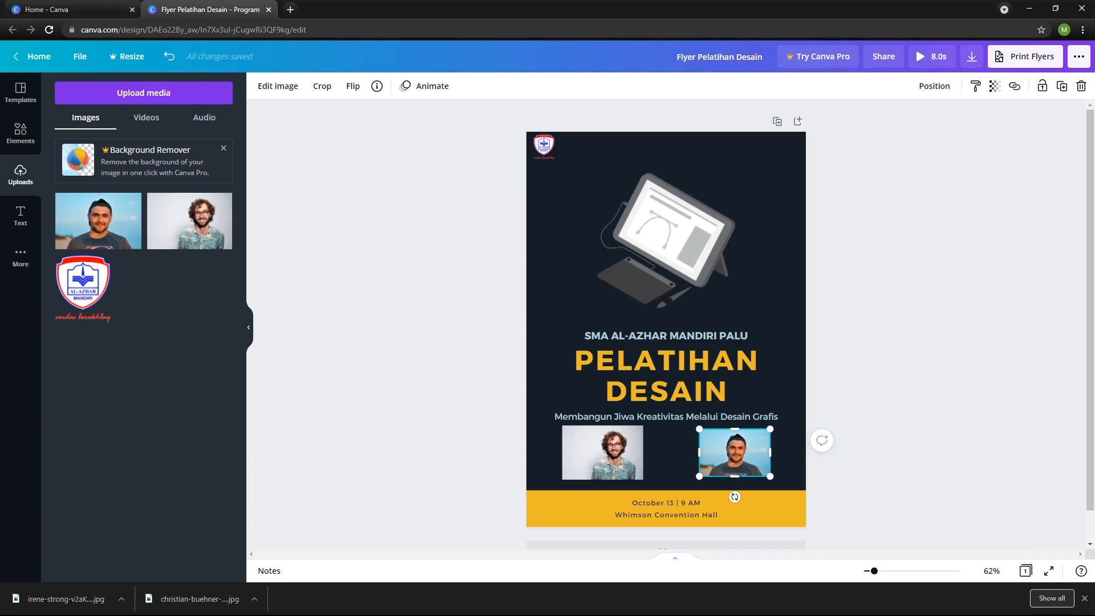
key("Escape")
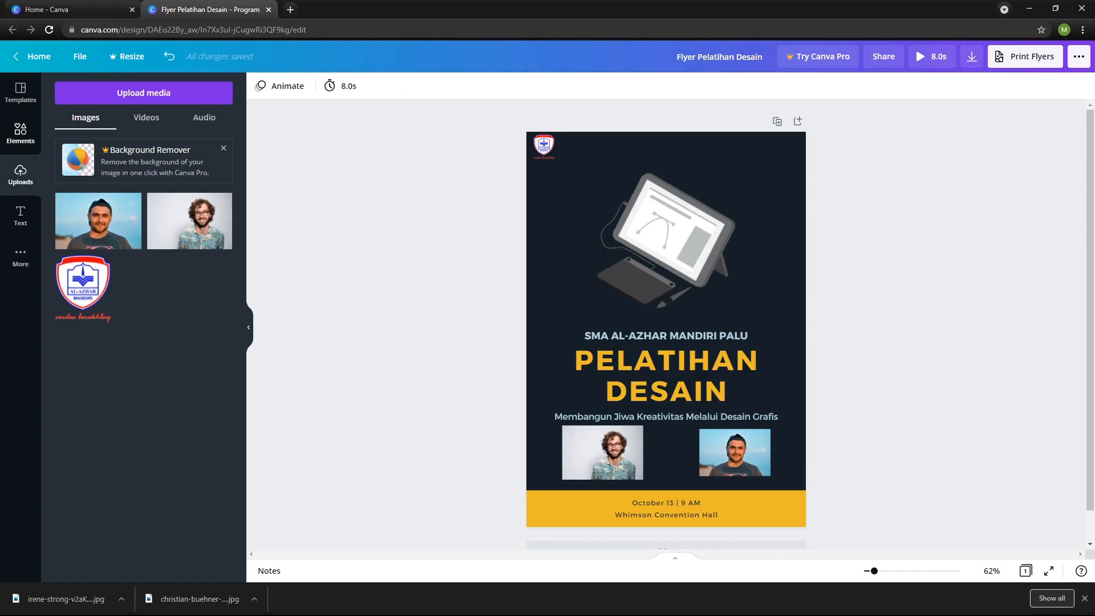
Clear the "graphic design" element search and add a circular photo frame to the flyer.
left_click(20, 133)
scroll(143, 342, "down", 3)
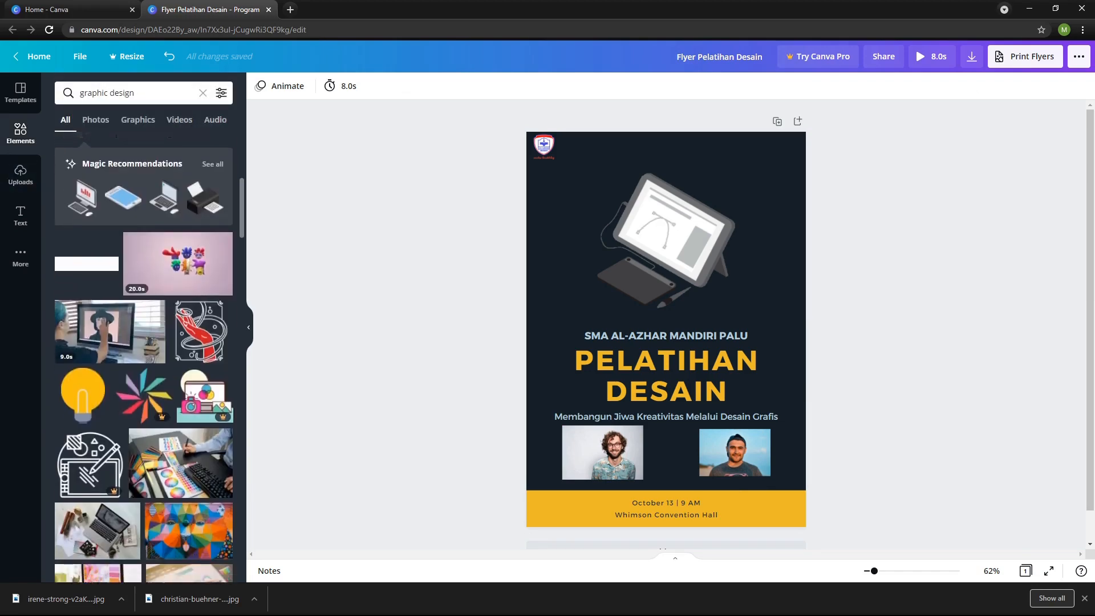
scroll(143, 359, "down", 10)
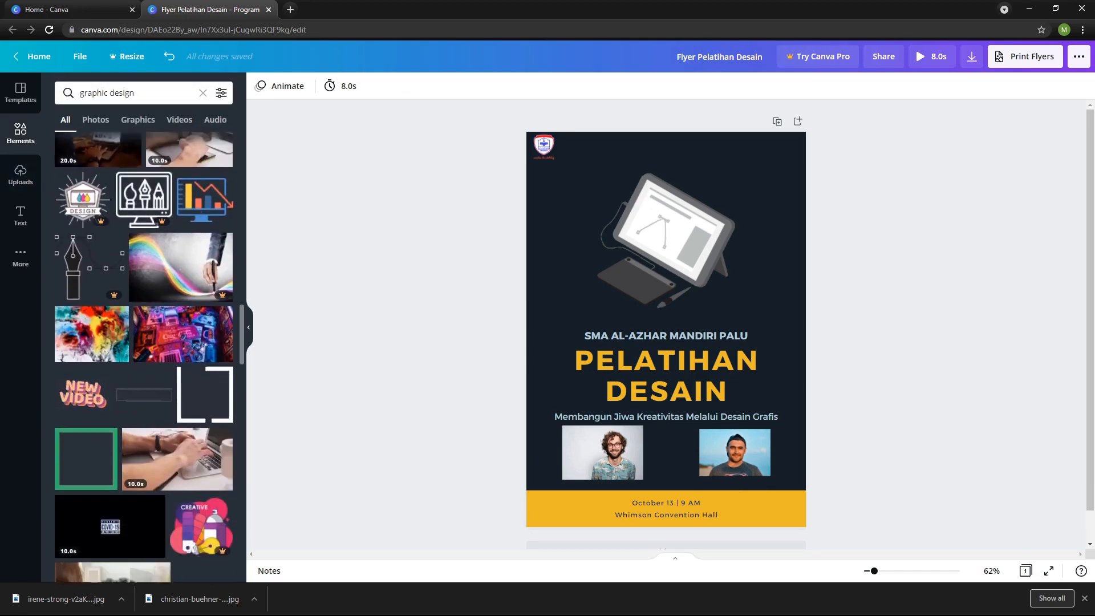
scroll(144, 342, "down", 5)
left_click(122, 93)
left_click(203, 93)
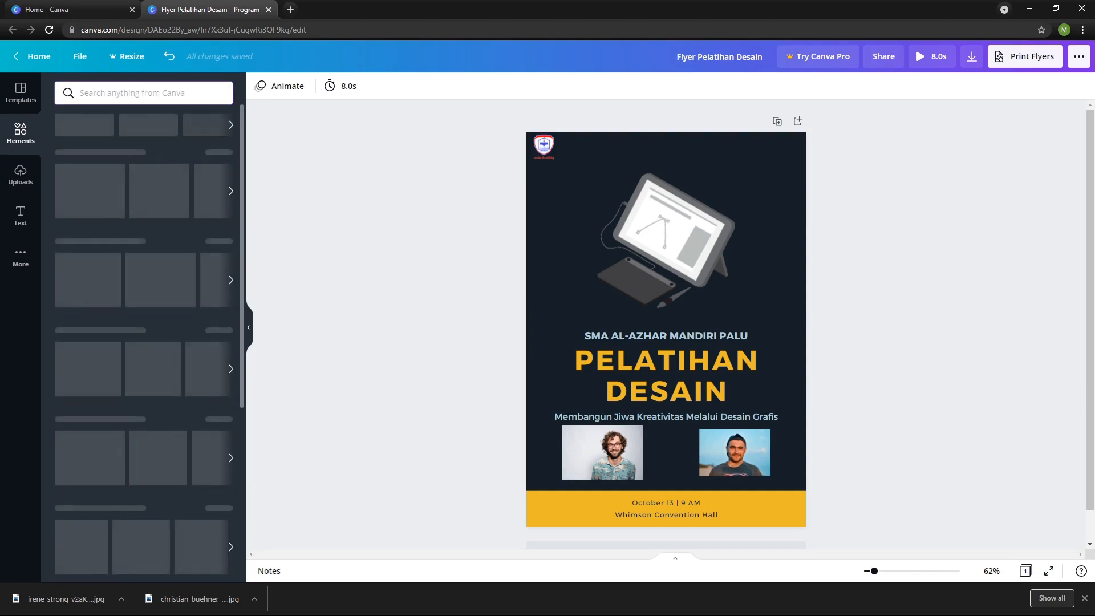
scroll(142, 307, "down", 6)
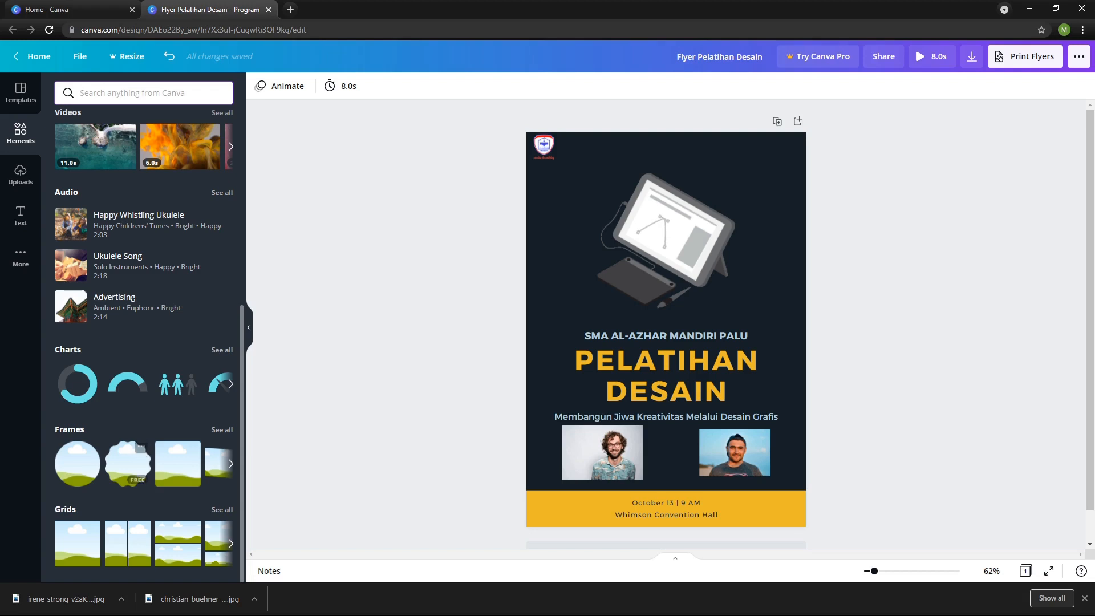
left_click(78, 463)
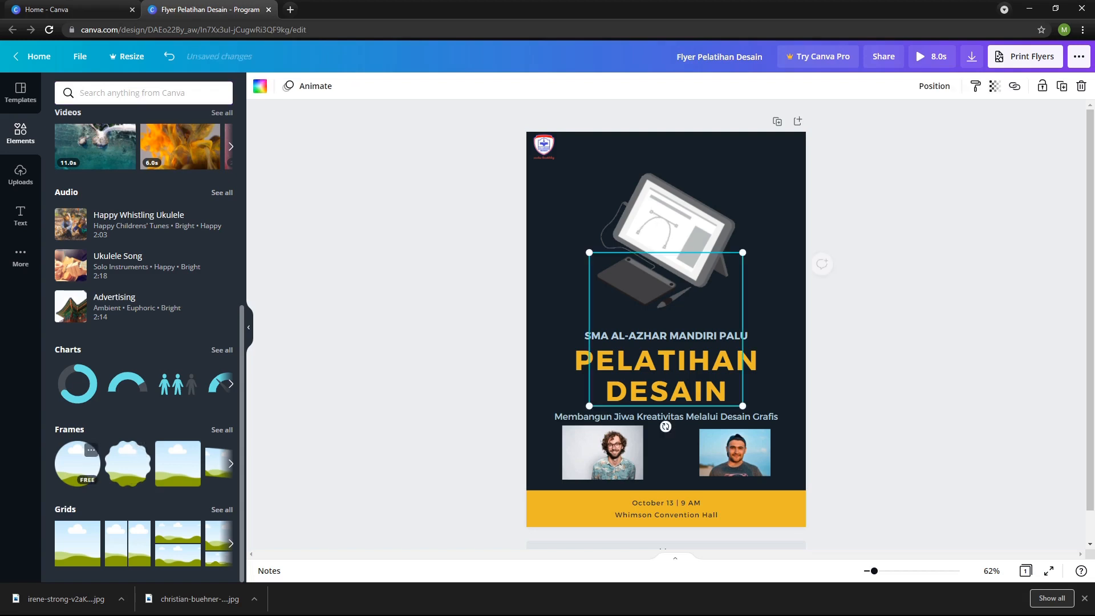
left_click_drag(665, 329, 630, 340)
left_click_drag(708, 264, 612, 358)
left_click(593, 380)
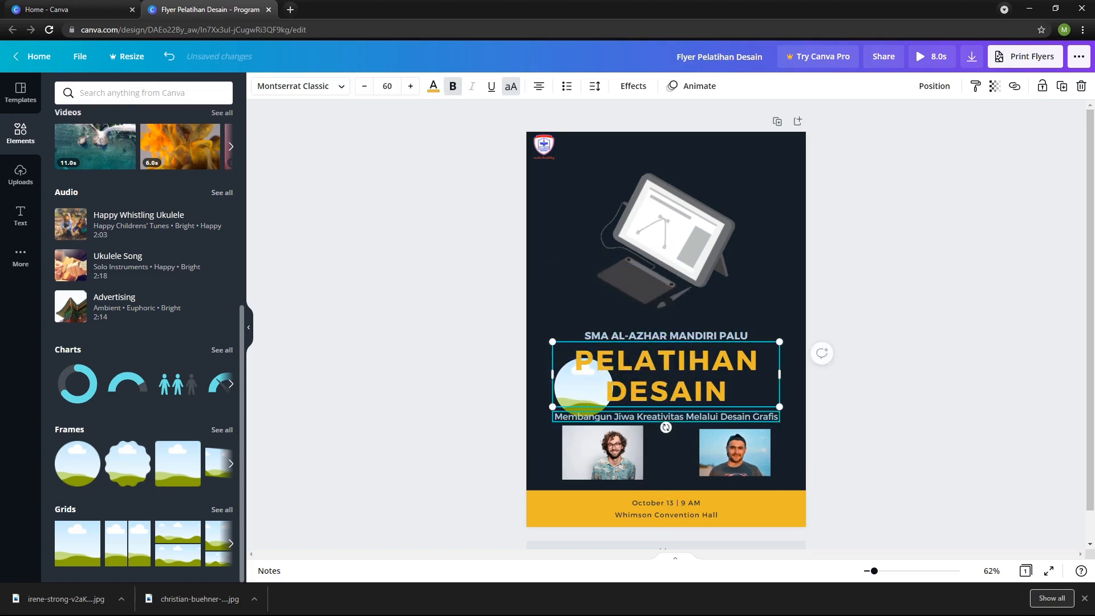
key("ctrl+z")
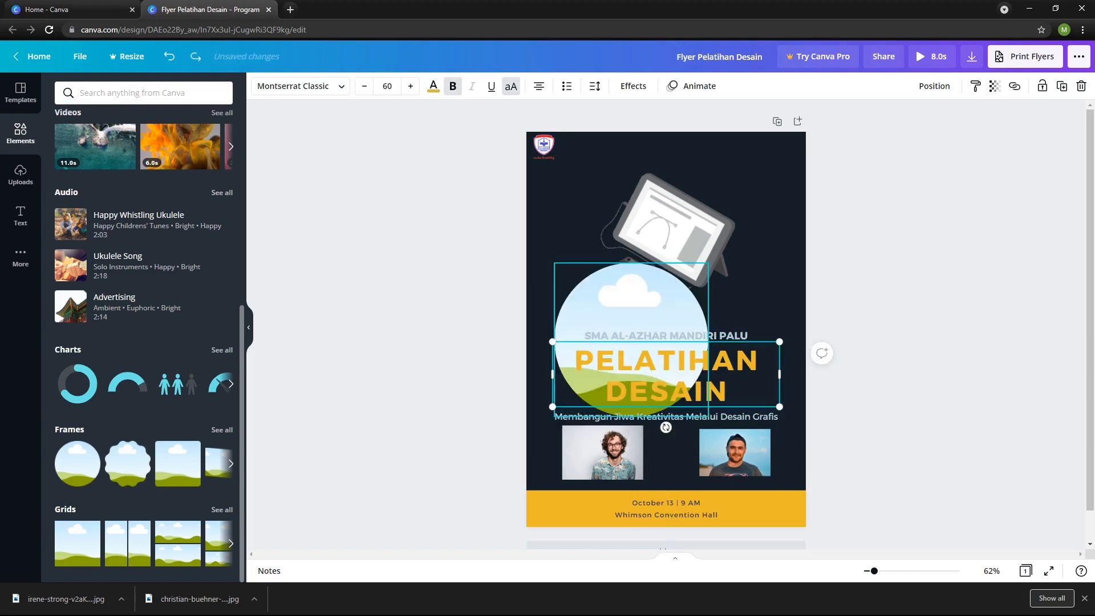
Fill the circular frame with the curly-haired man's photo and place it as a small portrait below the subtitle's left end.
left_click_drag(630, 296, 647, 207)
left_click_drag(602, 452, 618, 456)
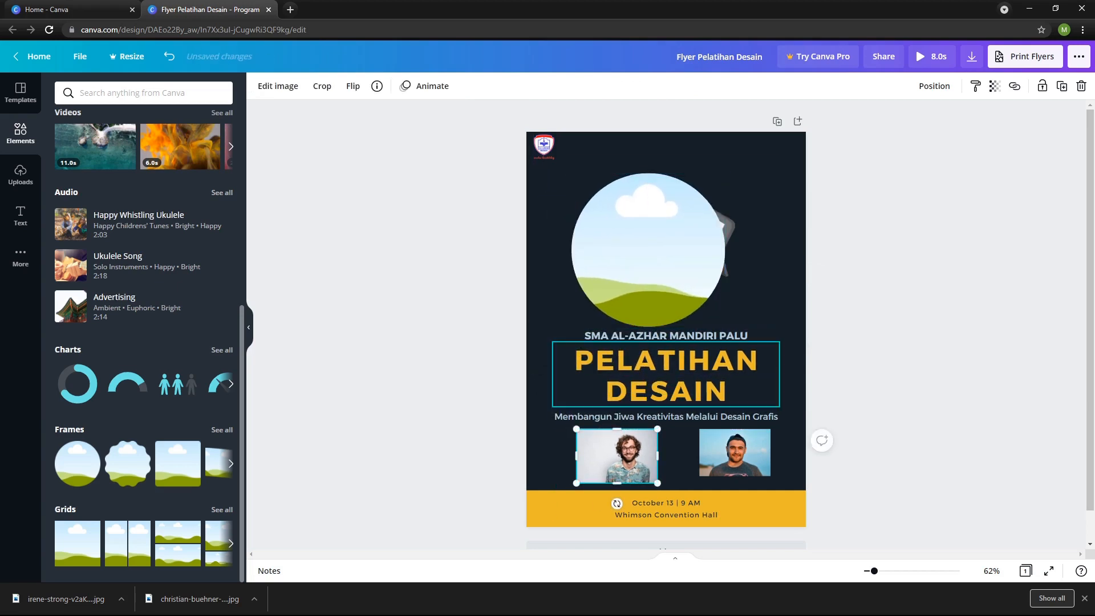
left_click_drag(617, 456, 589, 253)
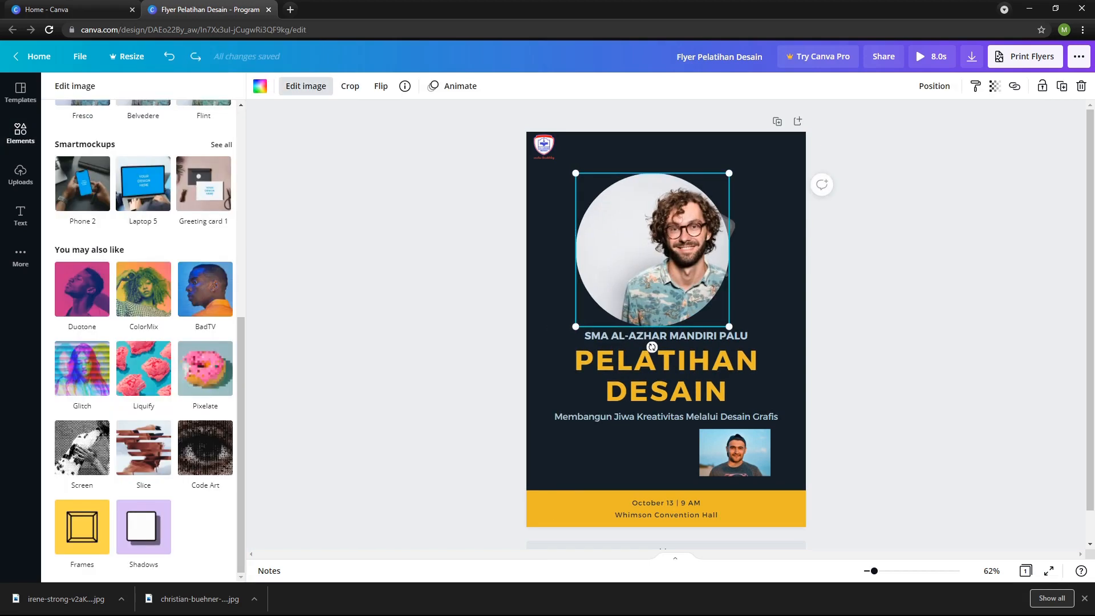
left_click_drag(652, 250, 622, 233)
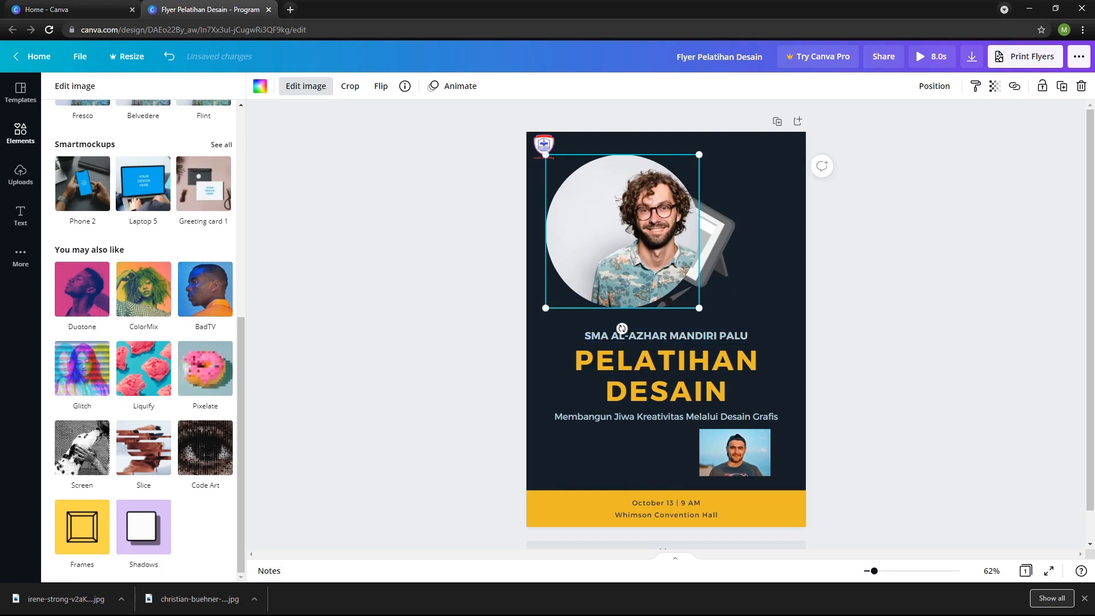
left_click_drag(699, 155, 584, 453)
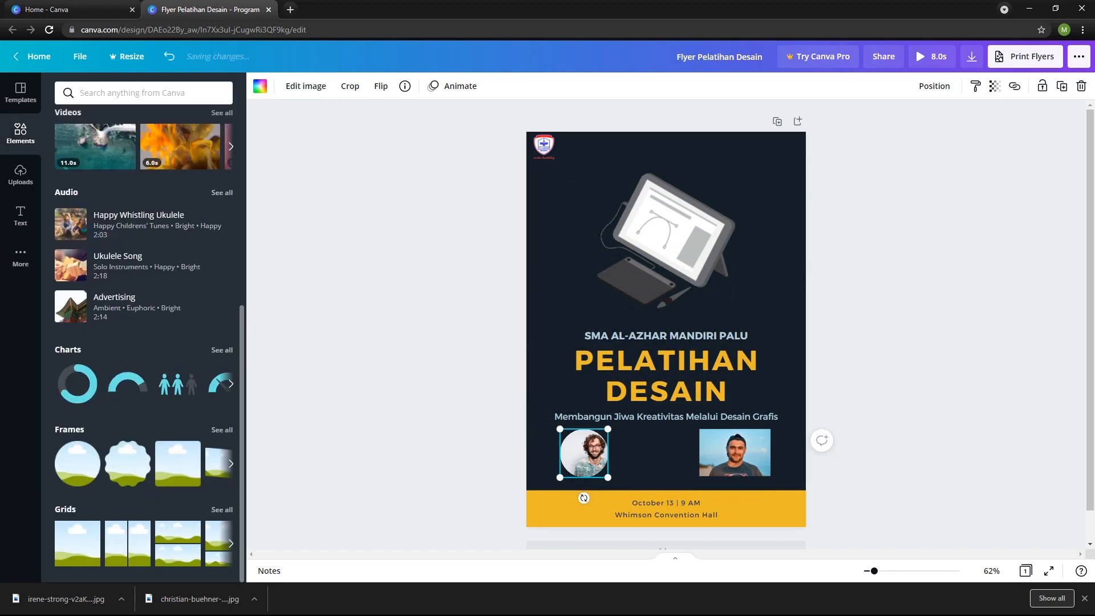
Add a second circular frame with the capped man's photo and place it as a small portrait below the subtitle's right end.
left_click(77, 463)
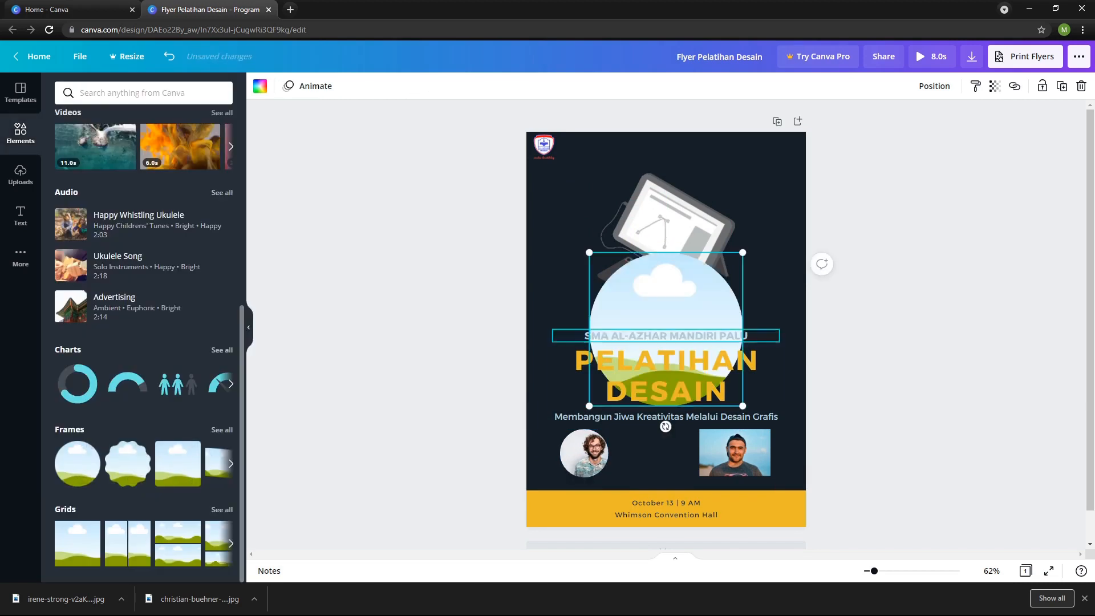
left_click_drag(666, 308, 665, 235)
left_click_drag(734, 452, 666, 260)
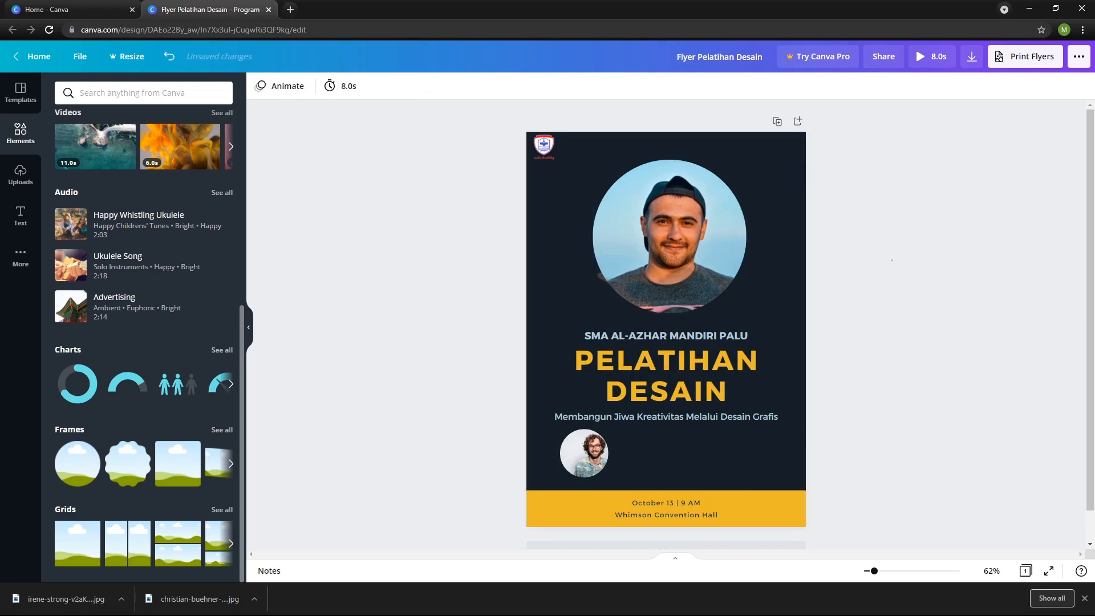
left_click(669, 245)
left_click_drag(593, 159, 757, 477)
left_click(849, 462)
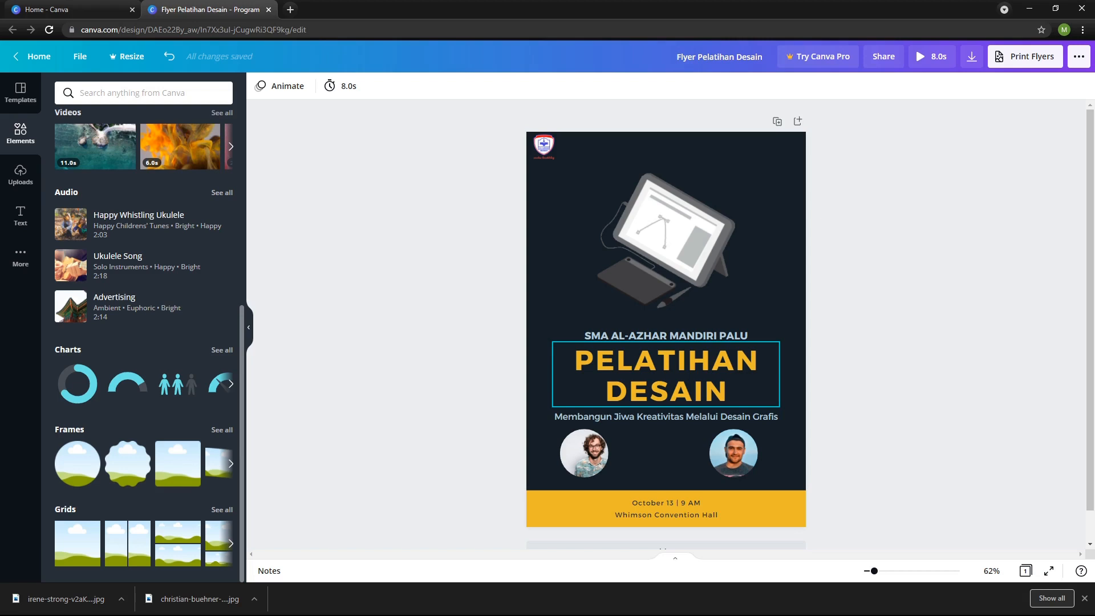
Duplicate the PELATIHAN DESAIN heading and move the copy down between the two round portraits.
scroll(666, 370, "down", 1)
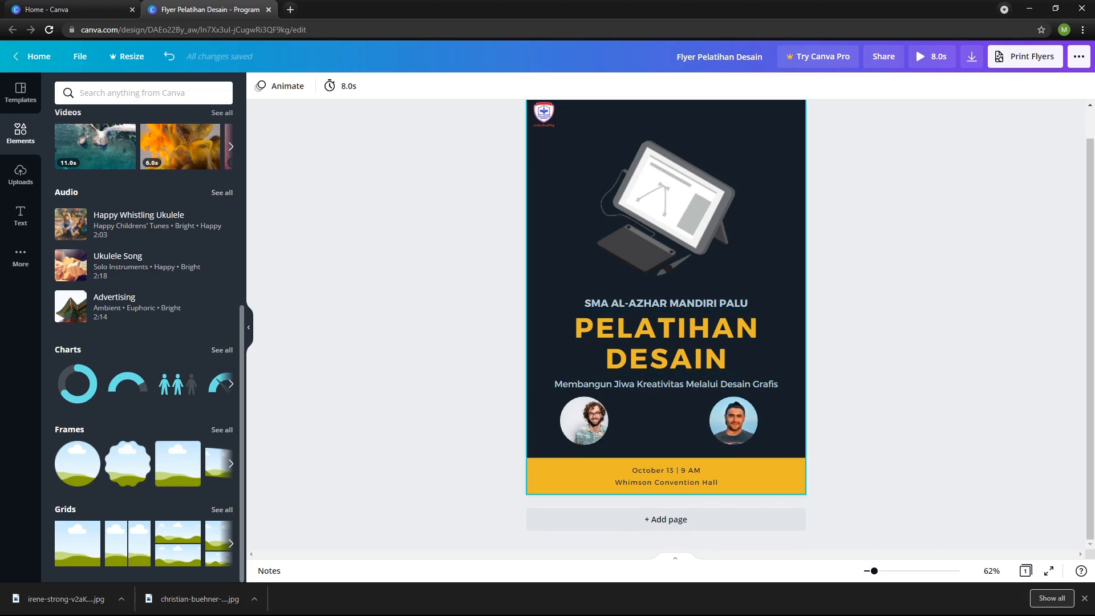
left_click(666, 342)
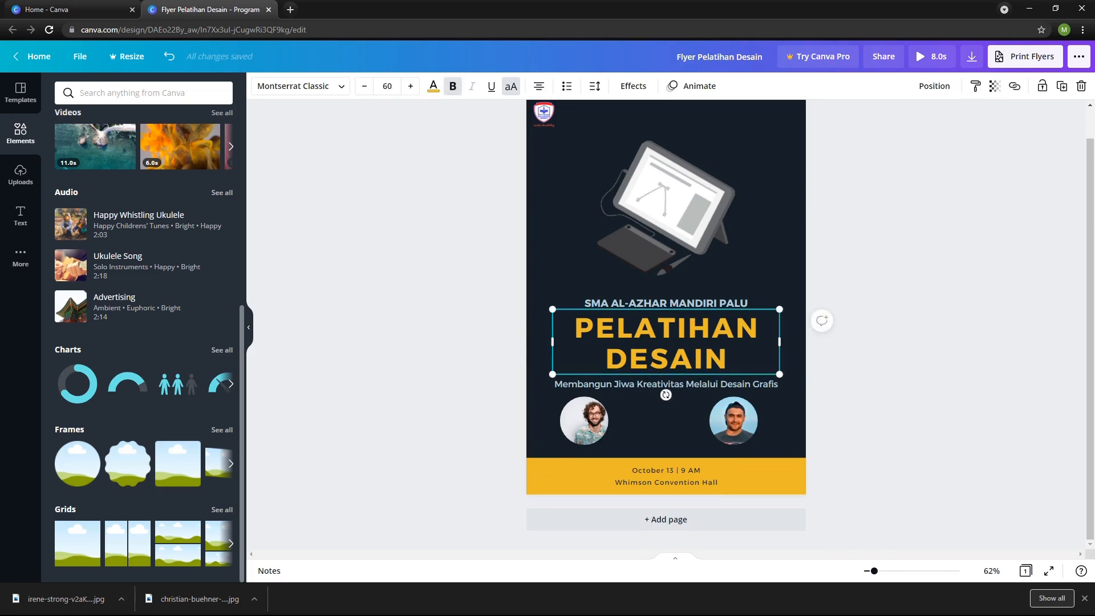
right_click(640, 330)
left_click(676, 345)
key("Escape")
key("ctrl+v")
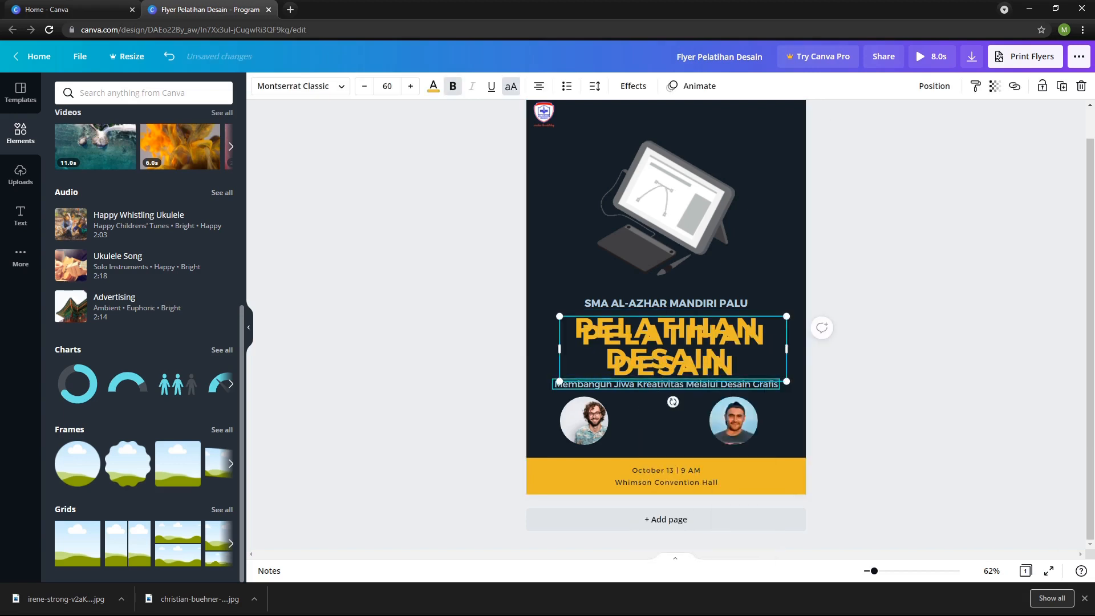
left_click_drag(671, 346, 657, 416)
Replace the copied heading's text with PEMATERI.
triple_click(657, 422)
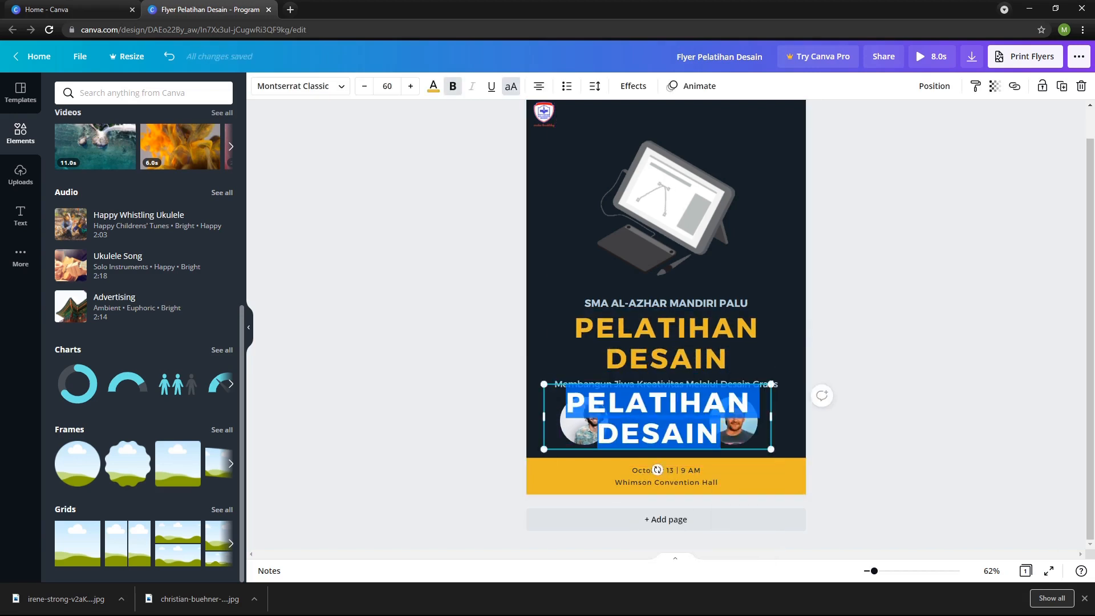
type("PAM")
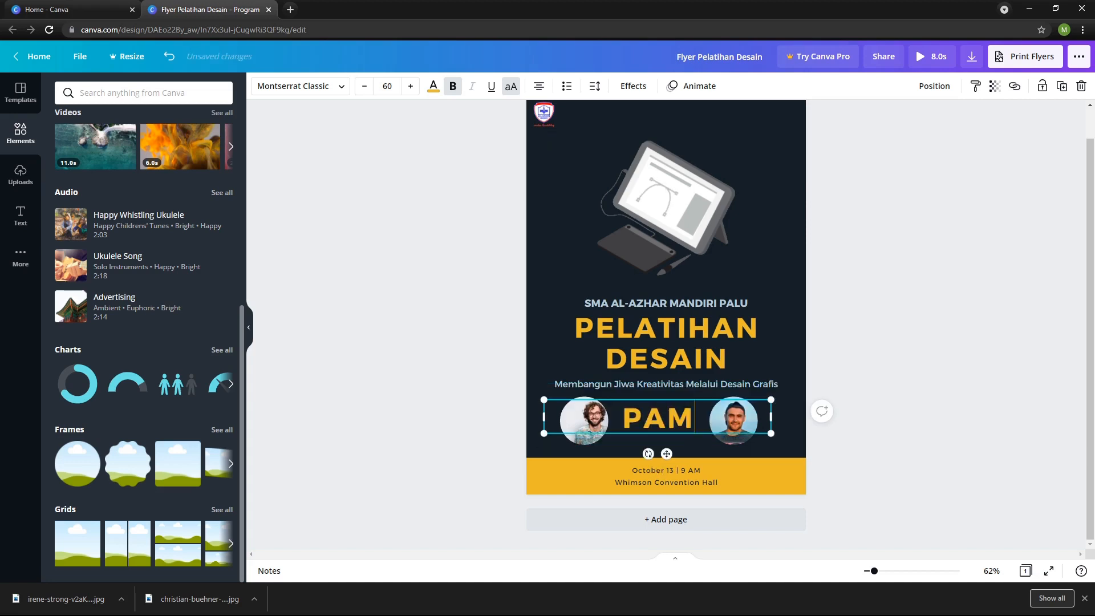
key("BackSpace")
key("BackSpace")
type("EMATERI")
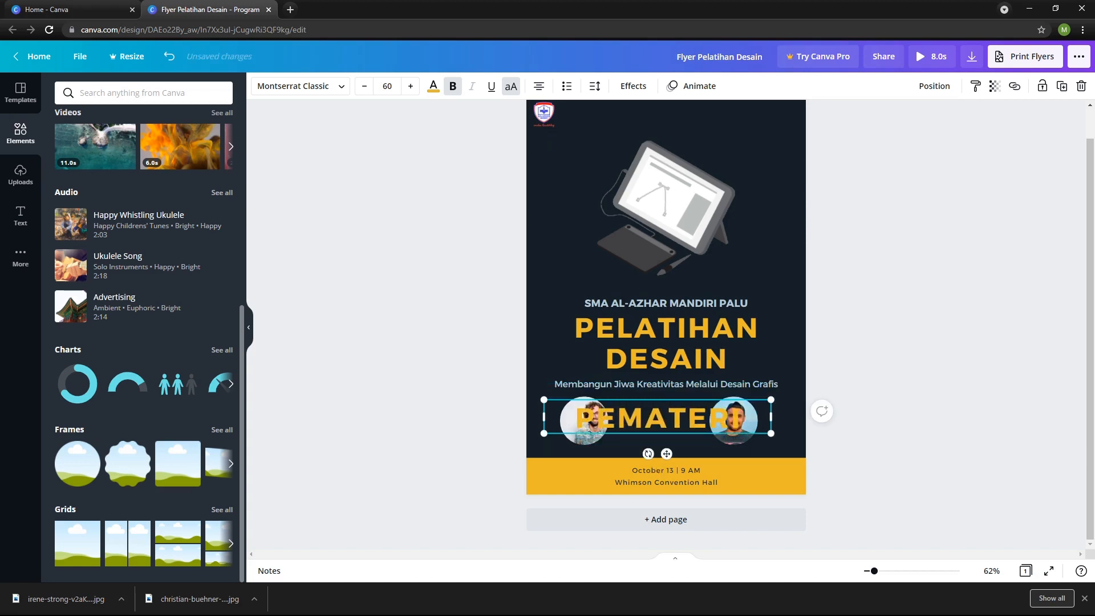
Set the font size of the PEMATERI text to 24.
key("ctrl+a")
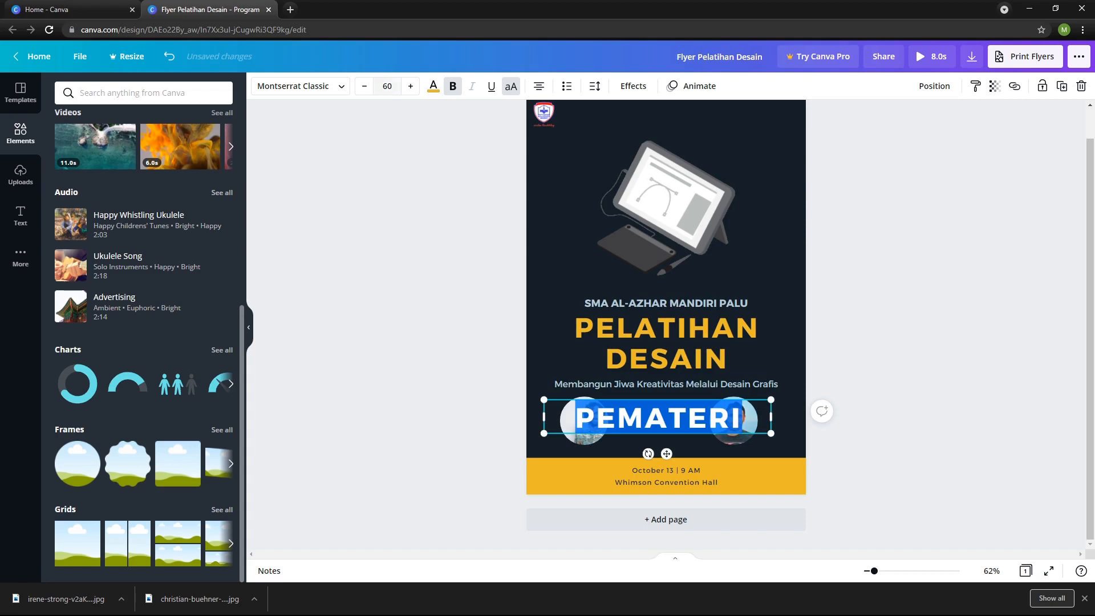
left_click(387, 85)
left_click(407, 298)
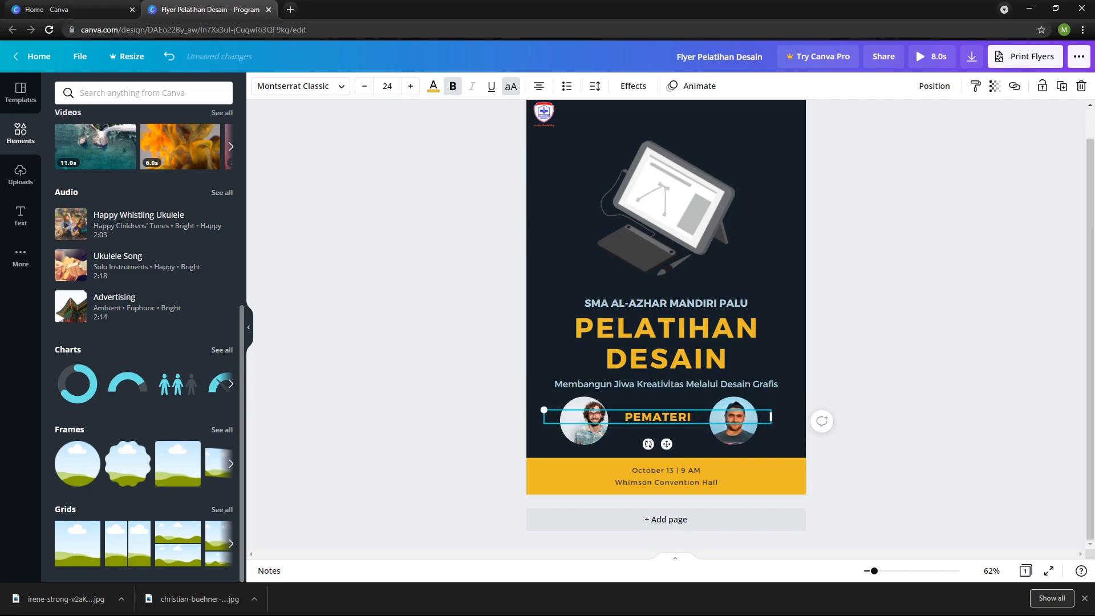
Left-align the PEMATERI text, place it beside the left portrait's upper edge and narrow its text box.
left_click(539, 86)
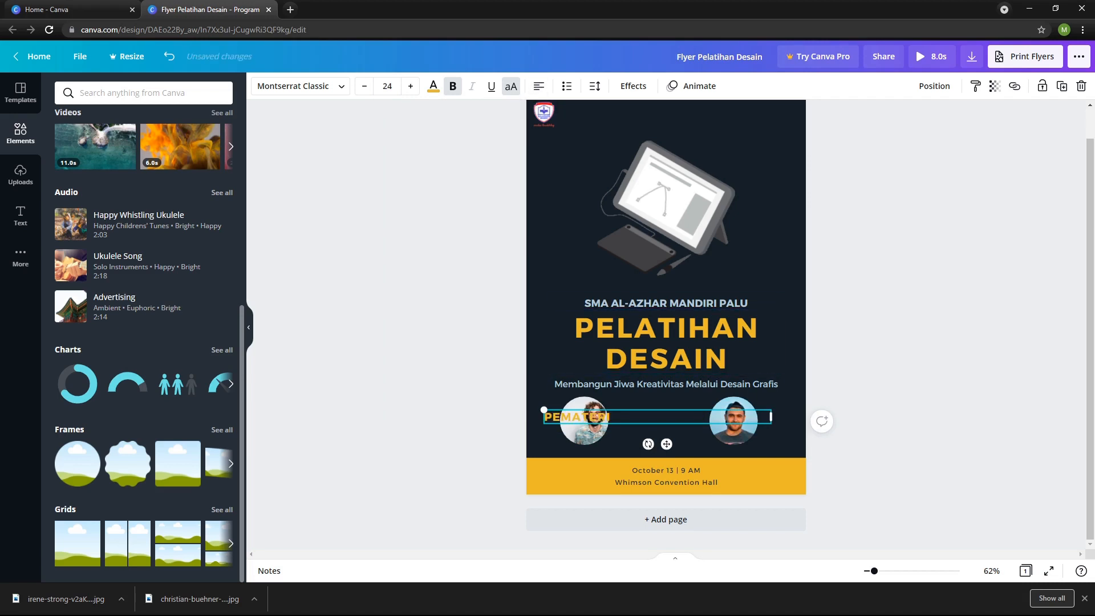
left_click_drag(604, 417, 673, 404)
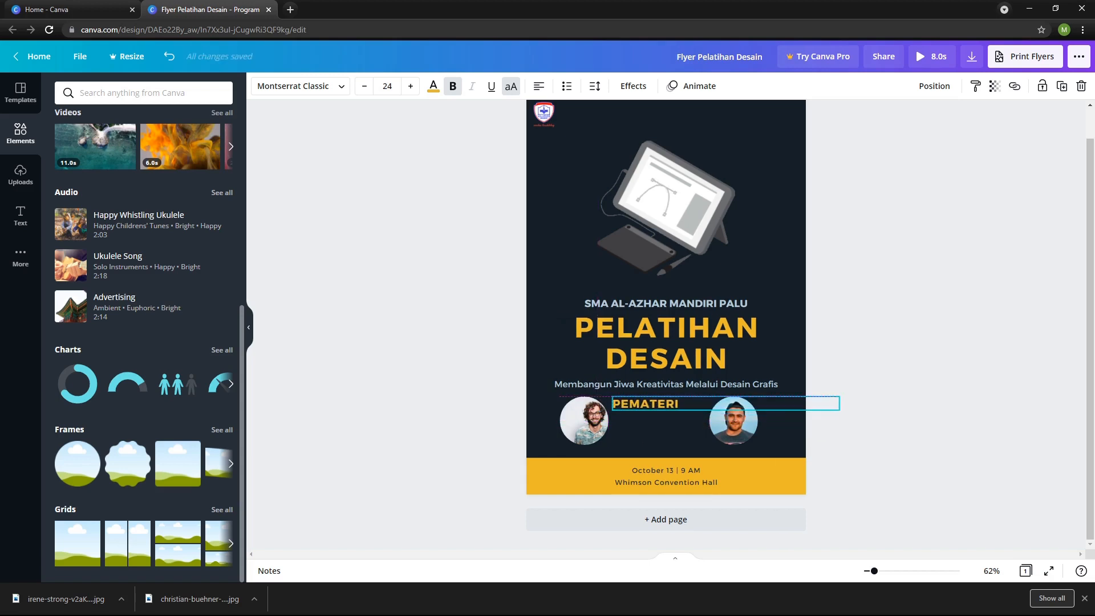
left_click_drag(790, 403, 684, 403)
left_click(846, 406)
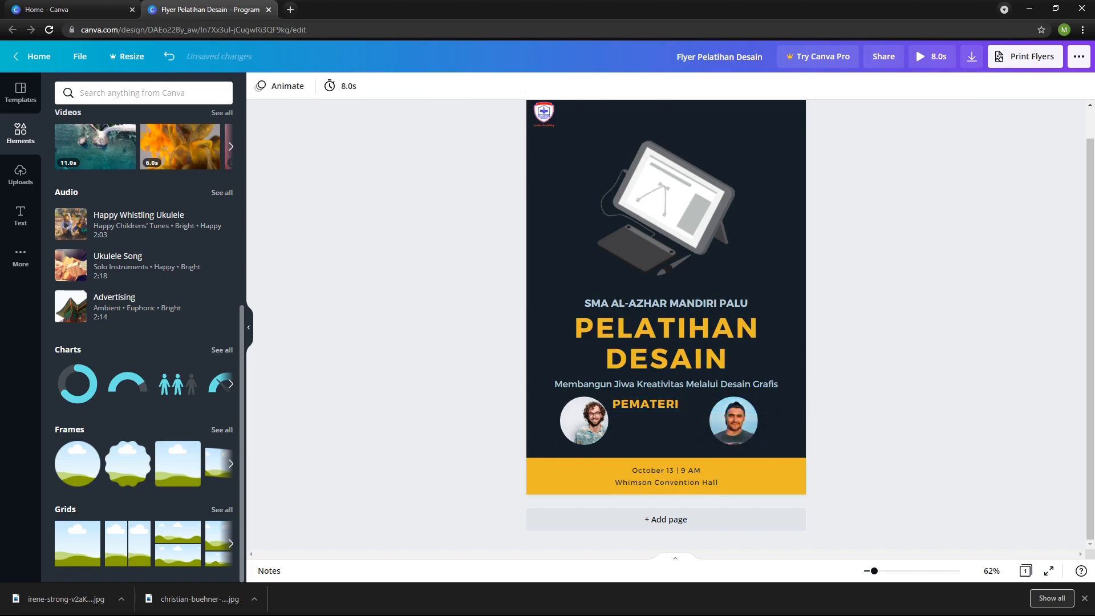
Set the font size of the PEMATERI text to 21.
left_click(651, 403)
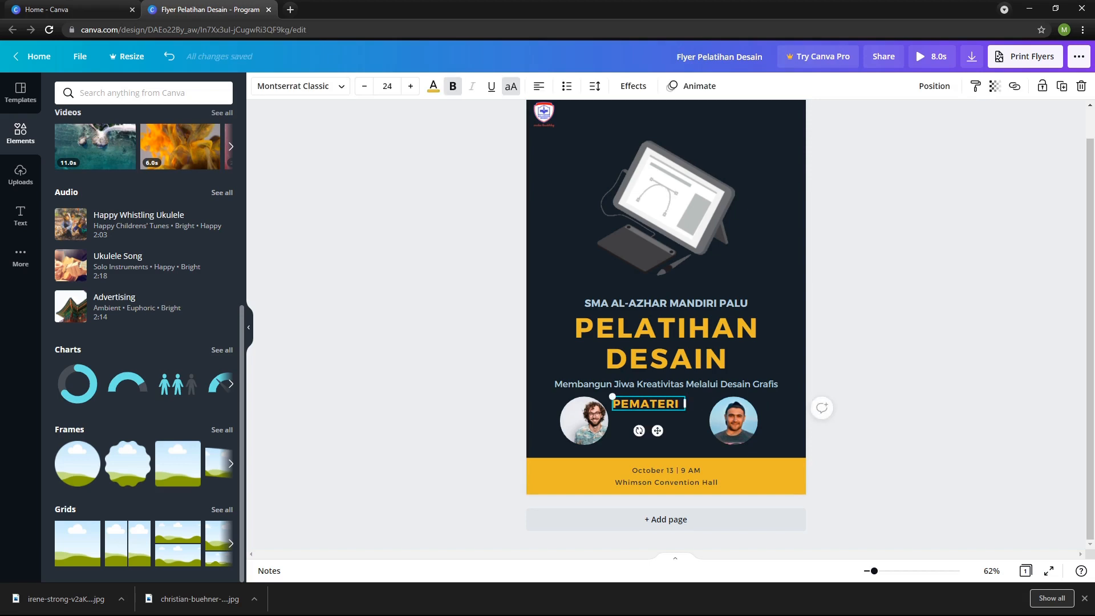
left_click(387, 86)
left_click(394, 240)
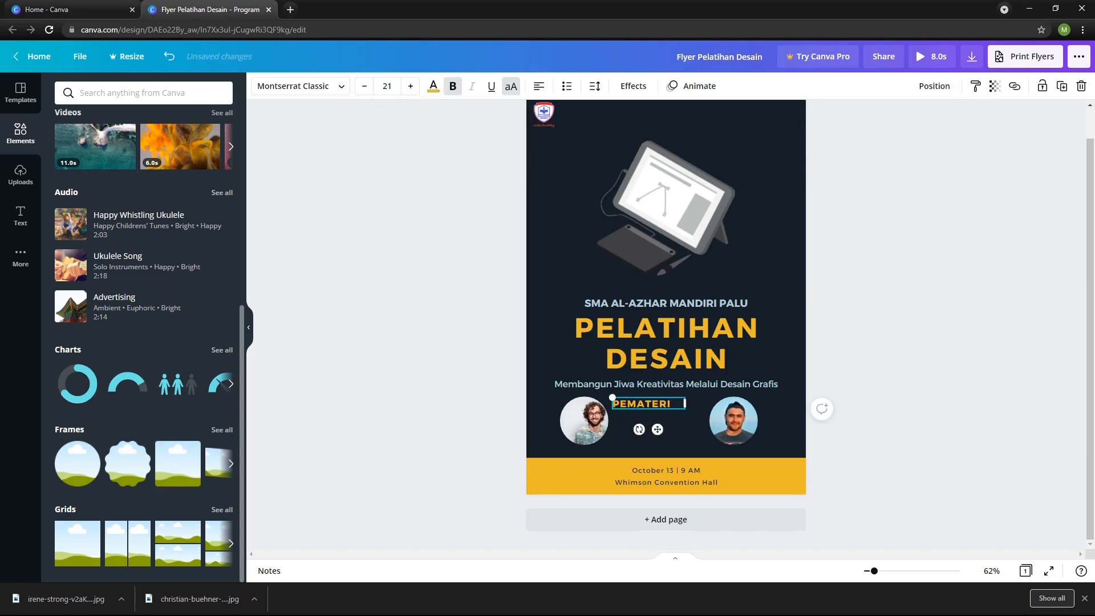
left_click(399, 257)
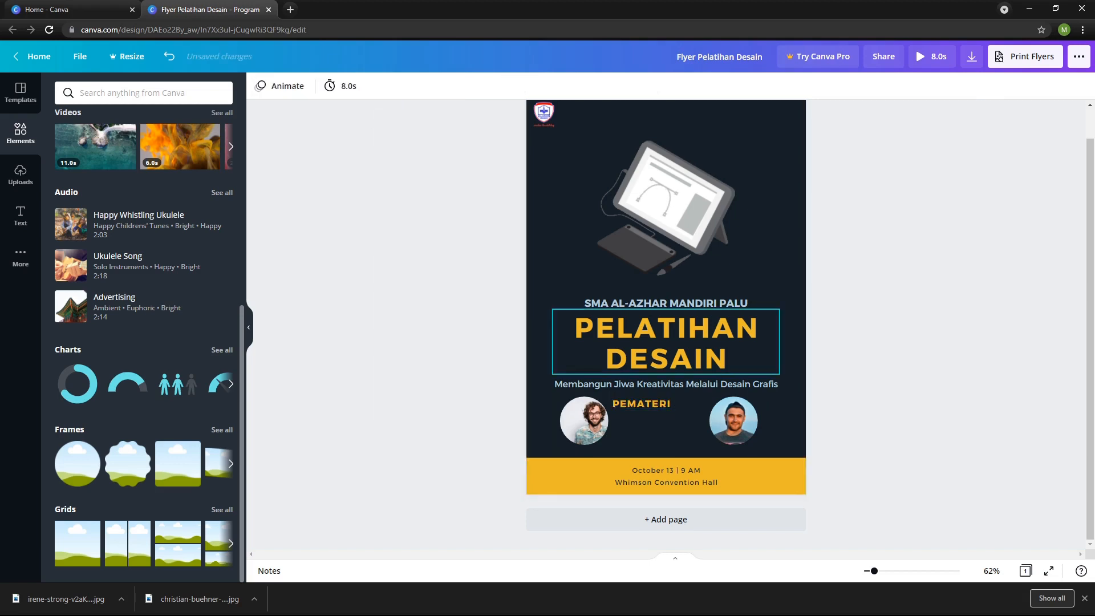
Duplicate the tagline under PELATIHAN DESAIN and place the copy directly below PEMATERI, aligned with its left edge.
left_click(666, 384)
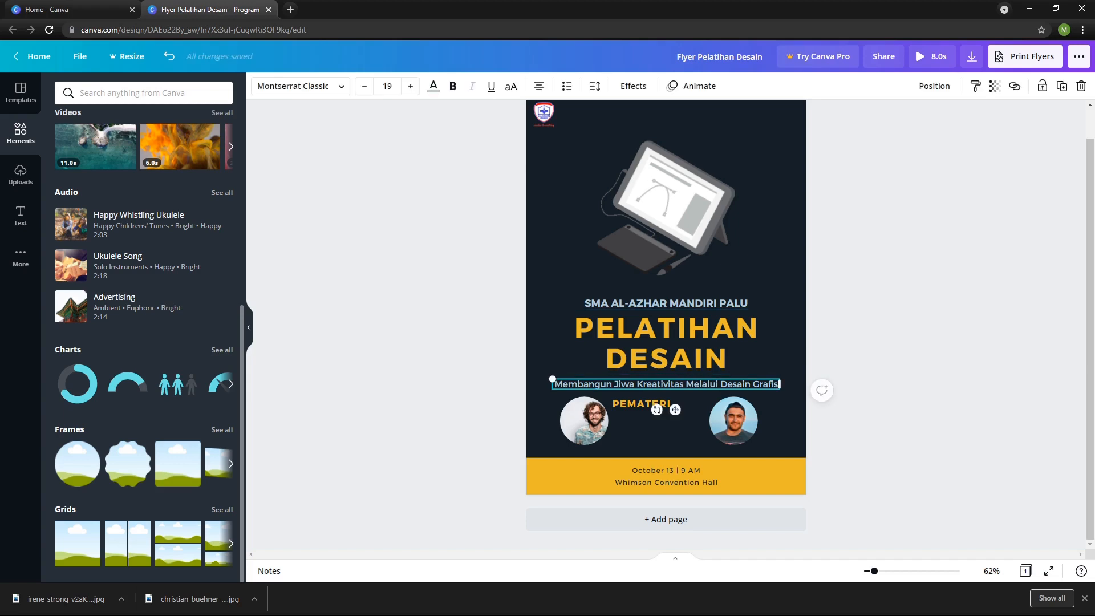
key("ctrl+v")
left_click_drag(675, 393, 724, 415)
Replace the copied tagline's text with the speaker's full name.
triple_click(647, 415)
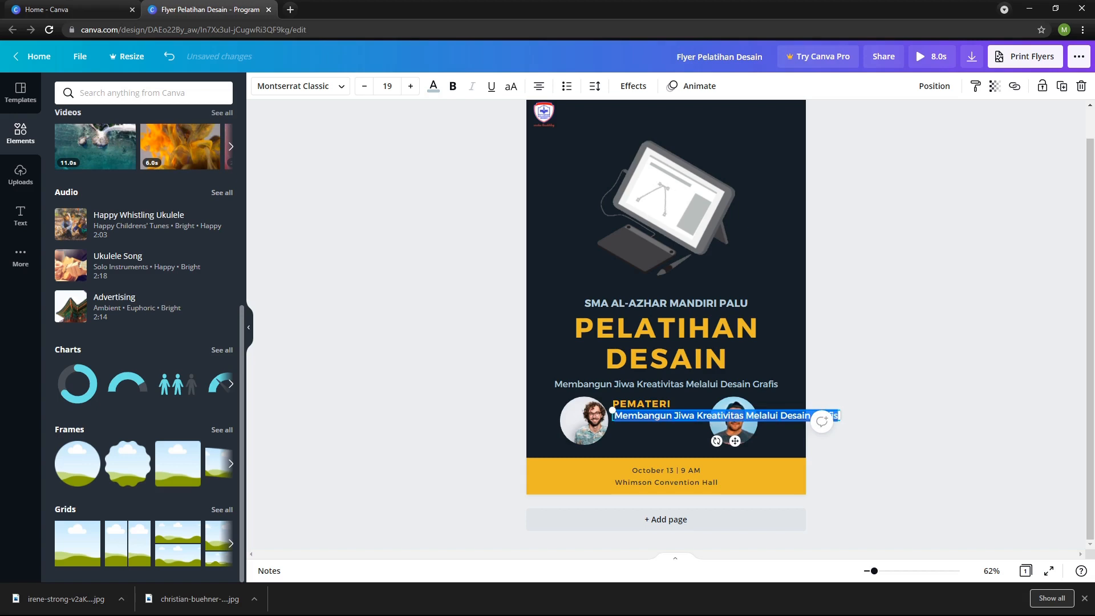
key("BackSpace")
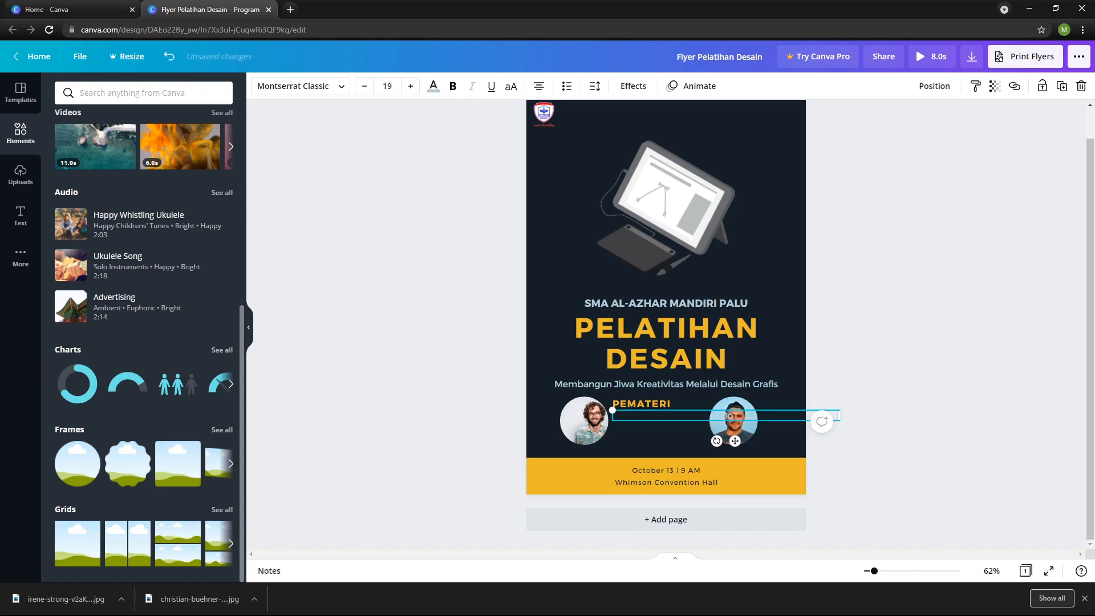
Left-align the speaker's name, add its missing letter and narrow the text box to fit between the two portraits.
left_click(539, 85)
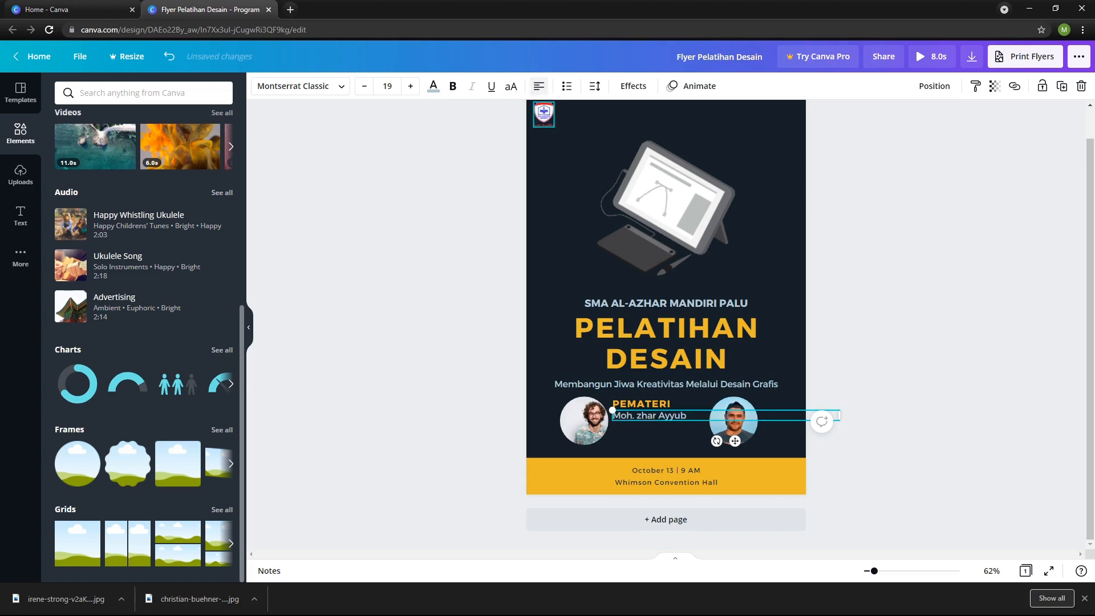
left_click(450, 246)
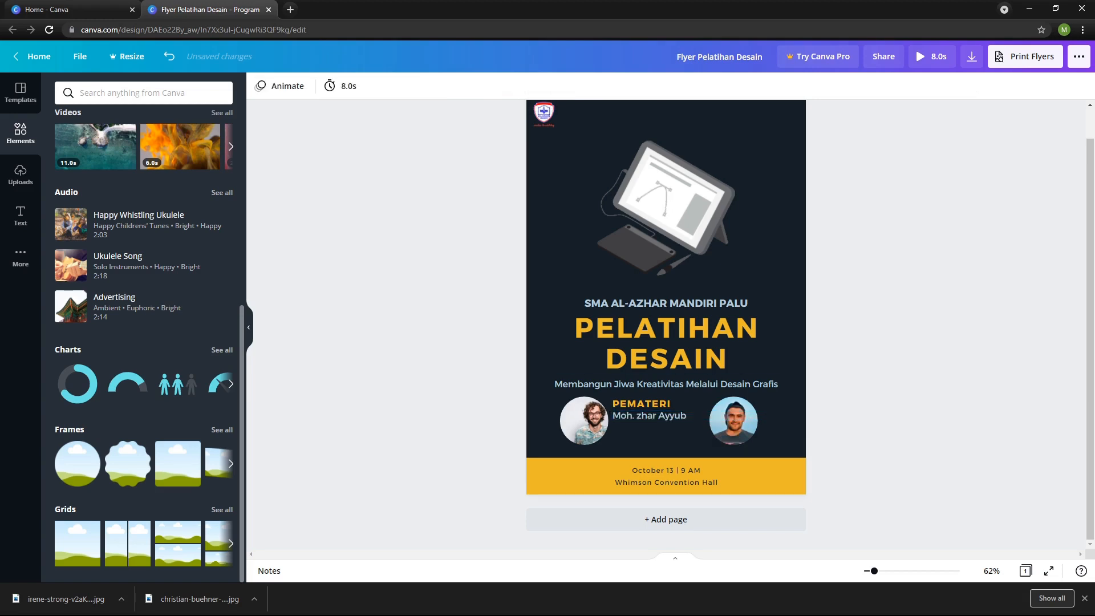
left_click(640, 415)
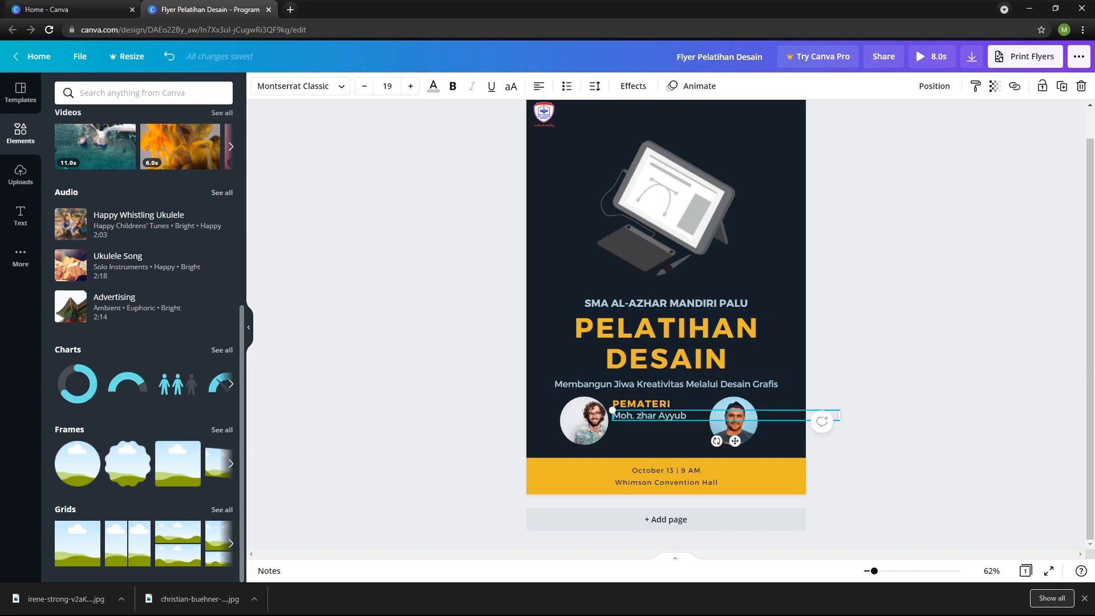
type("A")
left_click_drag(839, 415, 699, 416)
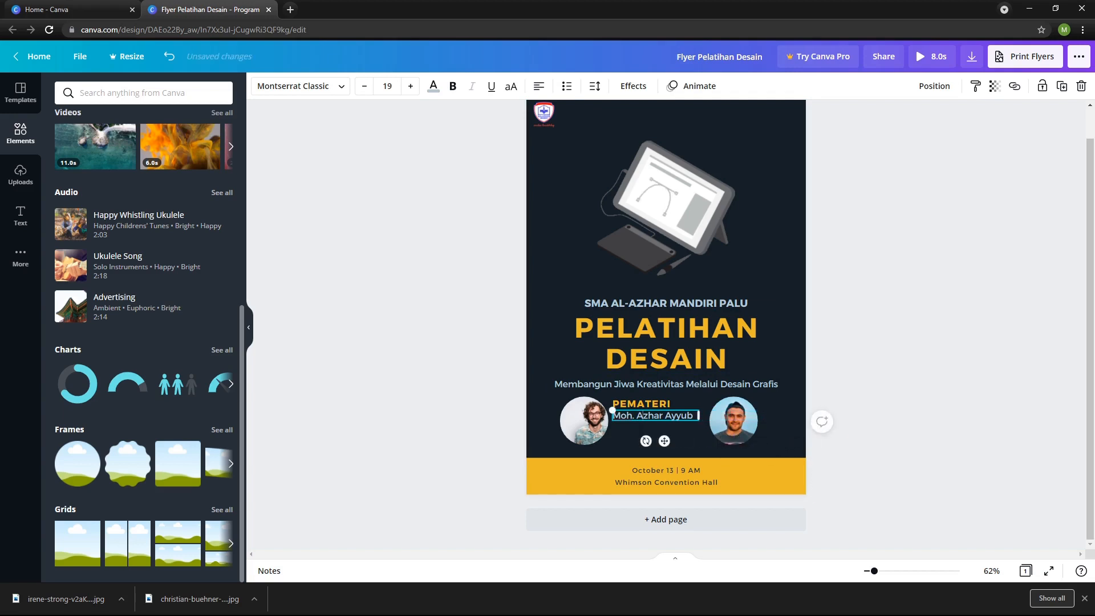
key("Escape")
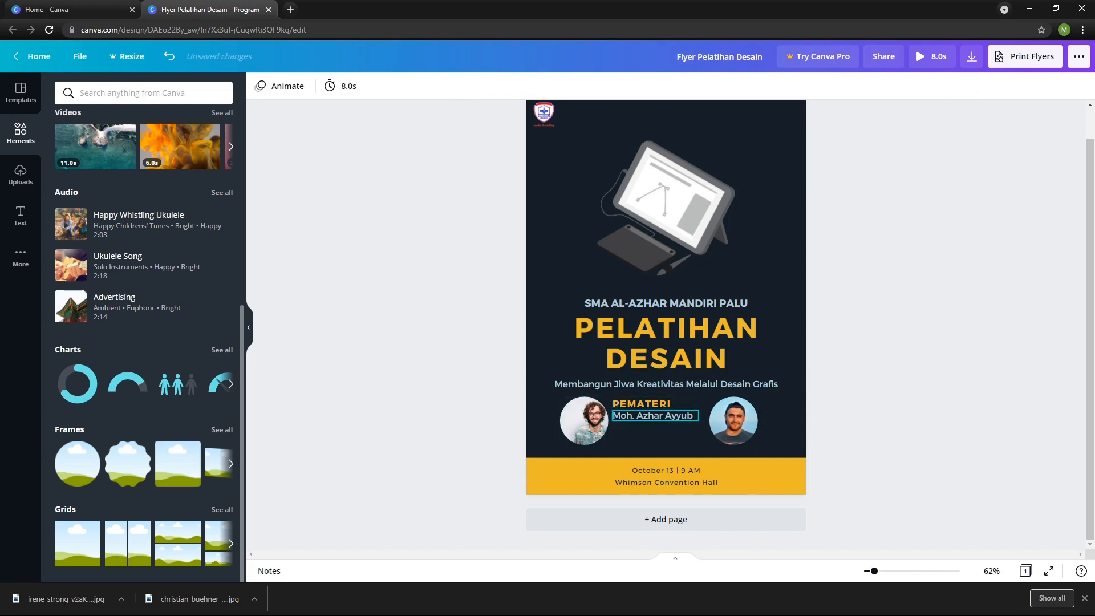
Duplicate the speaker's name and place the copy directly below it, aligned to the same left edge.
left_click(655, 415)
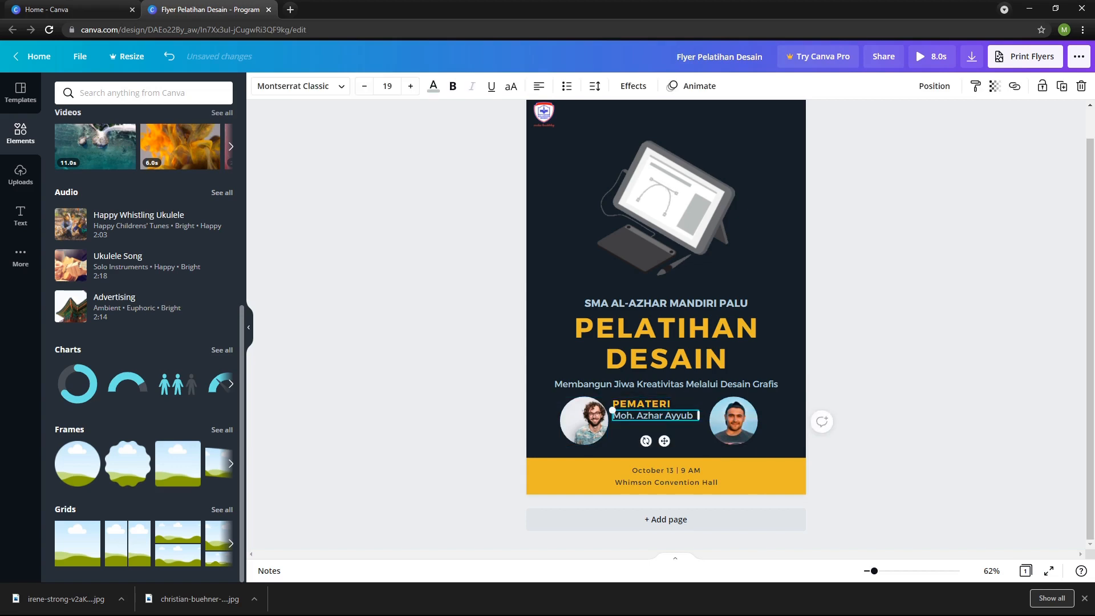
key("ctrl+d")
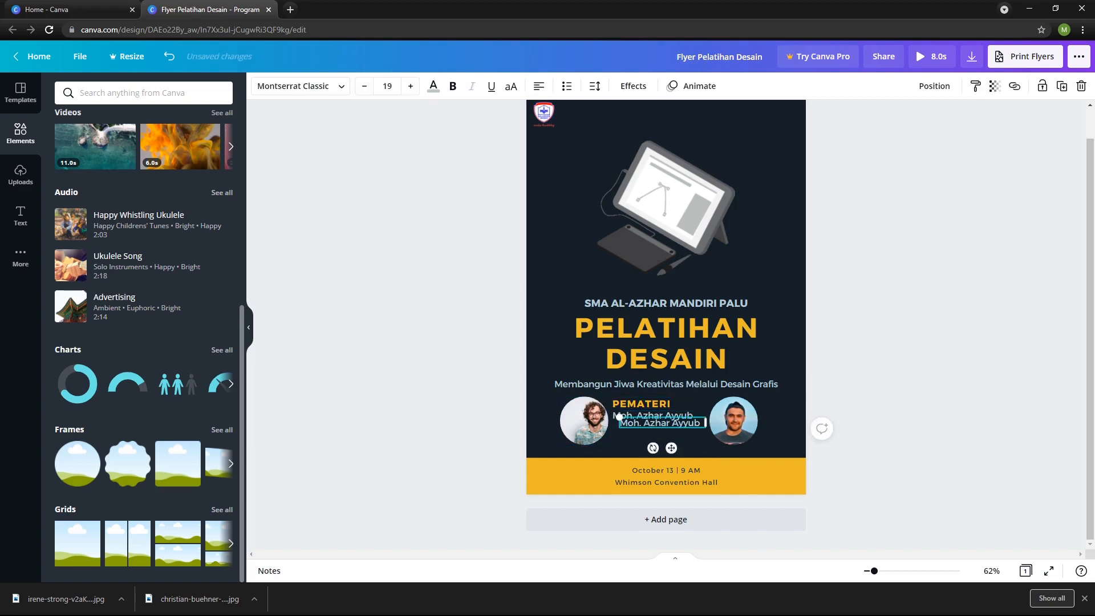
left_click_drag(661, 423, 655, 426)
Replace the text of the copied line with CEO BACODING.
double_click(653, 427)
key("ctrl+a")
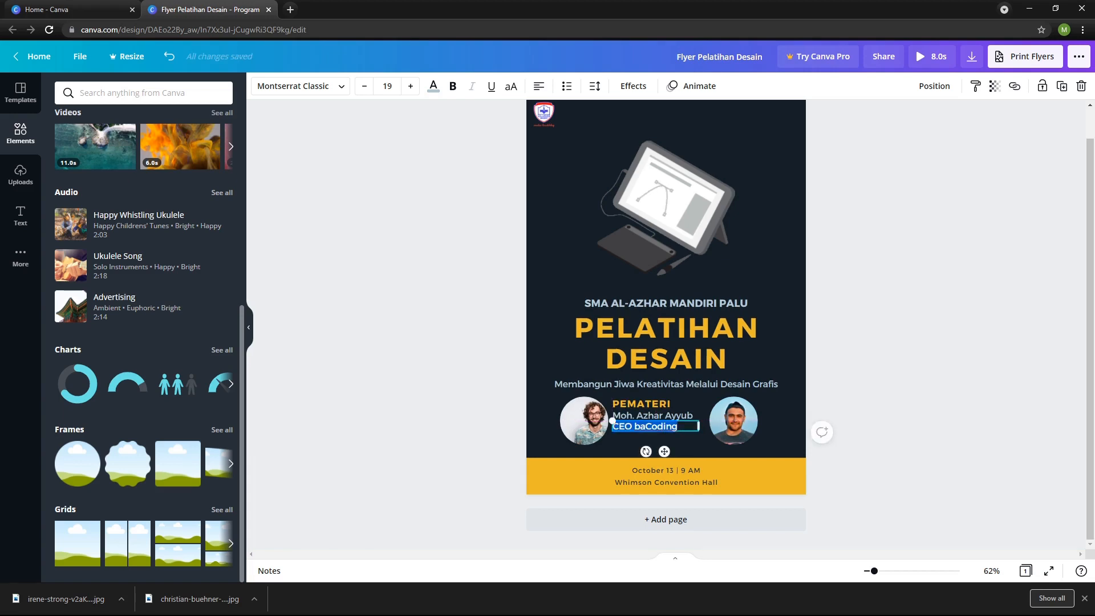
type("CEP\\O")
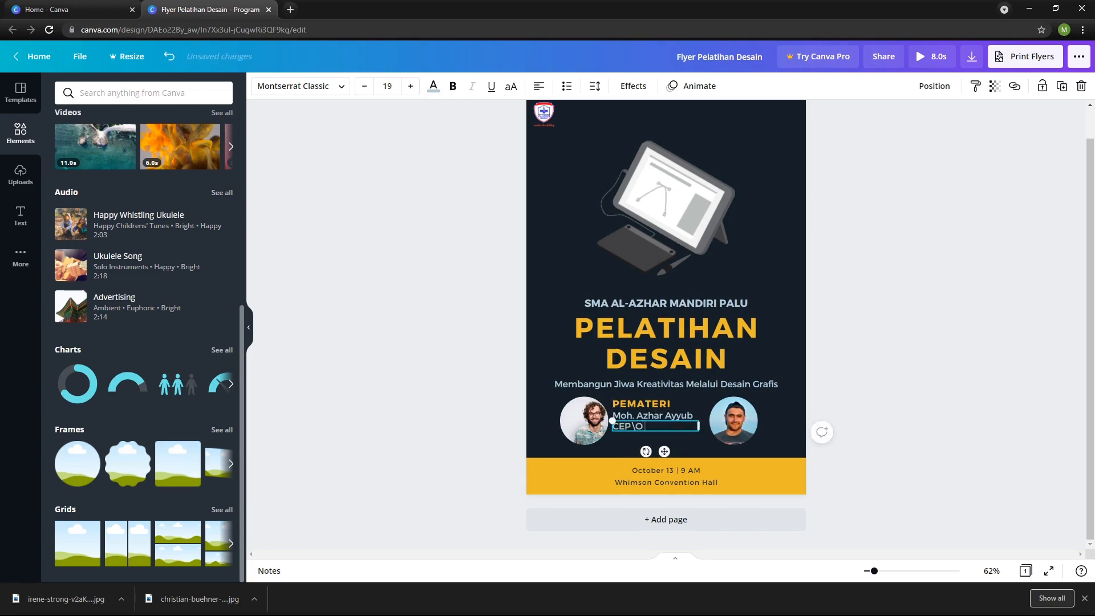
type("O BACODING")
Rewrite the speaker's full name in capital letters and widen its text box so it fits on one line.
left_click(653, 416)
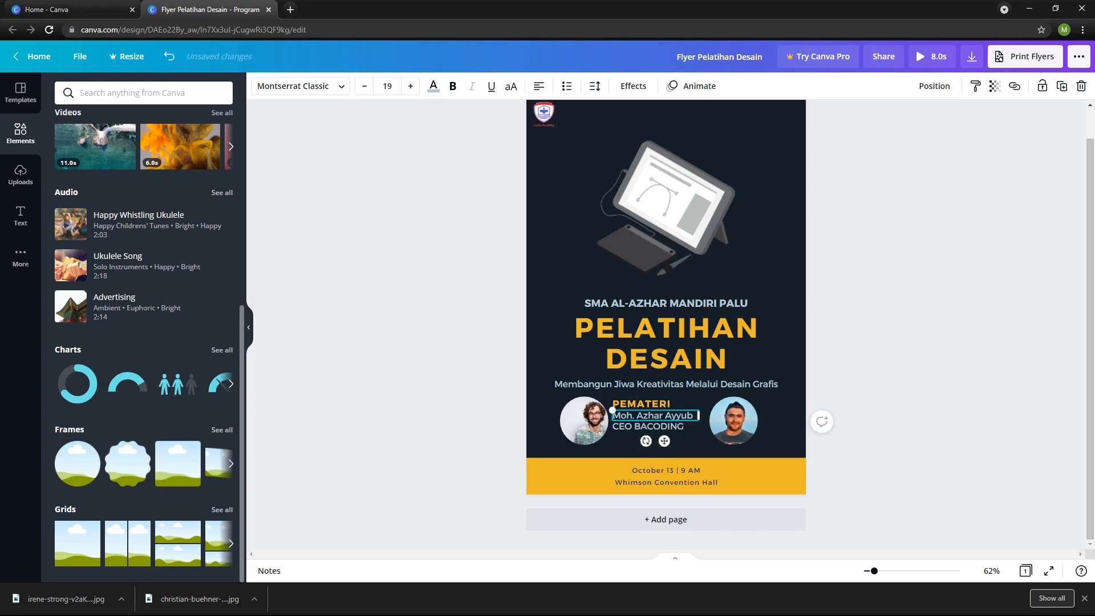
triple_click(654, 416)
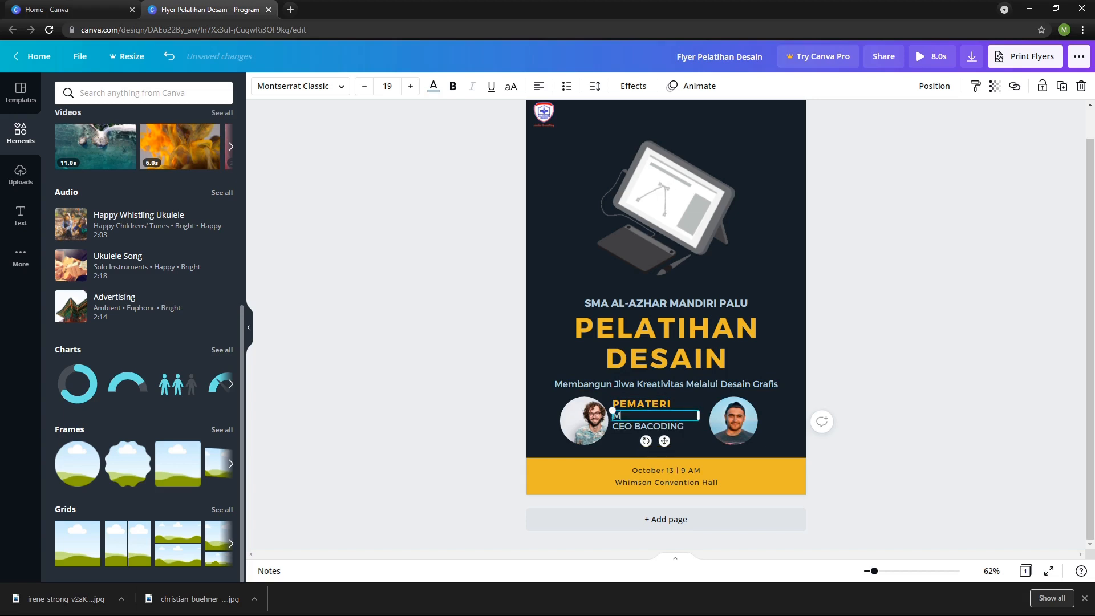
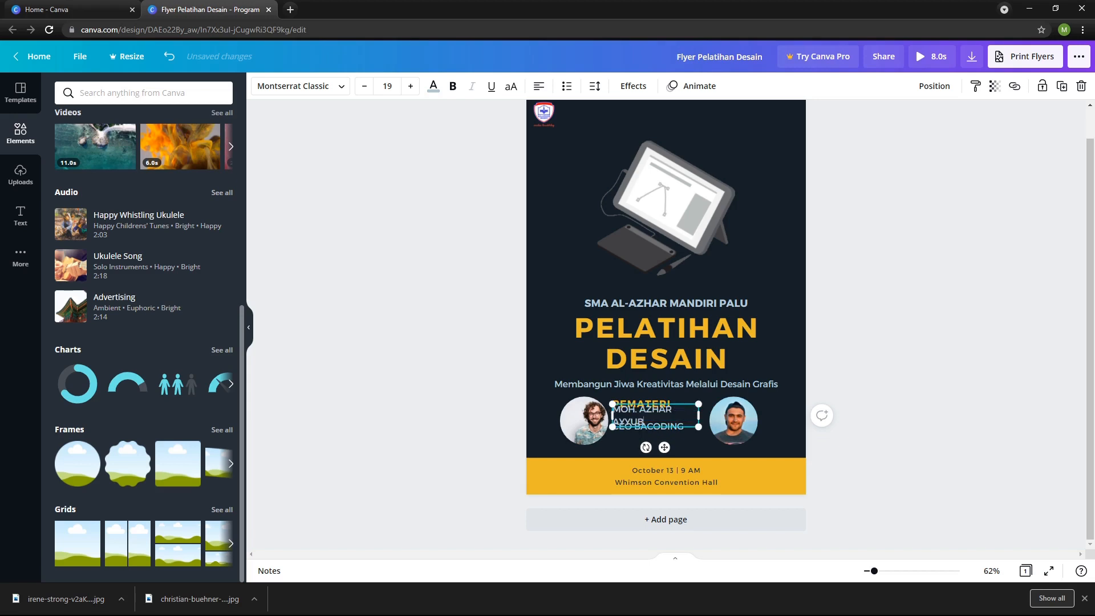
left_click_drag(699, 415, 707, 416)
Change the font of the CEO BACODING line to ABeeZee.
left_click(655, 426)
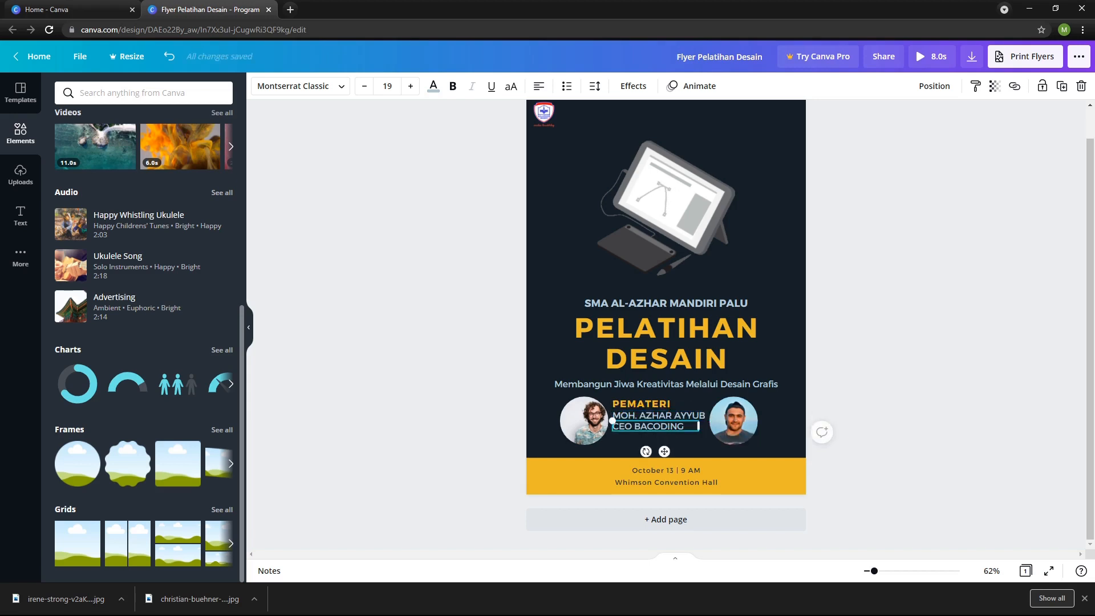
triple_click(655, 427)
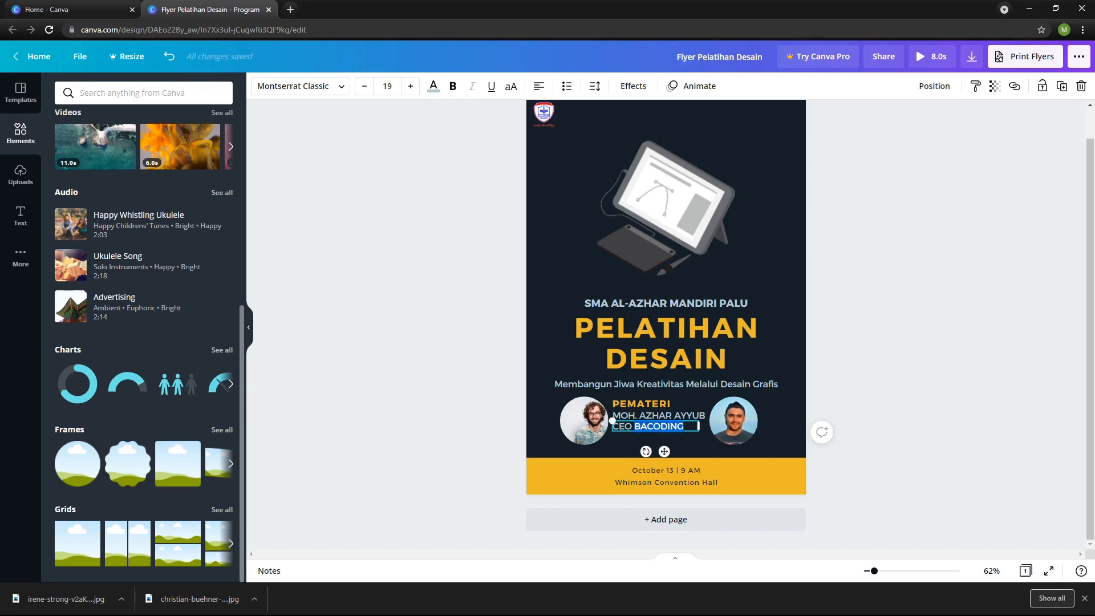
left_click(301, 86)
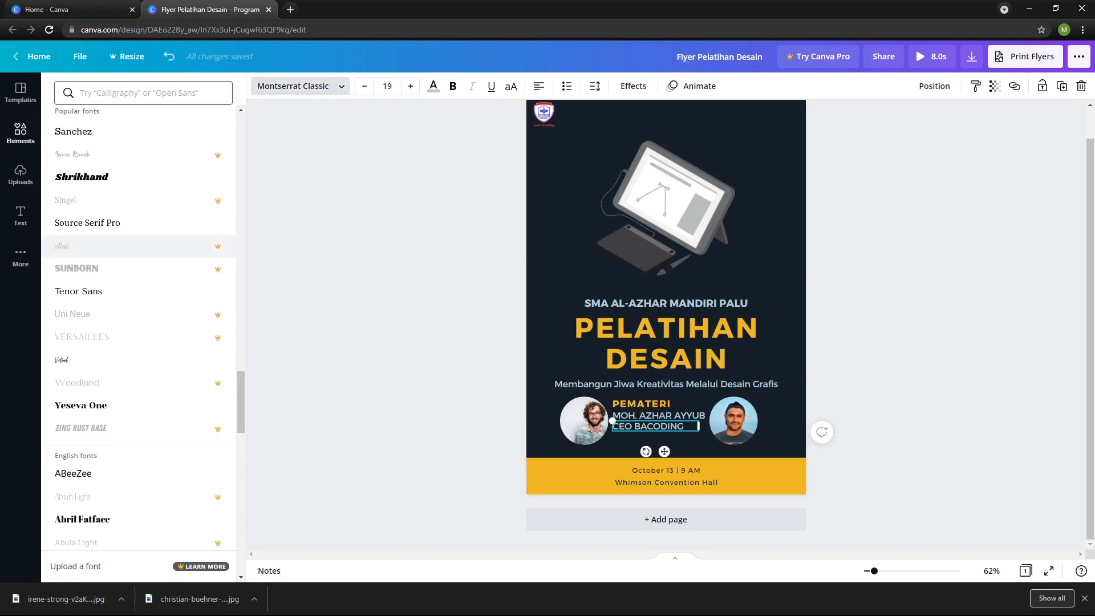
left_click(114, 474)
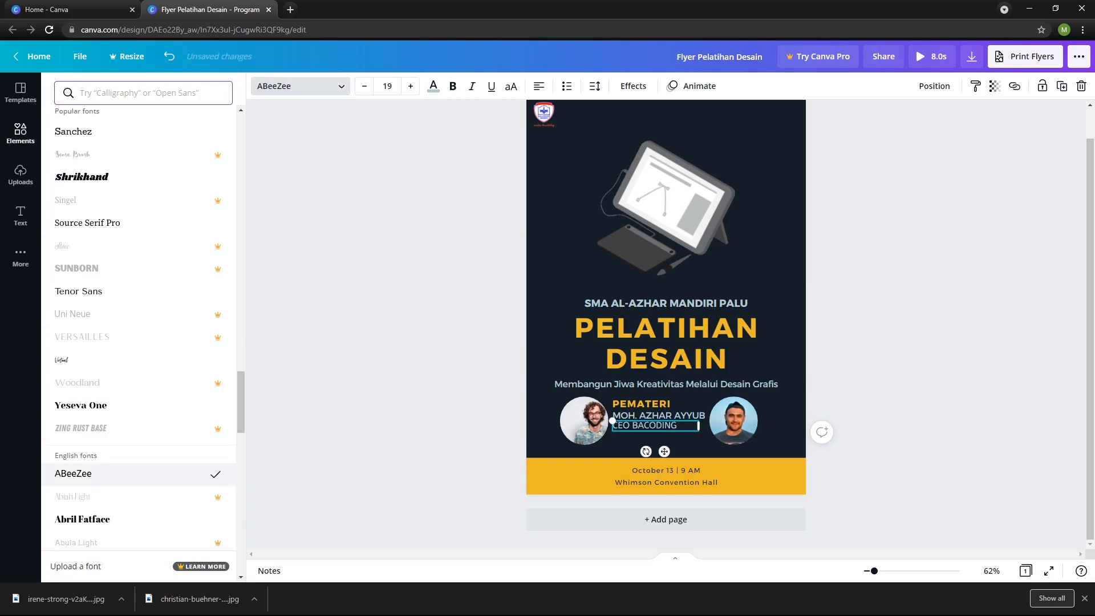
Italicize the CEO BACODING line and reduce its font size by one step.
left_click(655, 426)
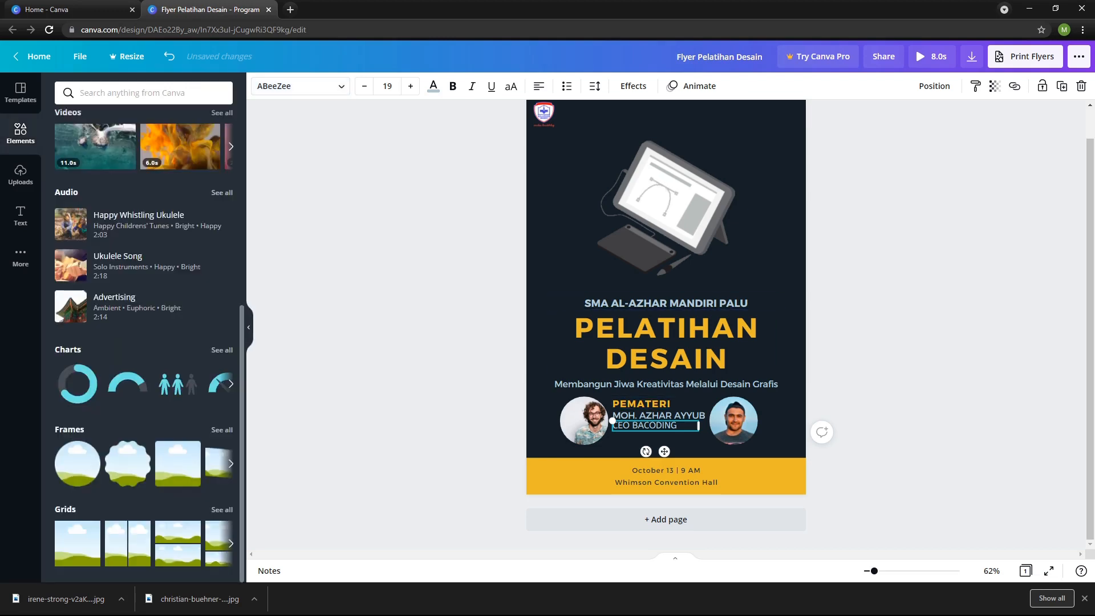
left_click(472, 86)
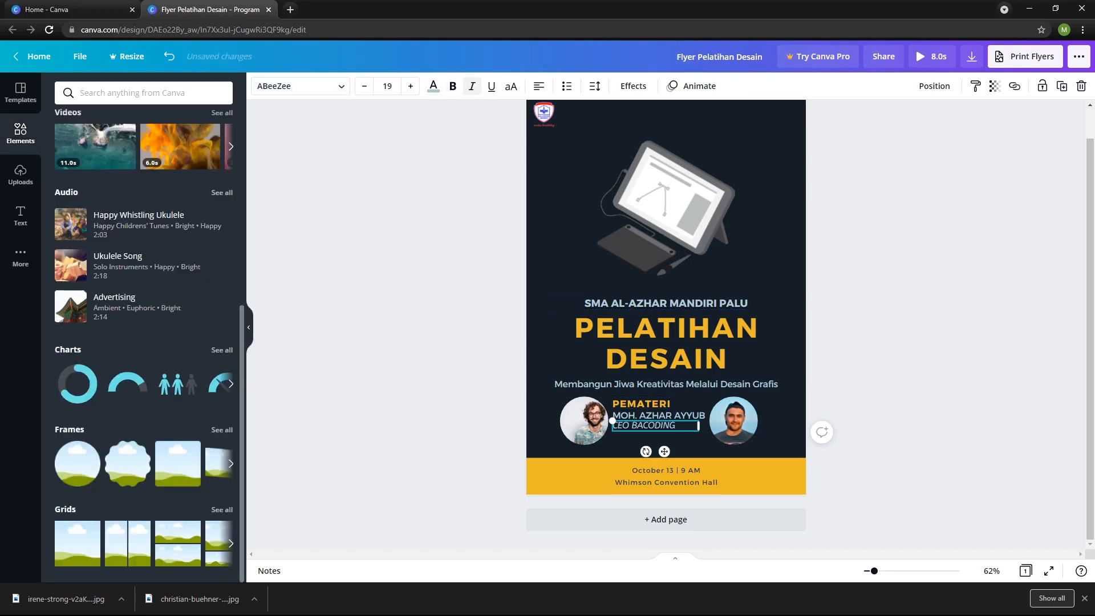
left_click(364, 86)
left_click(406, 194)
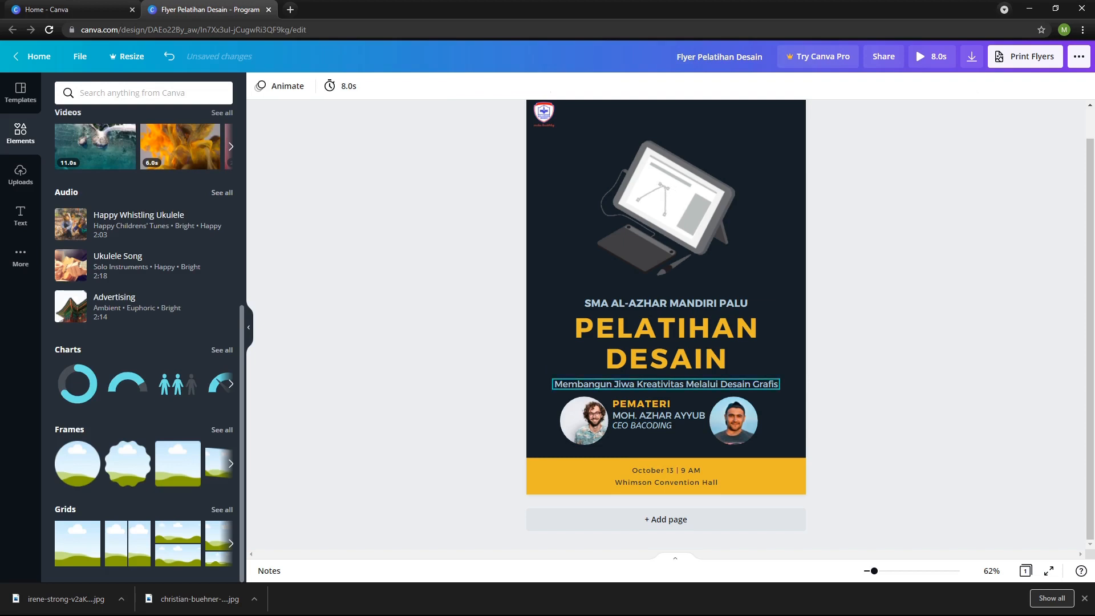
Group the PEMATERI heading, the speaker's name and the CEO BACODING line into one caption.
left_click(659, 415)
scroll(659, 416, "up", 1)
scroll(655, 426, "down", 1)
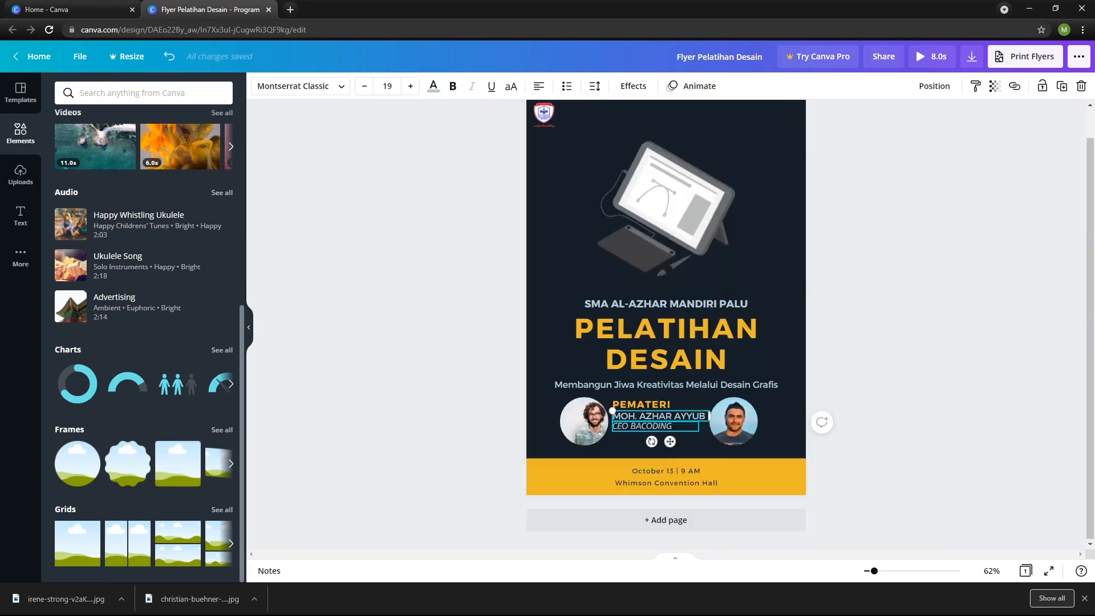
left_click(647, 404)
left_click(656, 416, "shift")
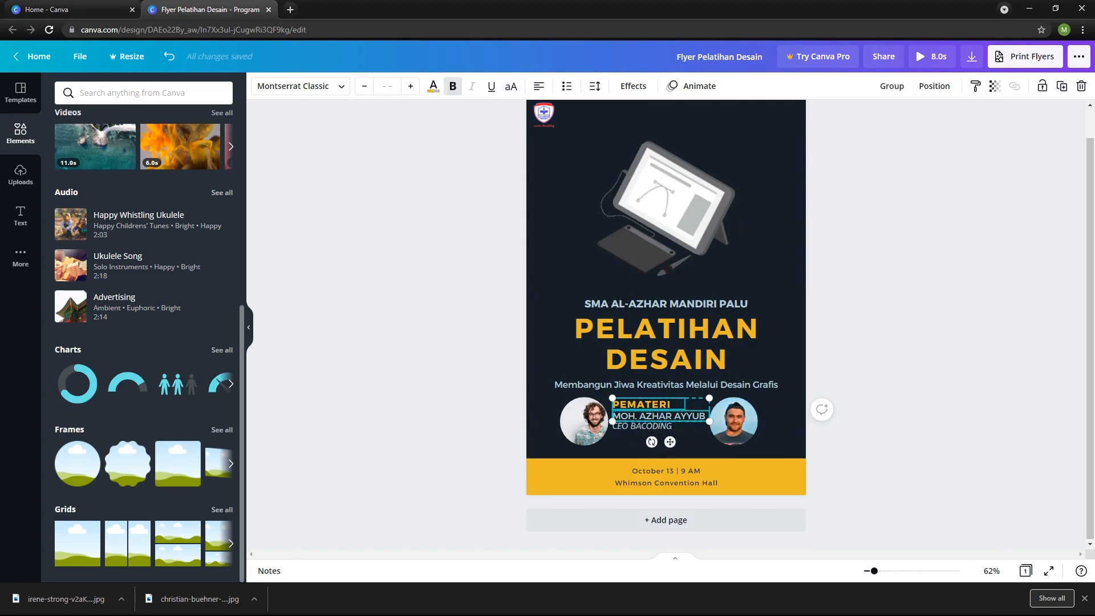
left_click(652, 427, "shift")
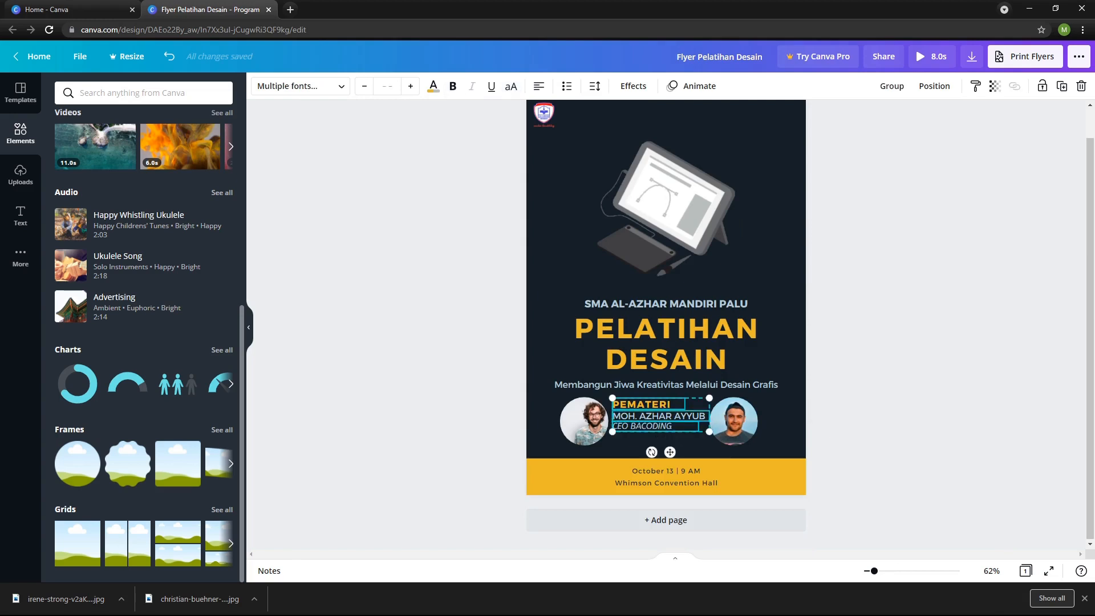
key("ctrl+g")
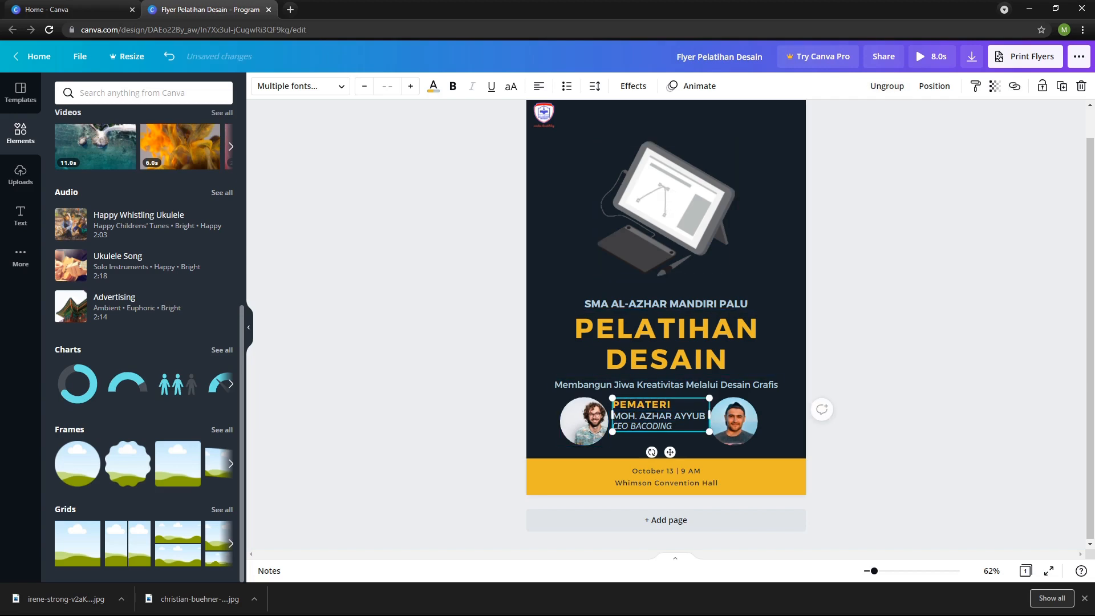
Center the caption group vertically beside the left portrait and shift the portrait and caption toward the flyer's left edge.
left_click(645, 404)
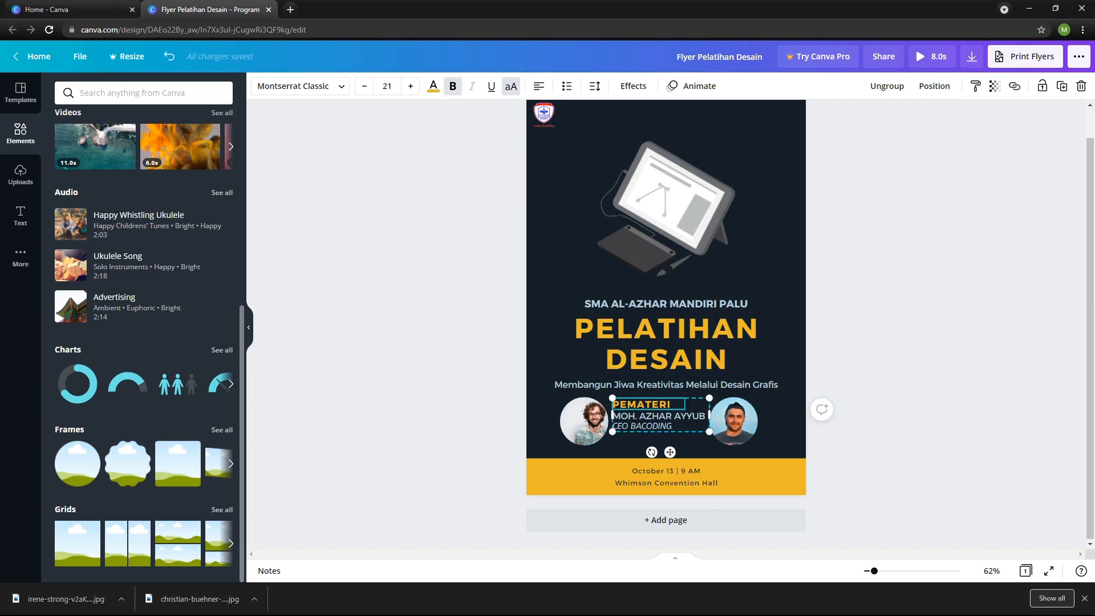
left_click_drag(658, 416, 659, 423)
left_click(583, 421, "shift")
left_click_drag(584, 421, 568, 421)
key("Escape")
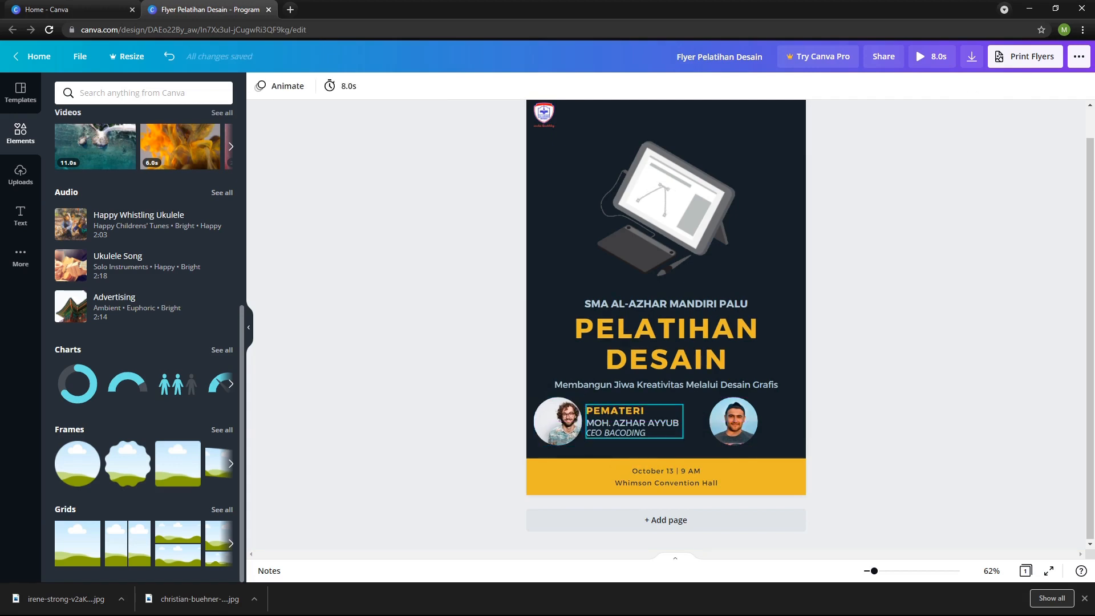
left_click(623, 411)
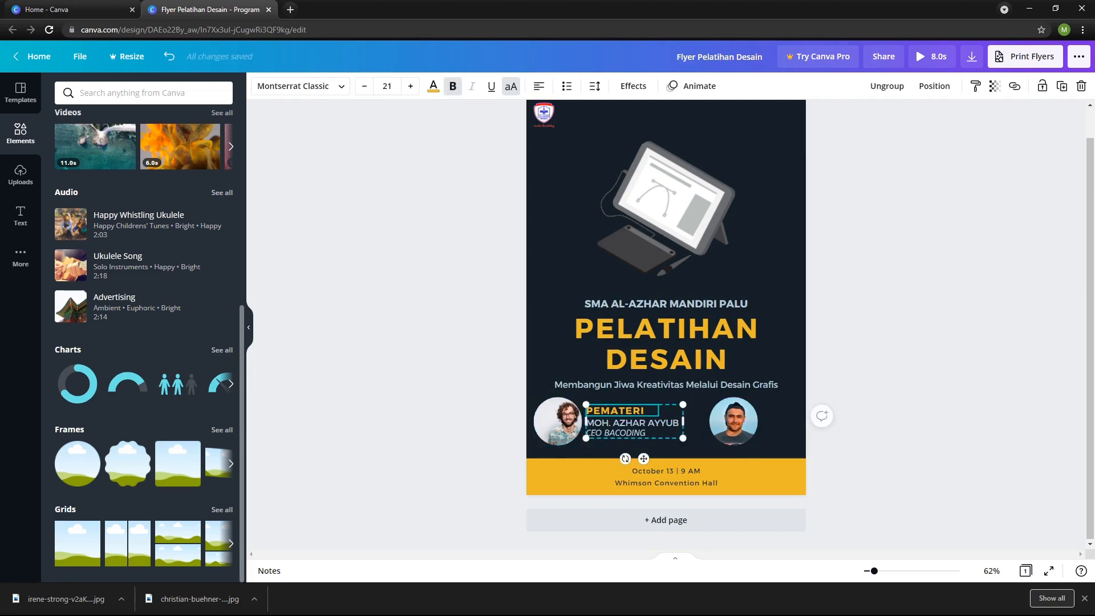
Set the font size of PEMATERI in the grouped caption to 16.
double_click(616, 410)
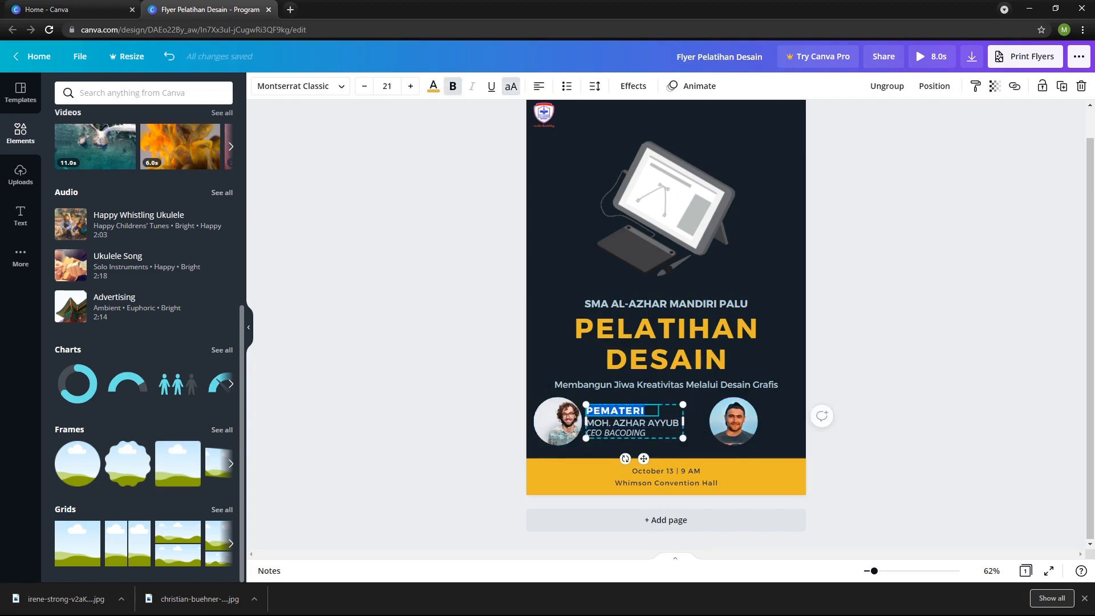
left_click(387, 85)
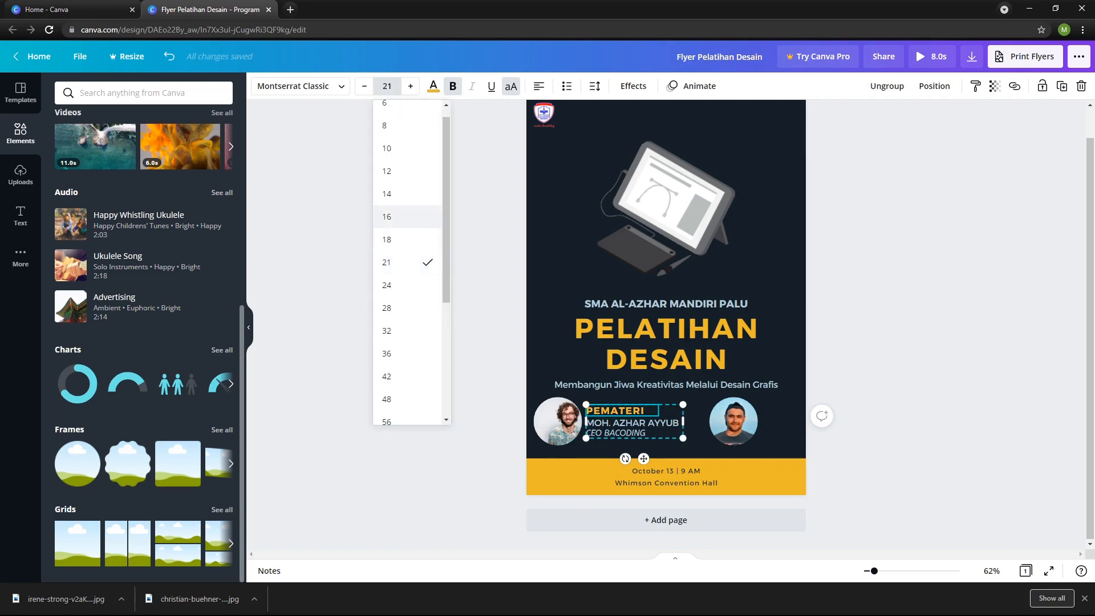
left_click(399, 216)
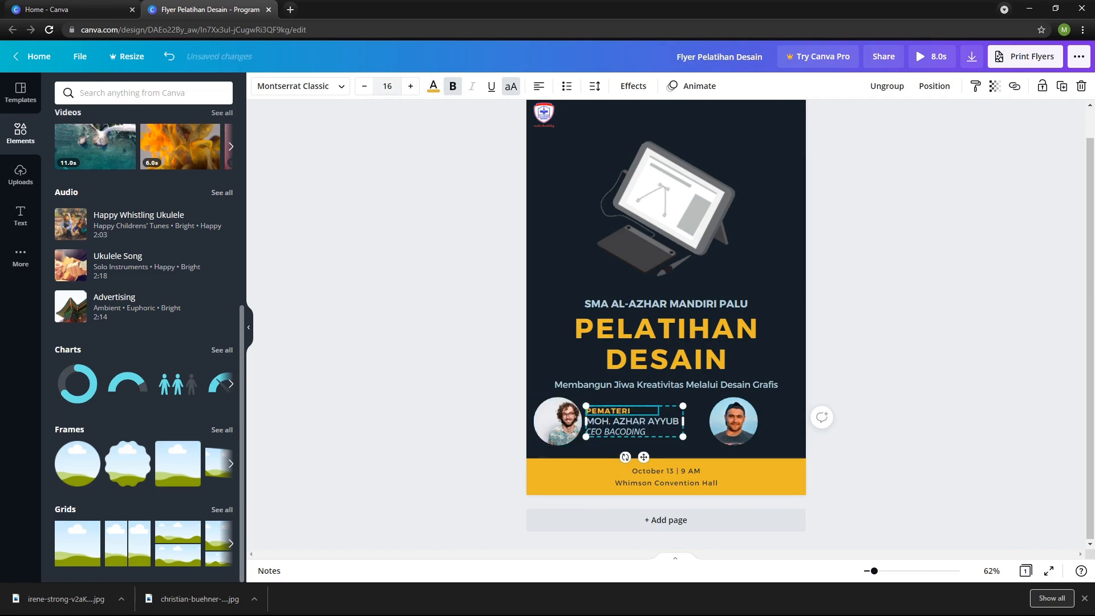
Set the left caption's font sizes to 18 for PEMATERI and 16 for both the speaker's name and the CEO BACODING line.
left_click(410, 86)
left_click(410, 86)
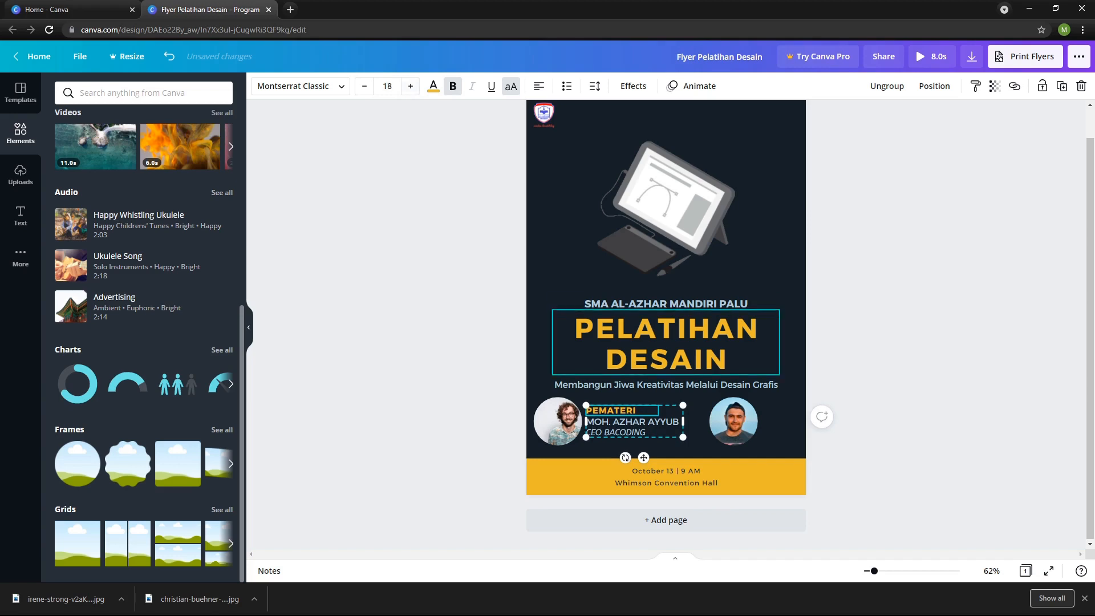
double_click(633, 422)
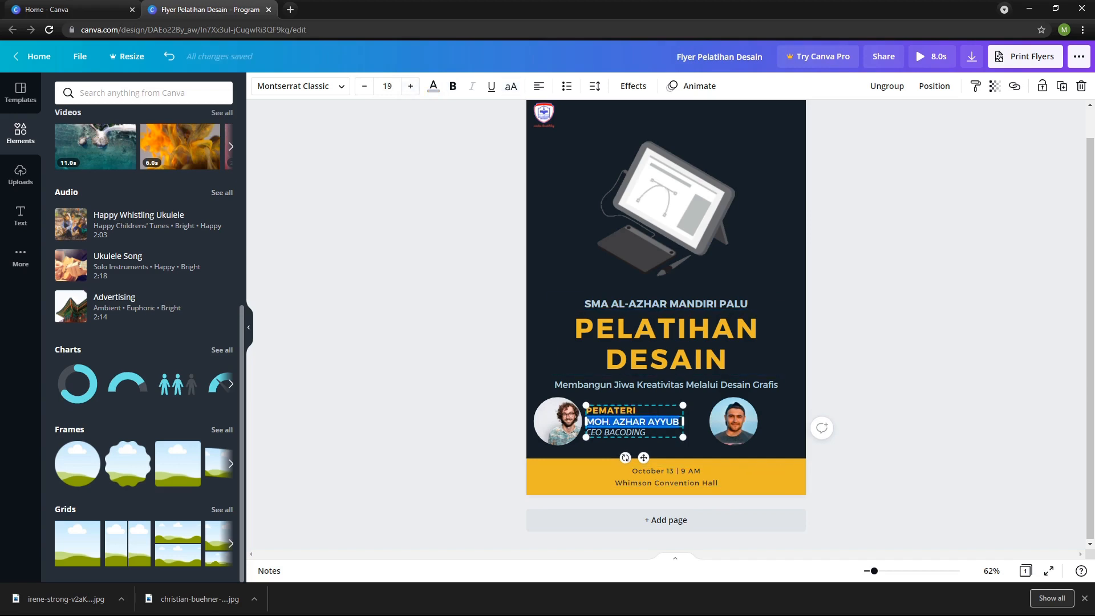
left_click(387, 86)
left_click(399, 230)
double_click(619, 432)
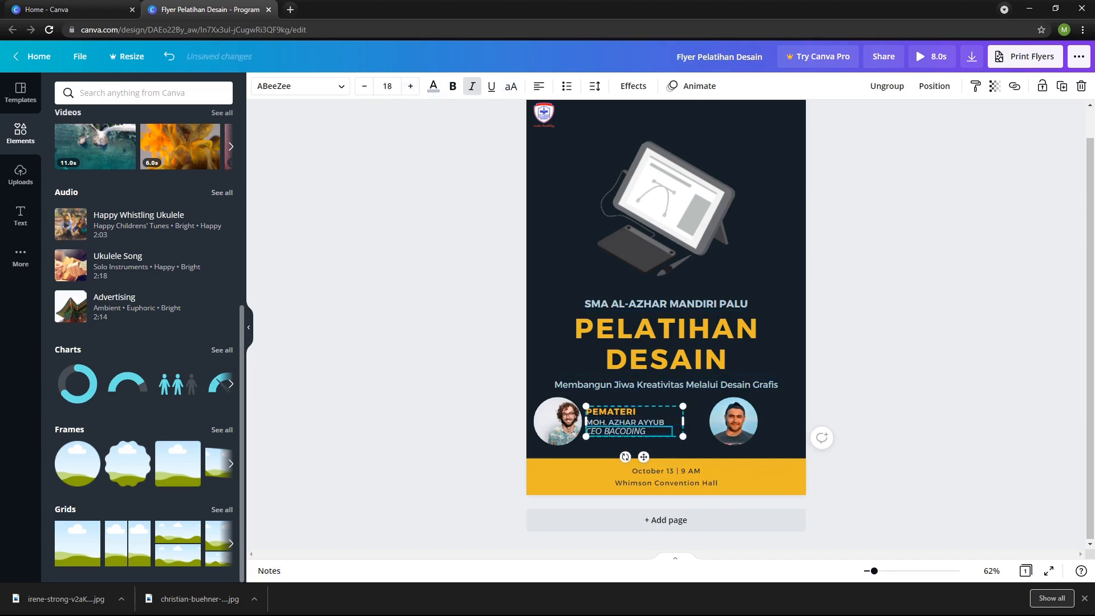
double_click(365, 86)
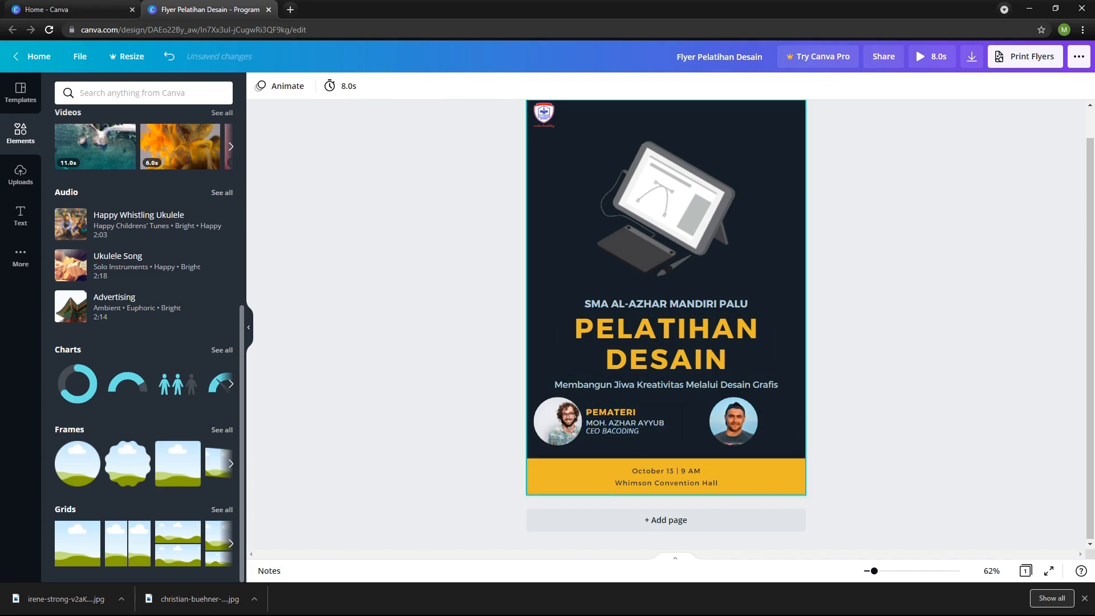
Move the second portrait closer to the left caption and place a duplicate of the caption group beside that portrait.
left_click(733, 422)
left_click_drag(734, 422, 702, 420)
left_click(643, 423)
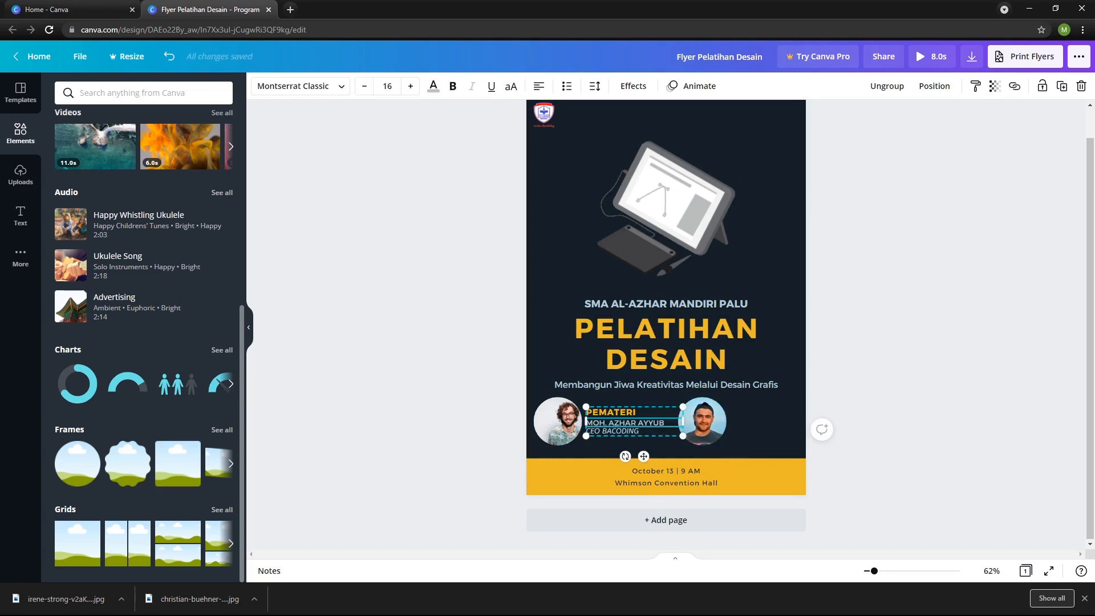
key("ctrl+d")
left_click_drag(643, 423, 779, 414)
left_click(871, 468)
Change the heading of the second portrait's caption to MODERATOR.
left_click(756, 412)
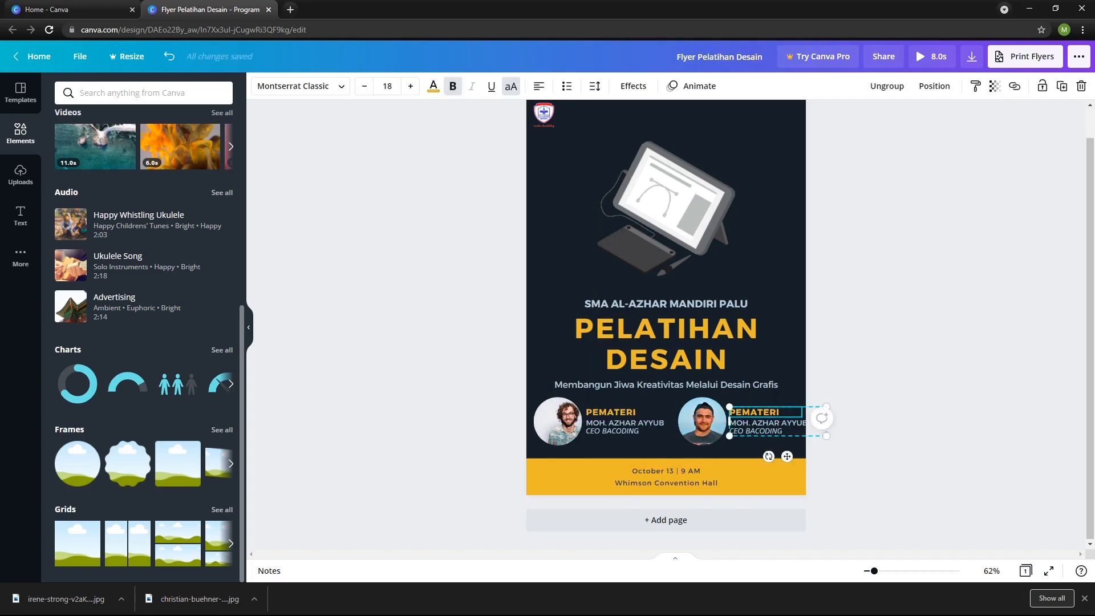
double_click(756, 412)
type("MODERATO")
Enter the moderator's name in the second caption and change its role line to SISWA.
left_click(767, 423)
double_click(767, 423)
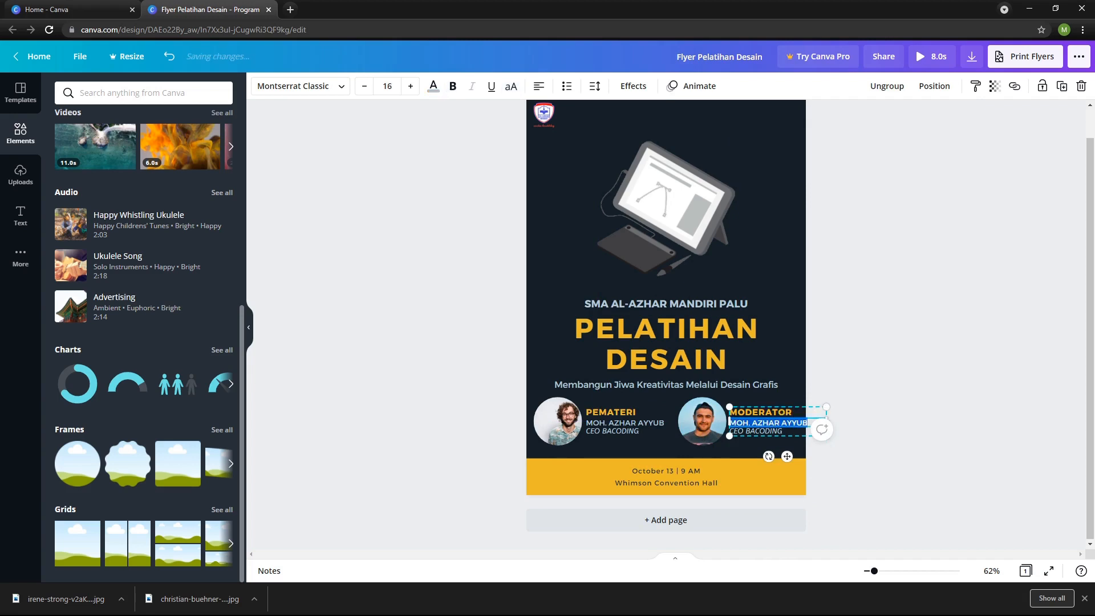
key("BackSpace")
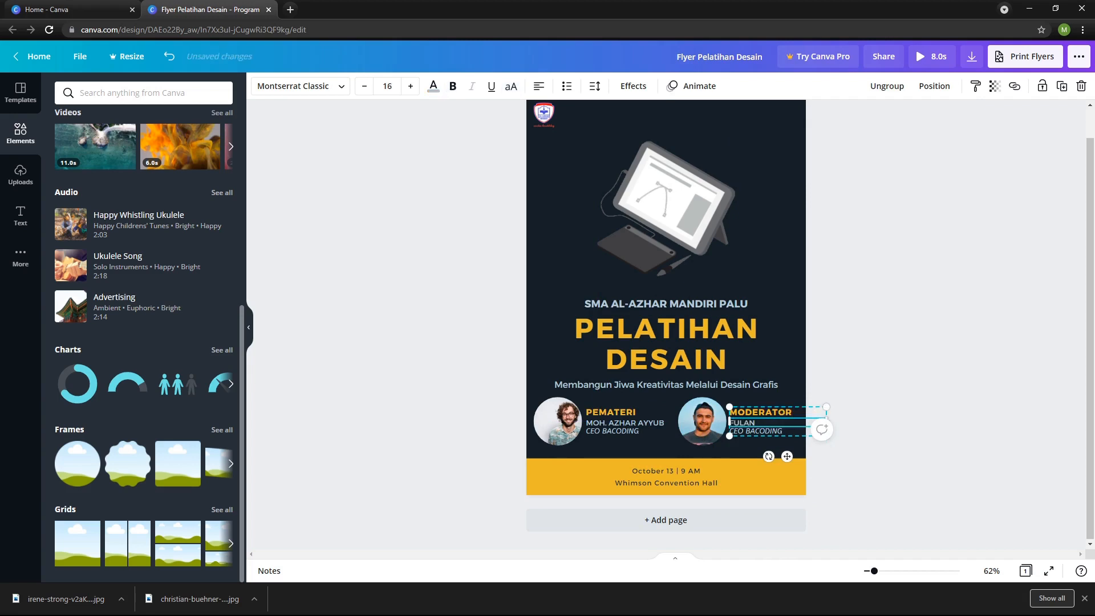
left_click(764, 431)
left_click(764, 431)
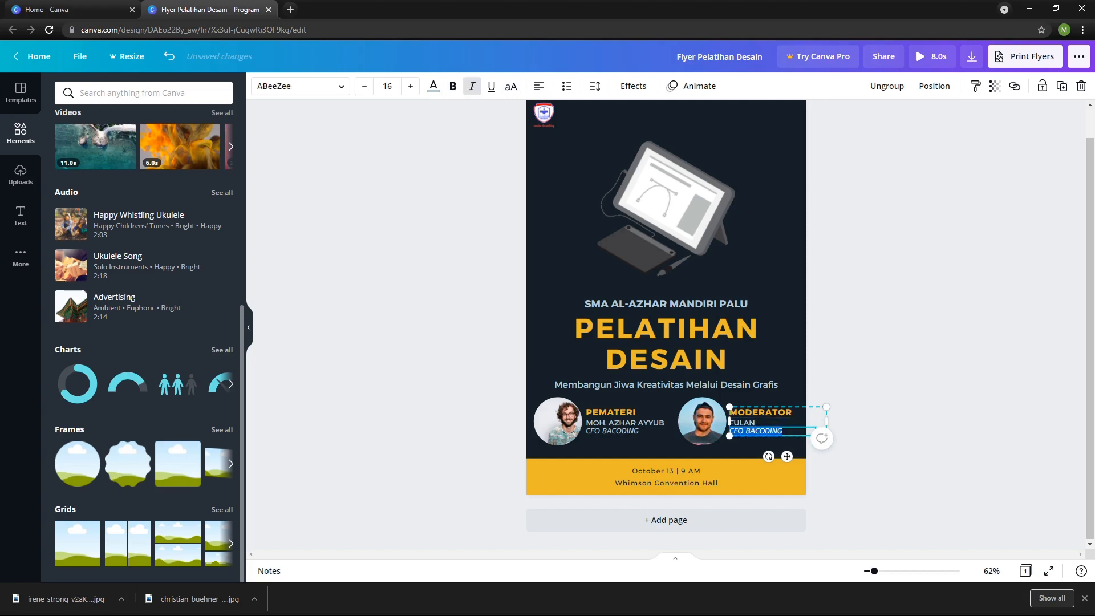
type("SISWA")
left_click(878, 464)
Replace the date and venue text on the yellow band with a duplicate of the flyer's subtitle in the dark navy document color.
left_click(719, 483)
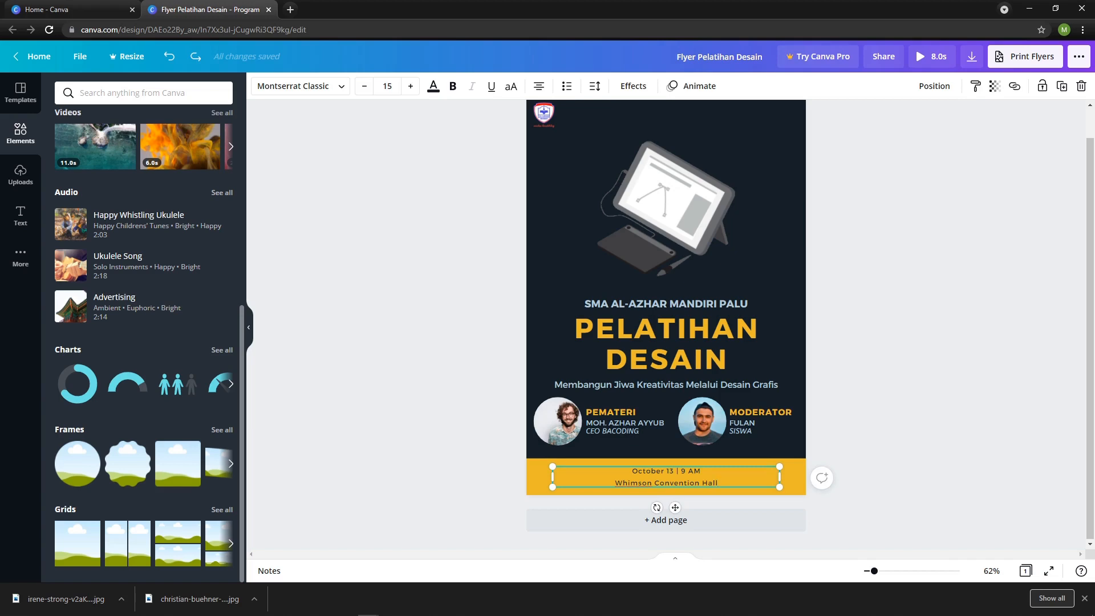
key("ctrl+z")
key("ctrl+d")
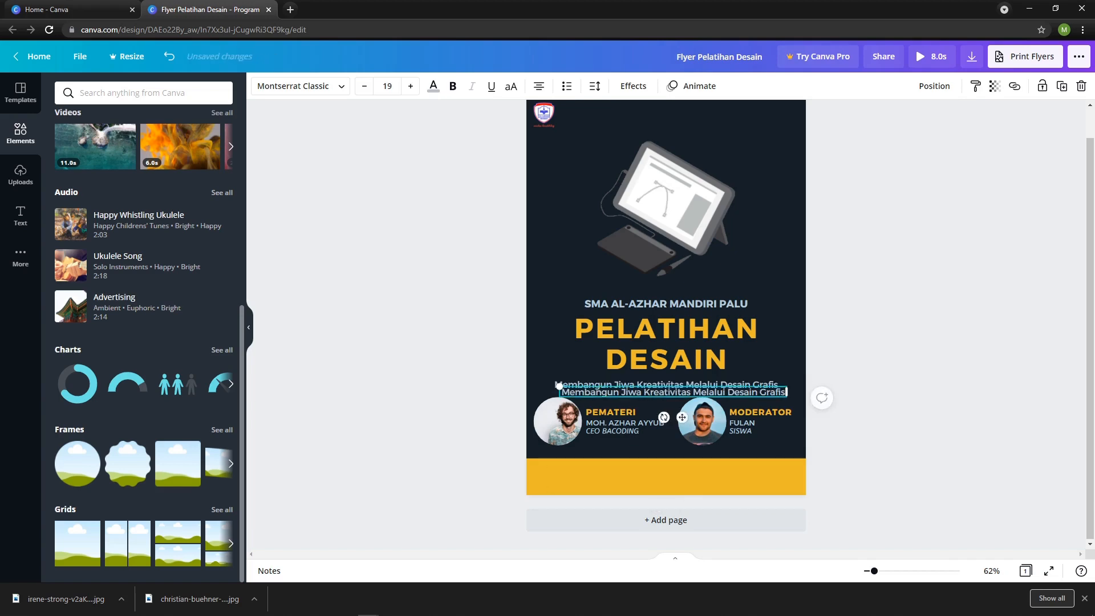
left_click_drag(672, 393, 671, 480)
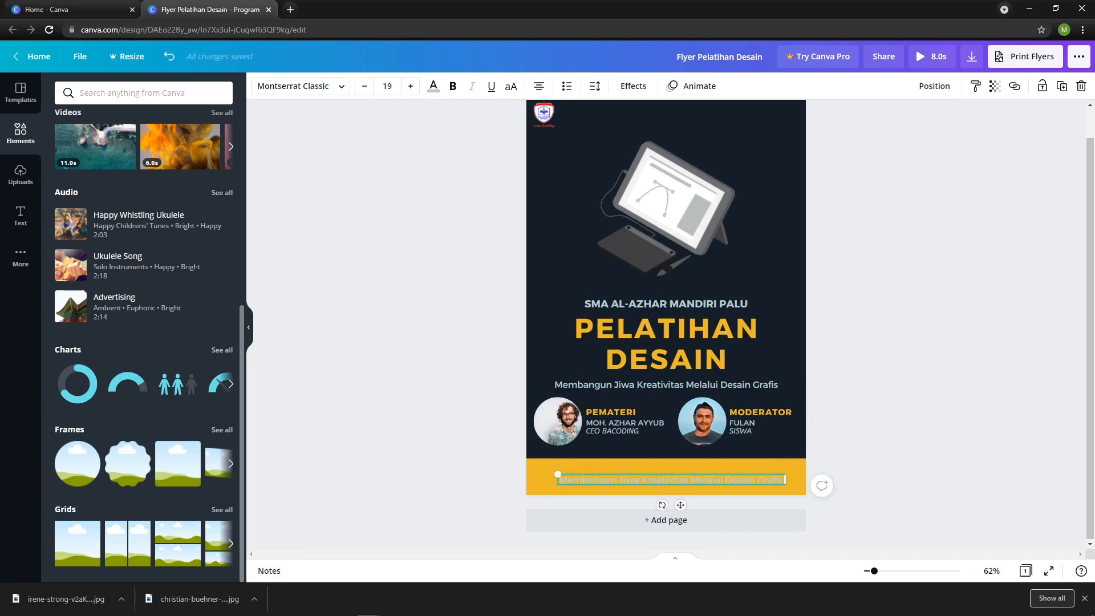
left_click(433, 86)
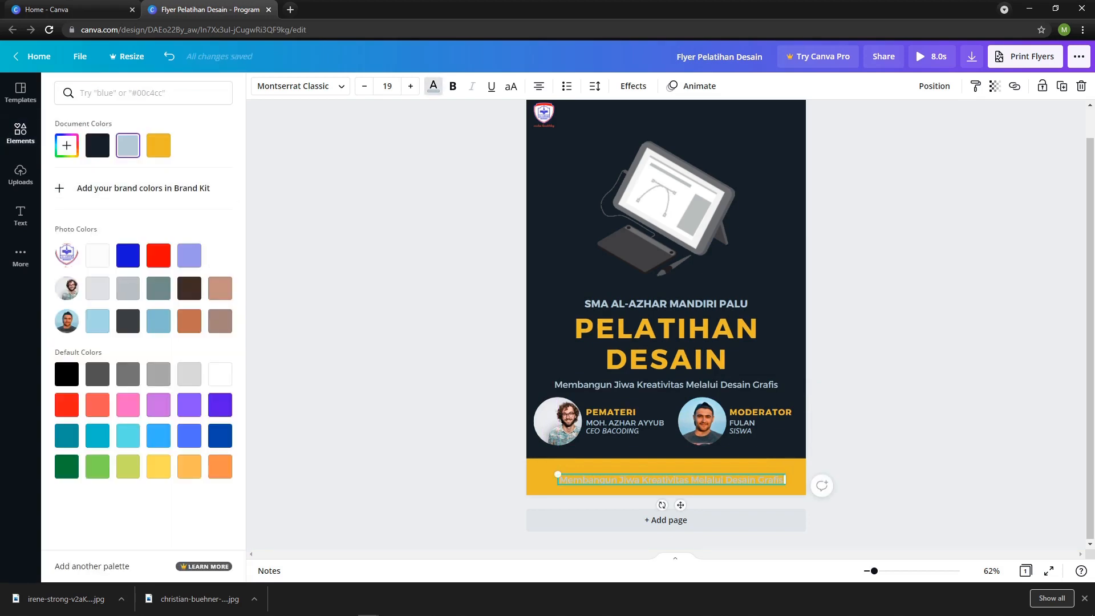
left_click(98, 145)
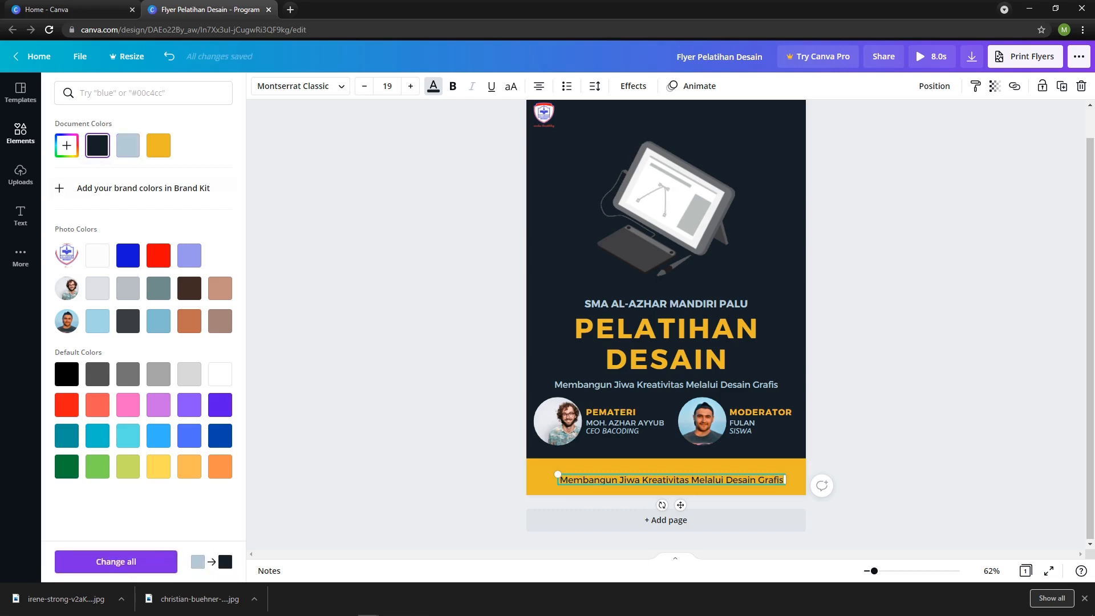
Rewrite the yellow band's text as "Sabtu, 11 September 2021", checking the date in the system calendar.
left_click(590, 480)
triple_click(590, 480)
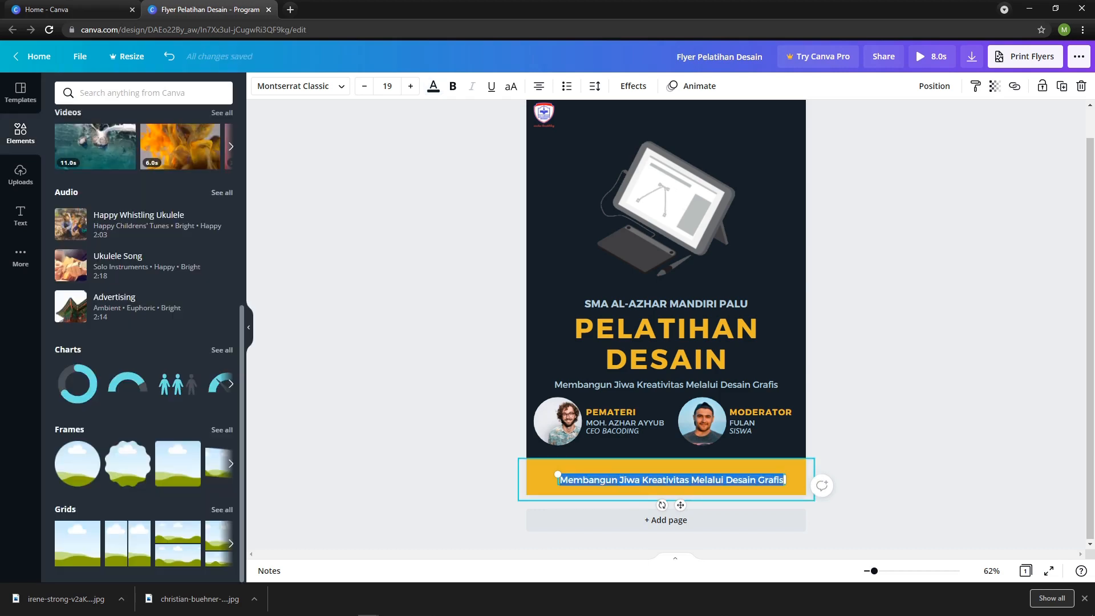
type("S")
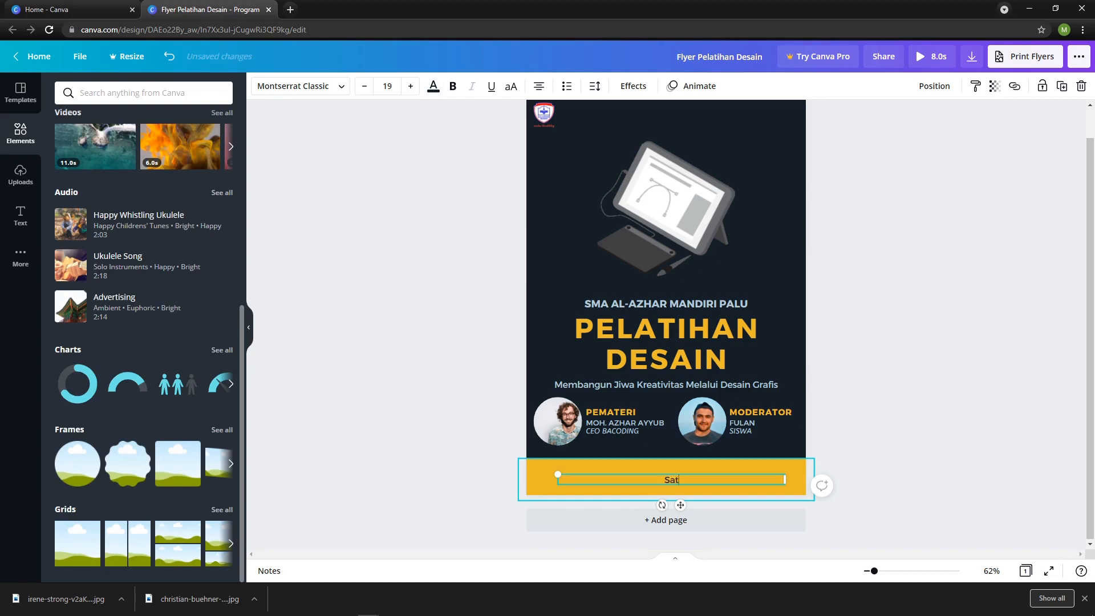
type("at")
key("BackSpace")
type("b")
type("r")
type("tu,")
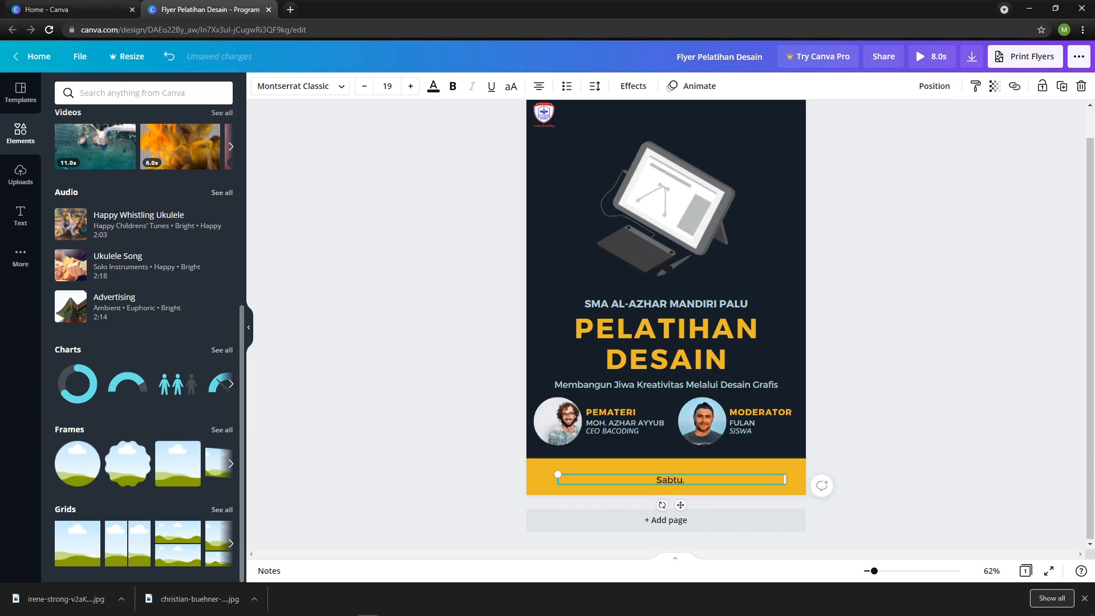
left_click(1052, 607)
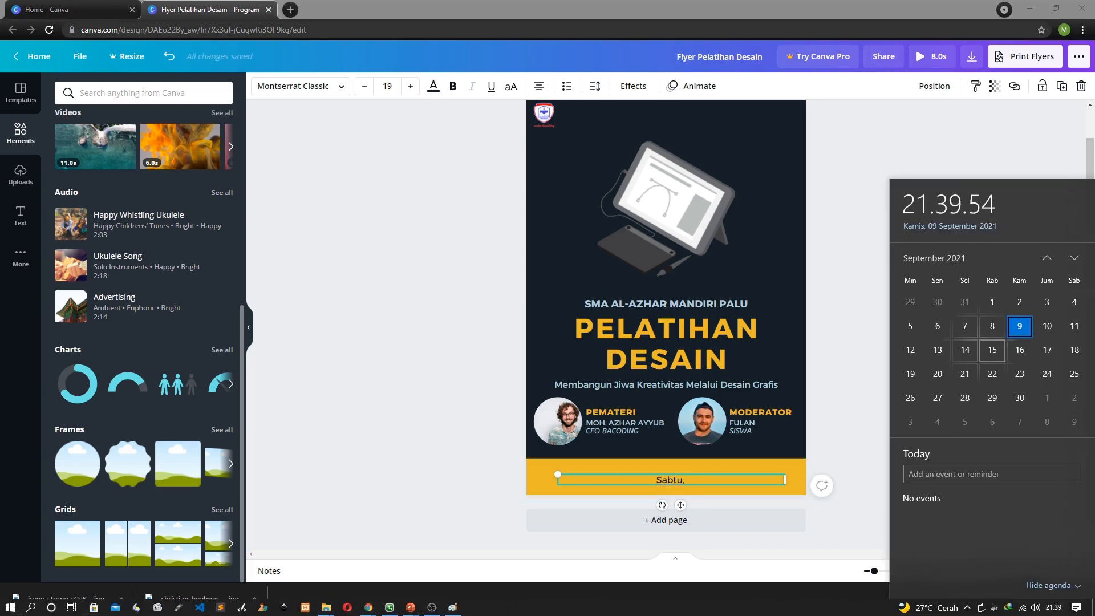
left_click(687, 479)
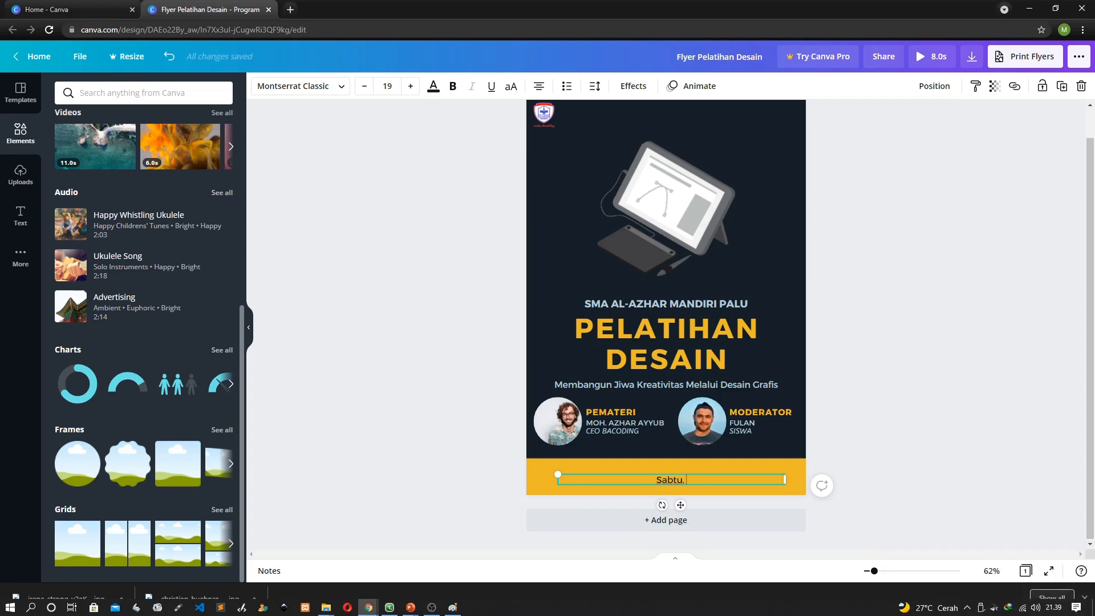
type("11 S")
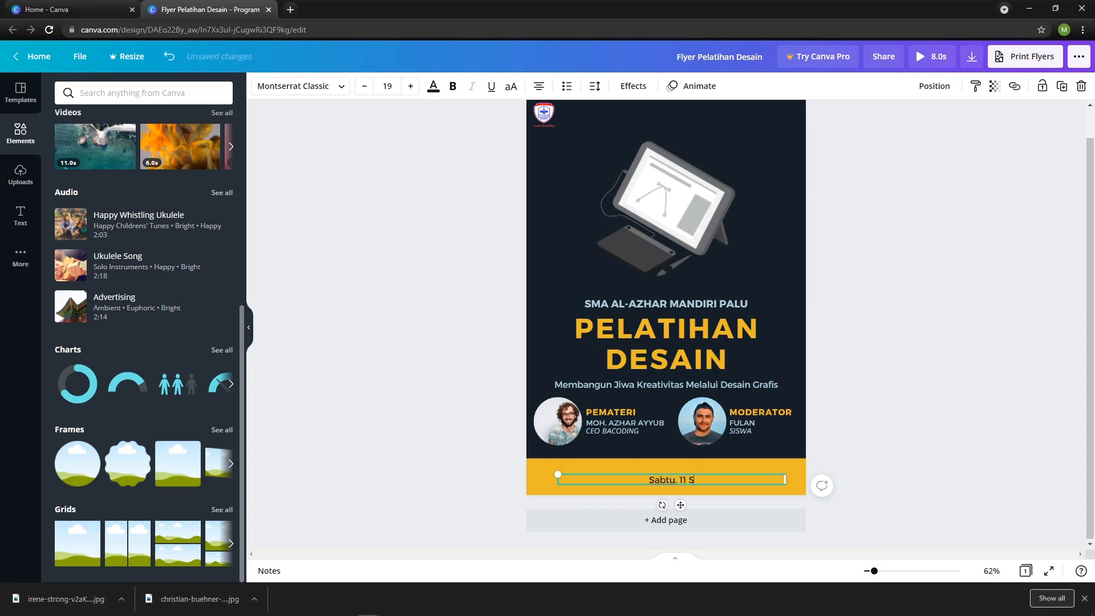
type("eptembe")
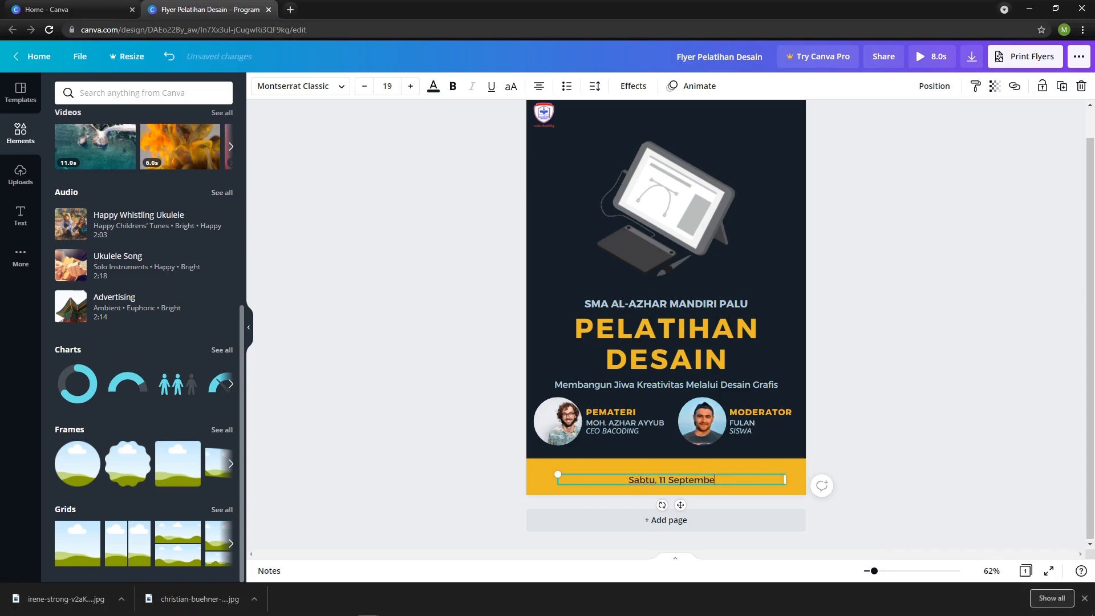
type("r 2021")
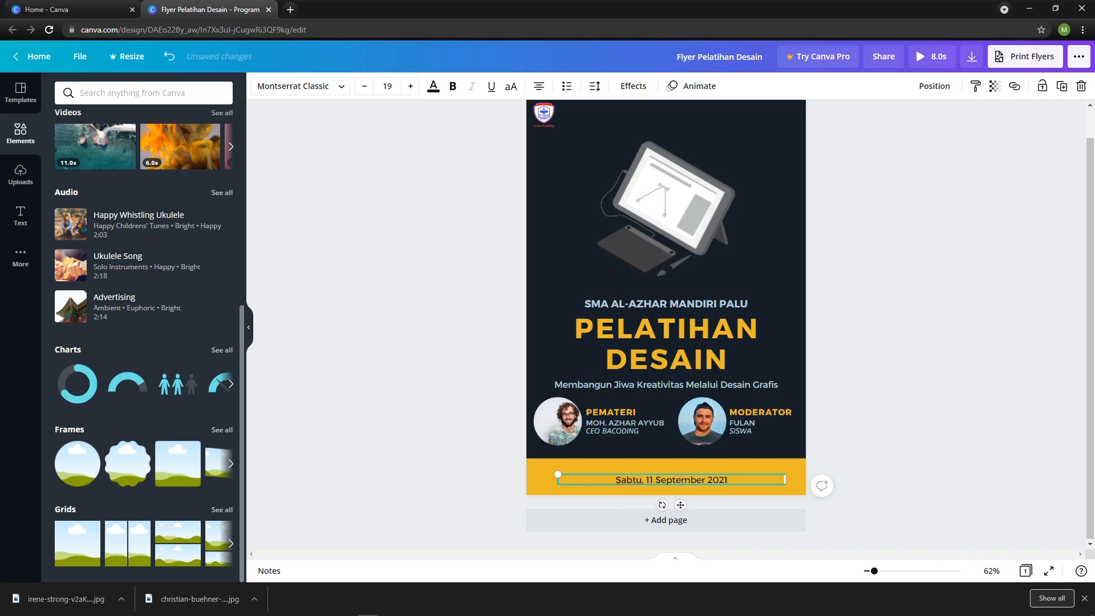
Move the date line higher in the yellow band and center it horizontally on the page.
scroll(667, 310, "up", 5)
scroll(760, 502, "up", 2)
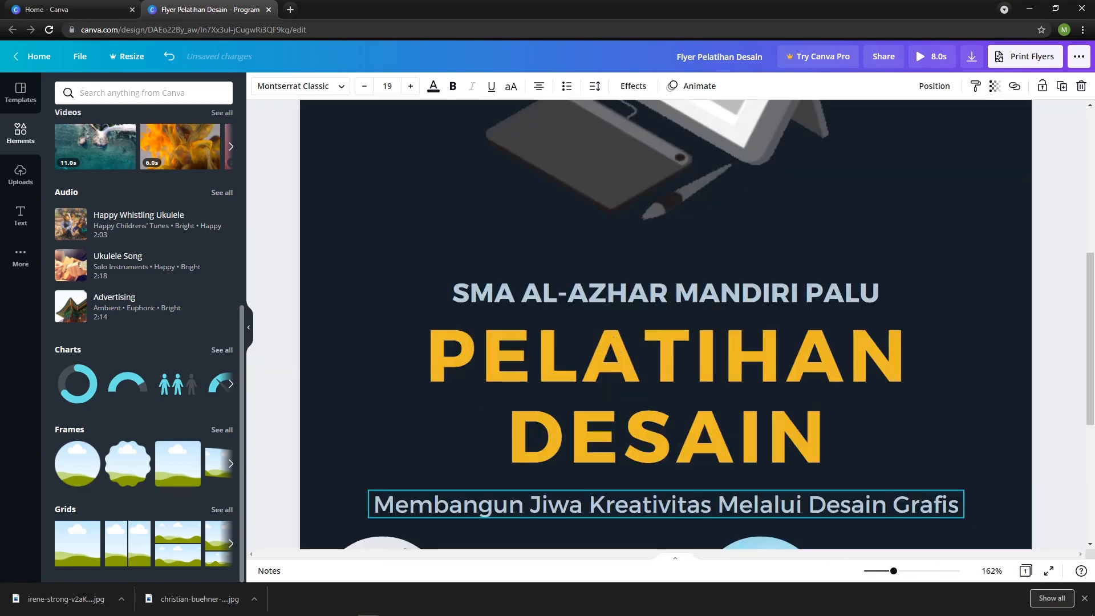
scroll(760, 501, "down", 5)
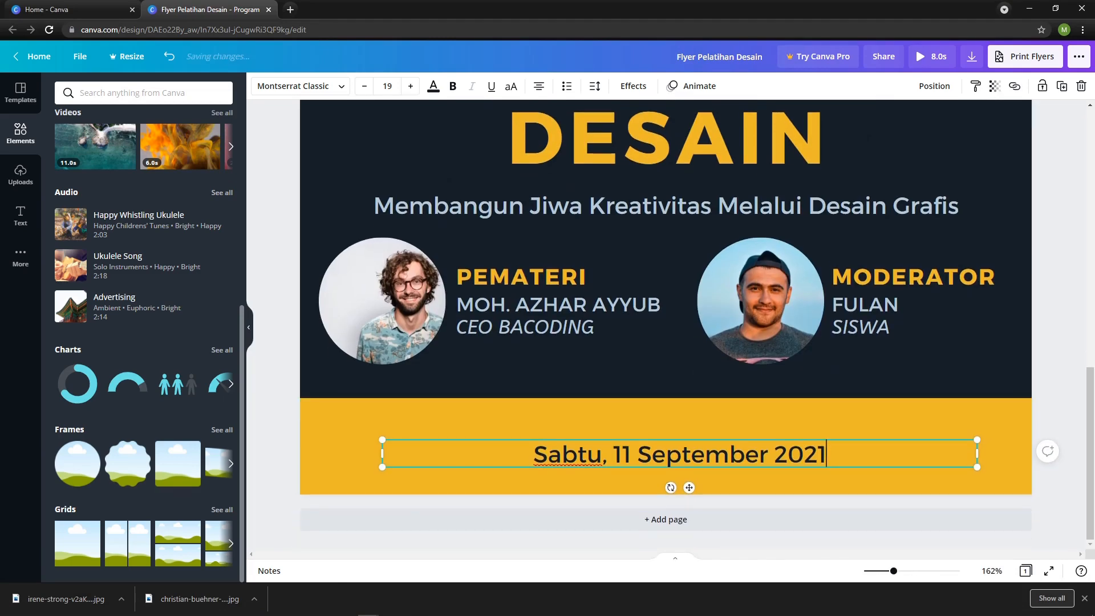
left_click_drag(689, 487, 689, 469)
scroll(741, 376, "up", 1)
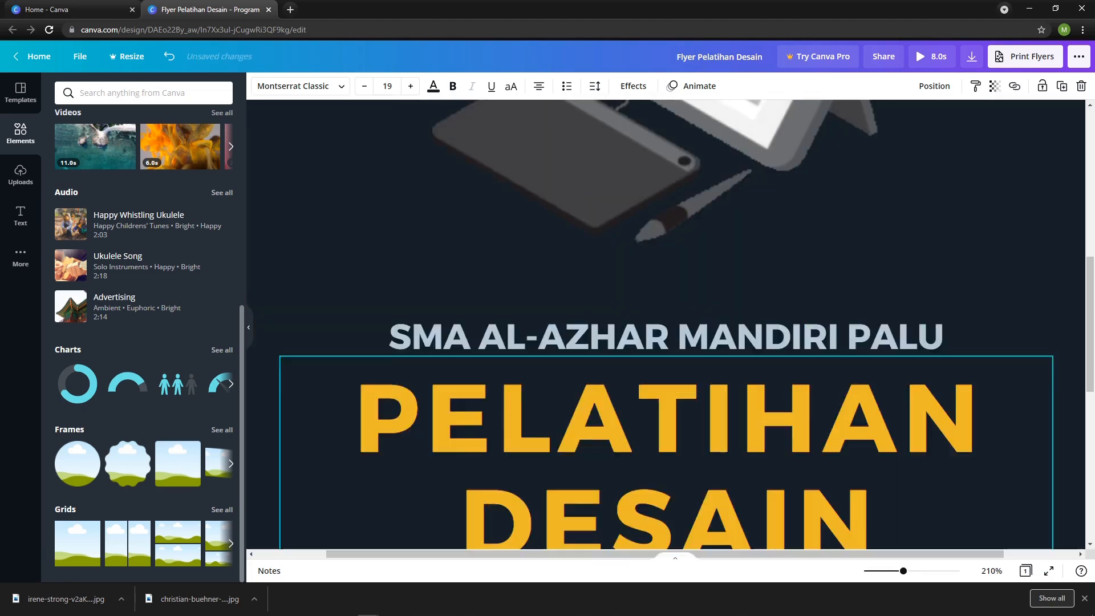
scroll(752, 319, "down", 9)
left_click(934, 87)
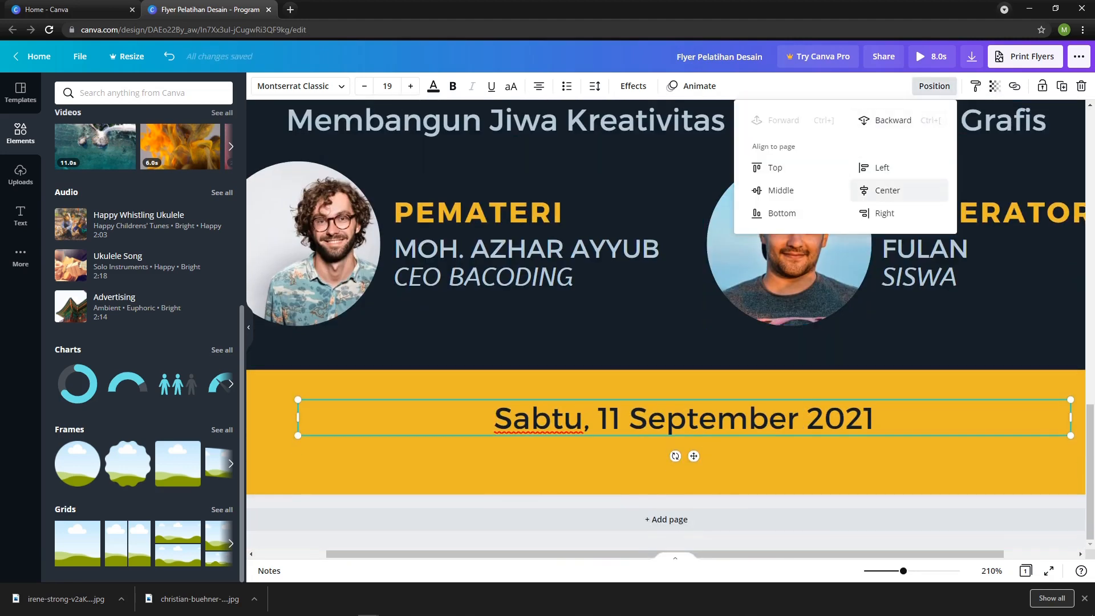
left_click(887, 190)
left_click(933, 86)
left_click(707, 467)
left_click_drag(684, 419, 708, 440)
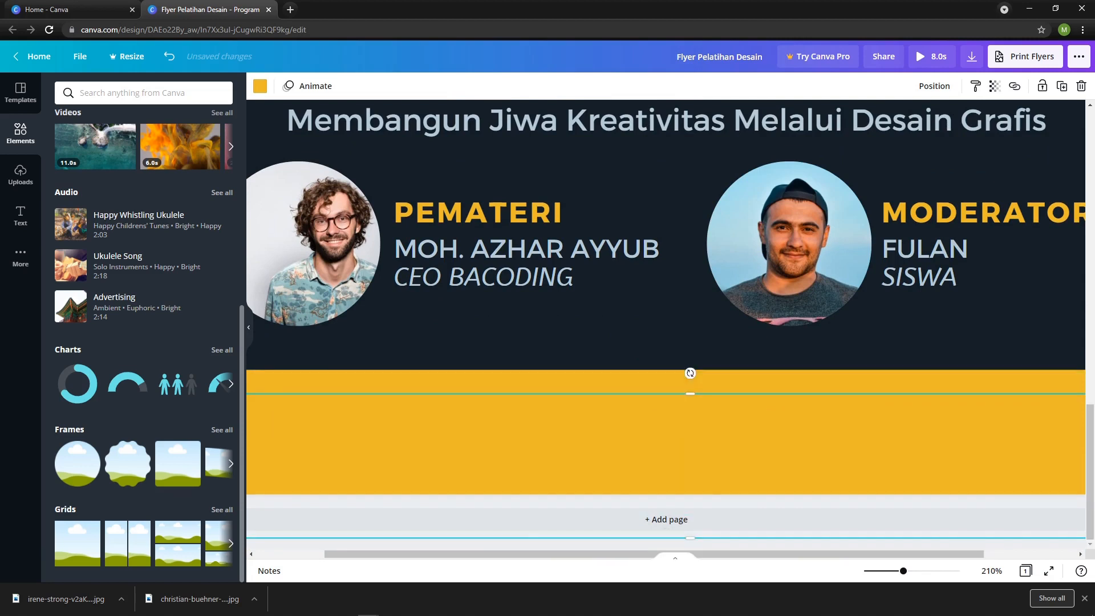
key("ctrl+z")
Duplicate the date line and nudge the original up so the two lines no longer overlap in the yellow band.
left_click(696, 421)
key("ctrl+d")
left_click(695, 413)
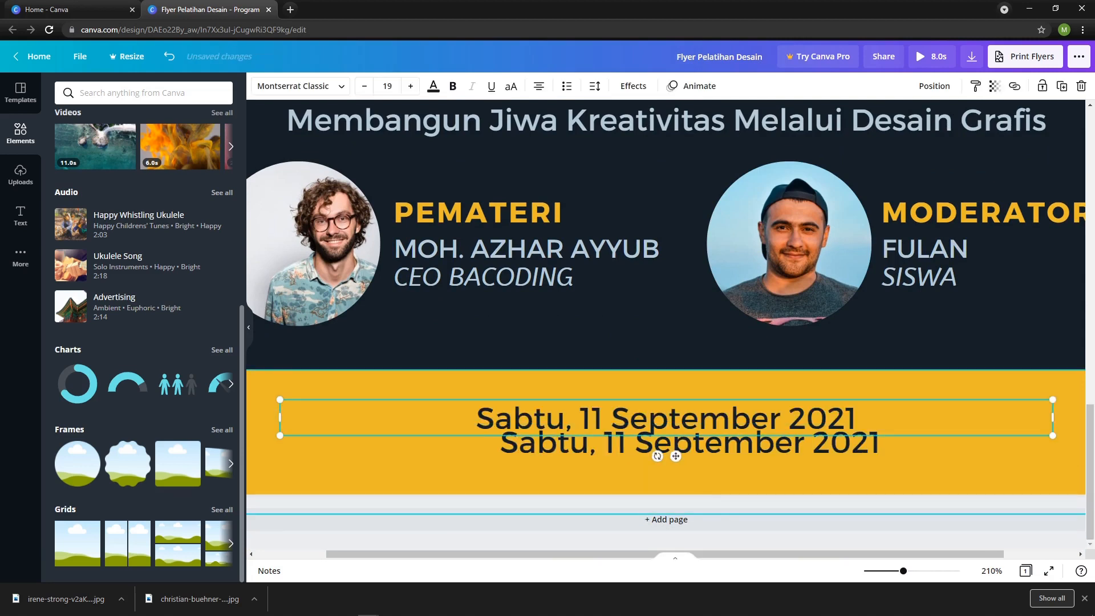
left_click(630, 418)
type("t")
key("BackSpace")
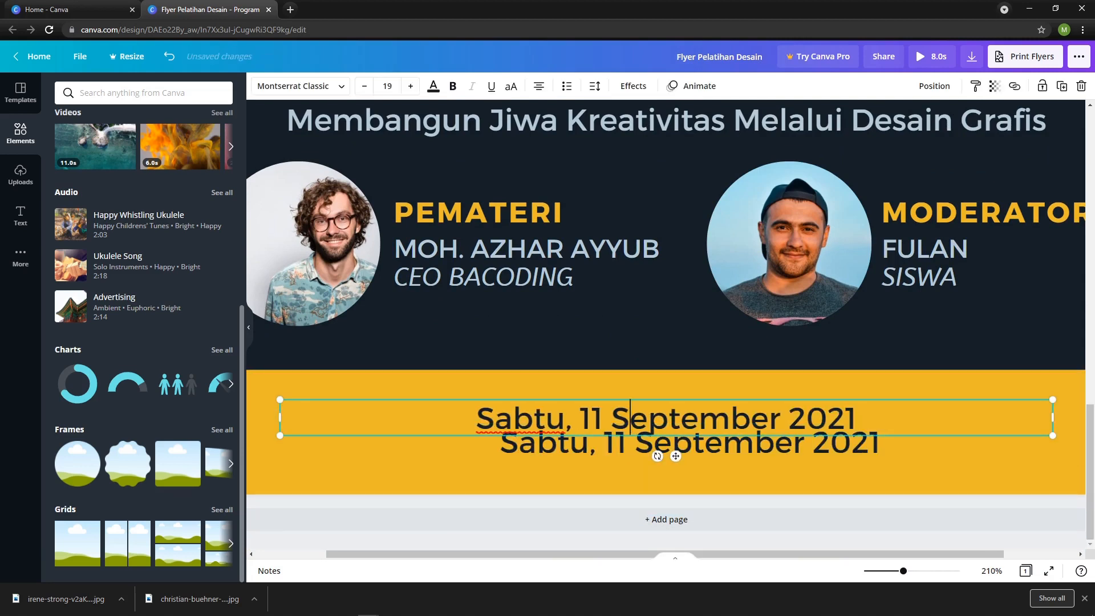
left_click(696, 471)
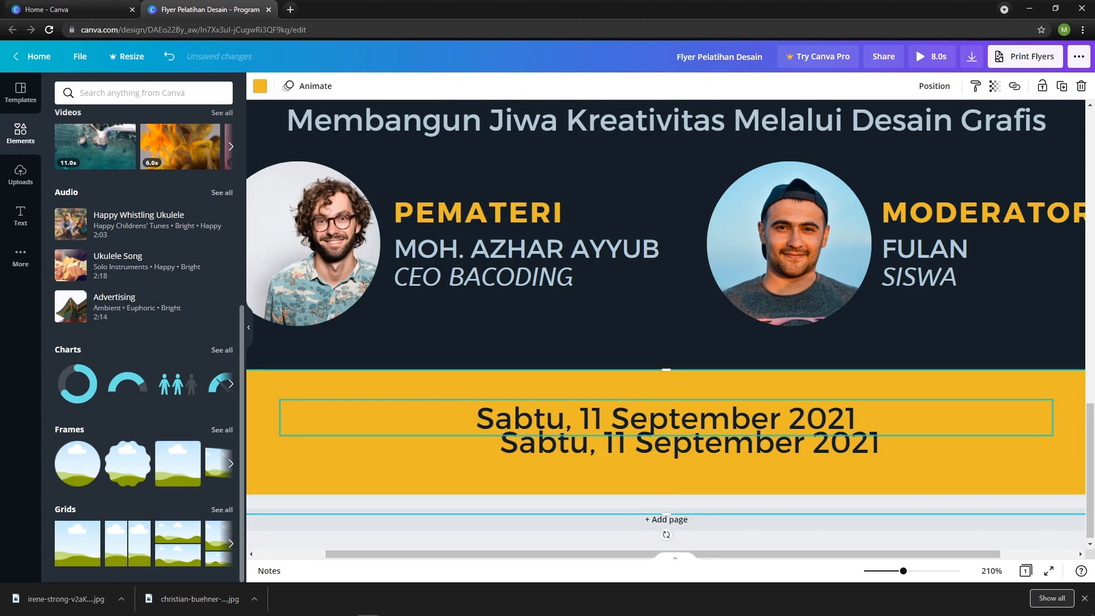
left_click(695, 417)
key("Up")
key("Up")
key("Up")
key("Up")
key("Up")
key("Up")
key("Up")
key("Up")
key("Up")
key("Up")
key("Up")
key("Up")
key("Up")
key("Up")
Change the duplicated date line to "Via Zoom" and center it horizontally on the page.
double_click(722, 442)
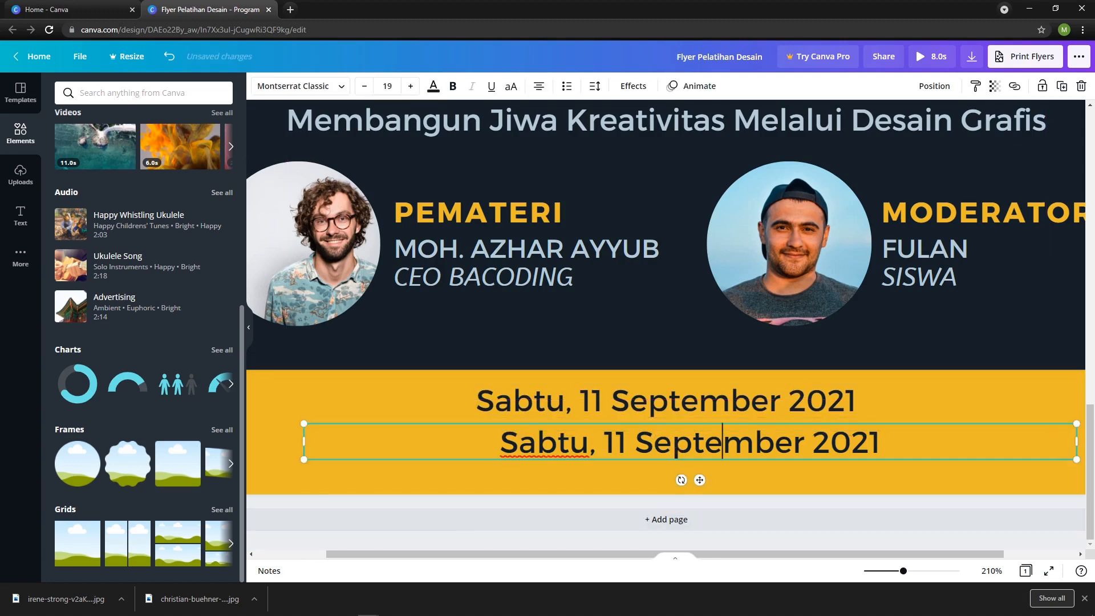
key("ctrl+a")
type("Via")
key("ctrl+a")
type("V")
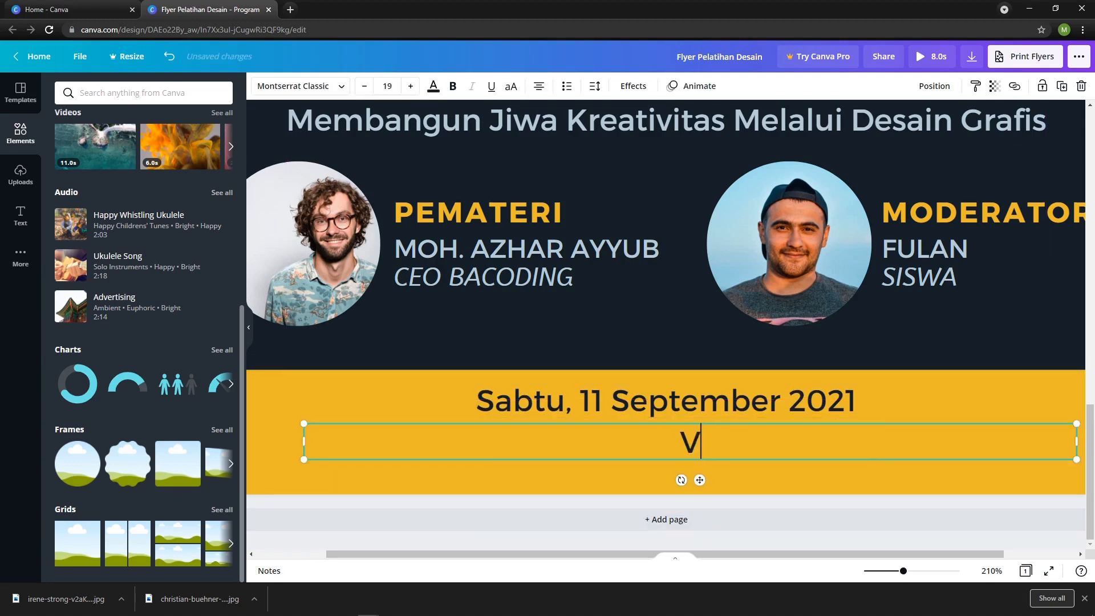
type("ia Zoom")
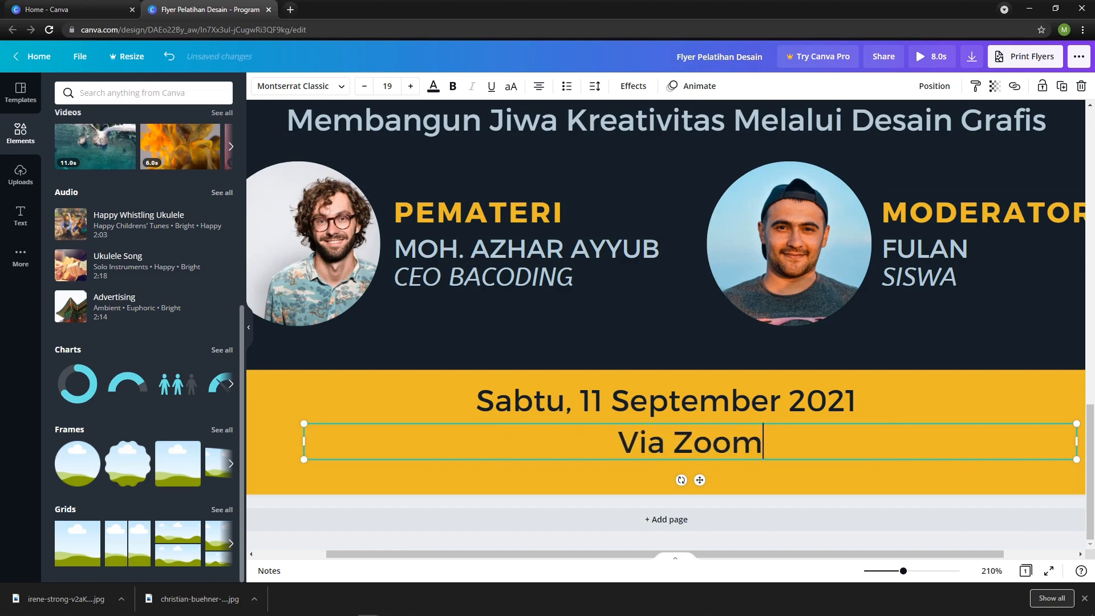
left_click(934, 85)
left_click(887, 190)
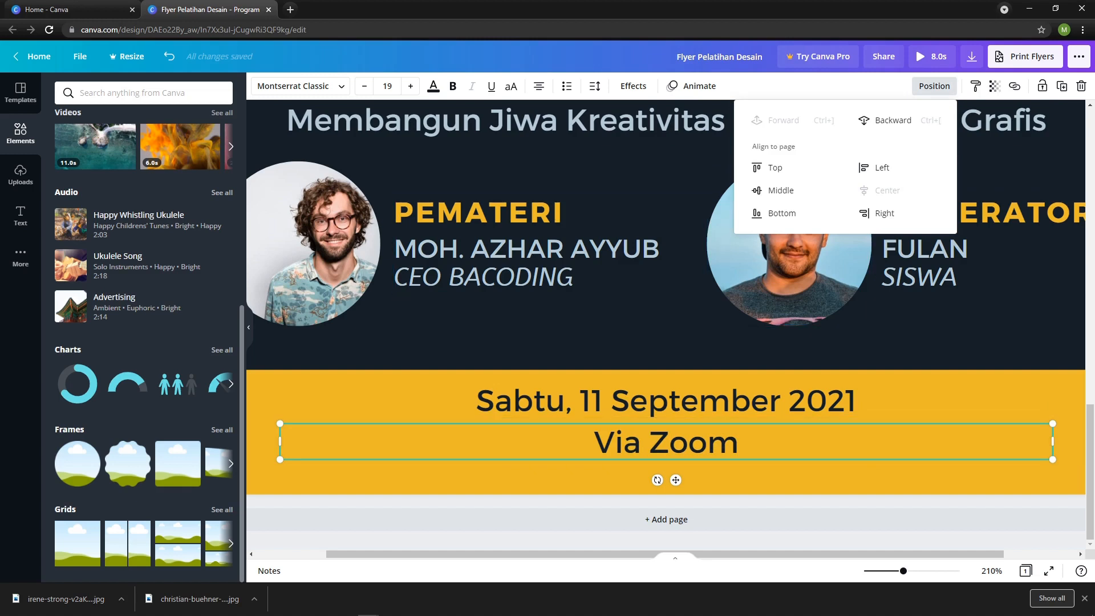
Search the elements for "zoom" and add the round blue video camera icon to the page.
left_click(144, 92)
type("zoom")
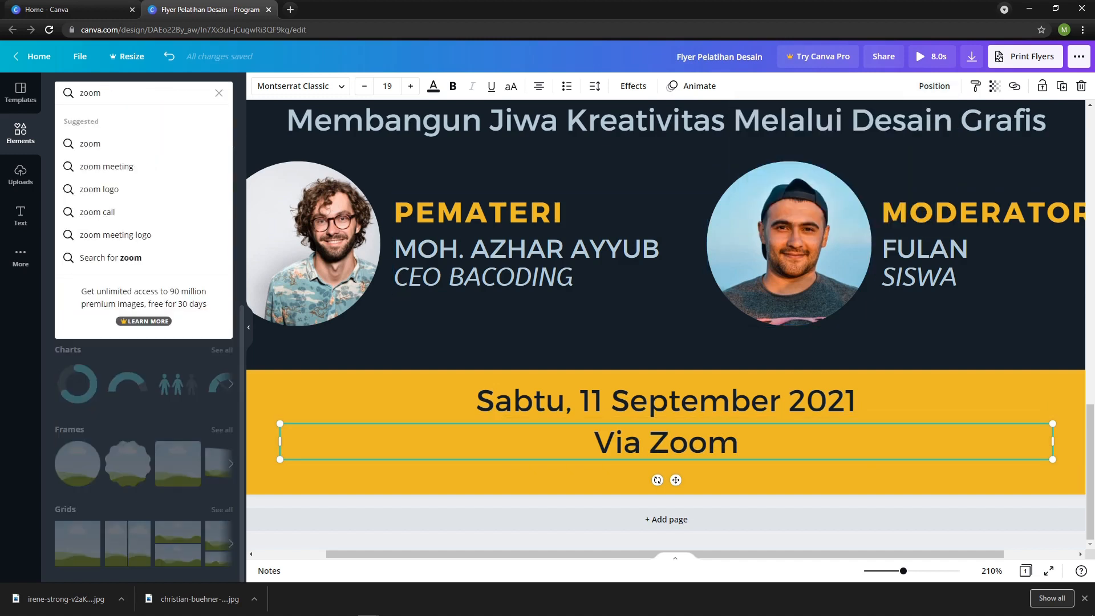
key("Return")
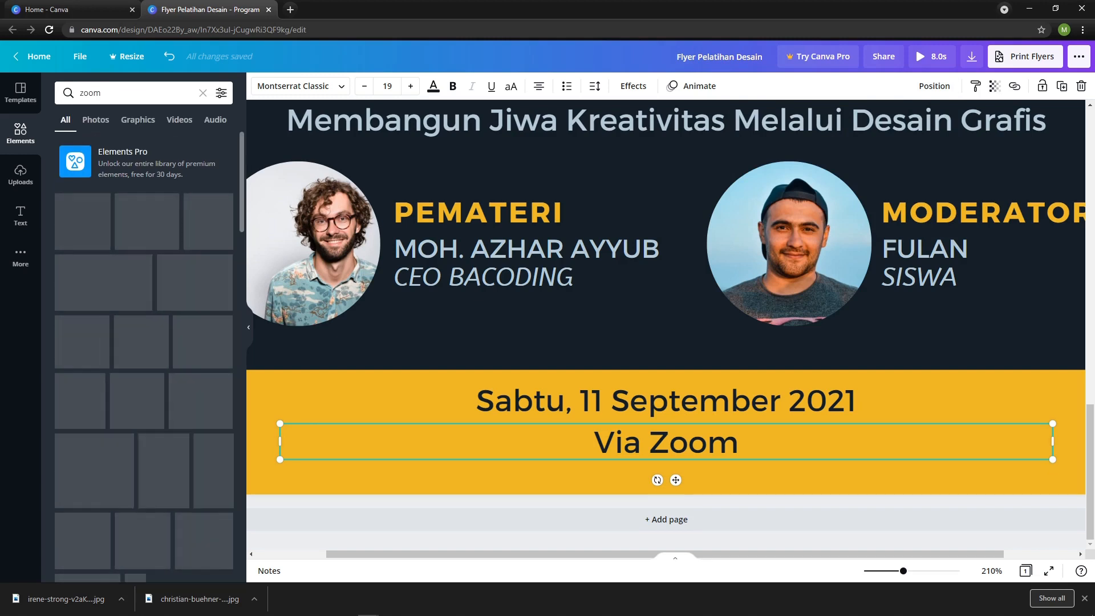
left_click(82, 221)
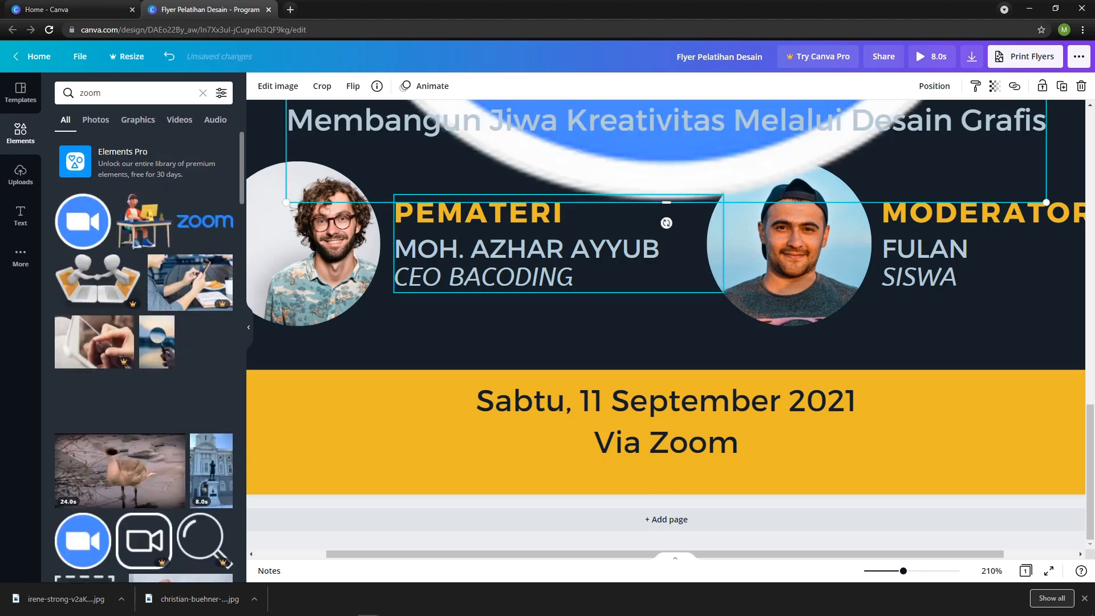
Shrink the camera icon and move it down onto the yellow band beside "Via Zoom".
scroll(575, 245, "down", 2)
scroll(576, 246, "up", 1)
left_click_drag(865, 112, 540, 438)
scroll(540, 439, "down", 3)
left_click_drag(504, 306, 745, 460)
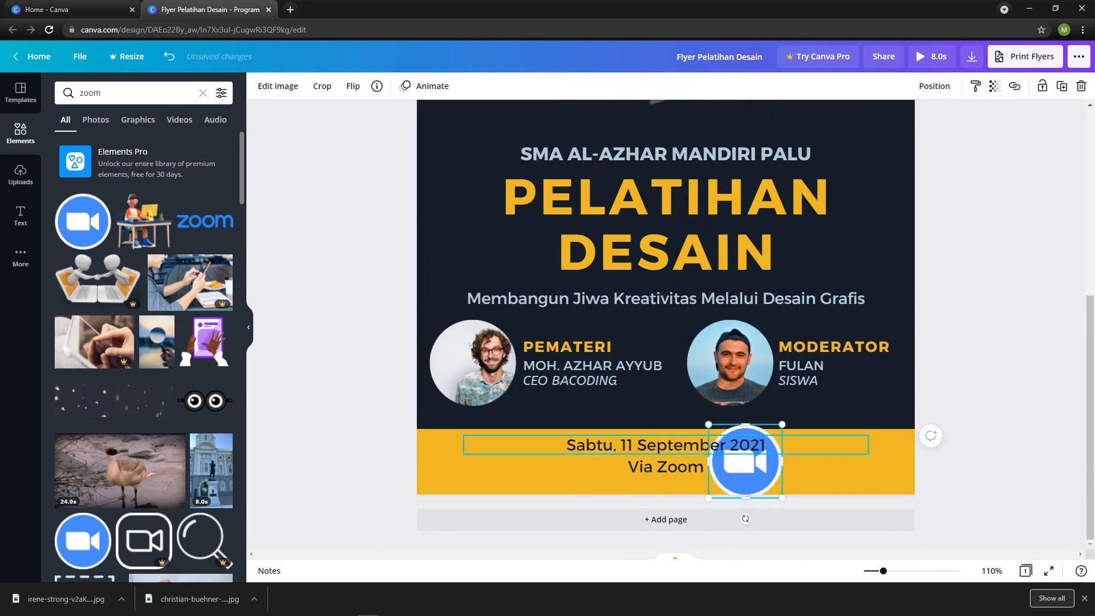
Reduce the camera icon to about the text's height and place it directly after "Via Zoom" on the same line.
left_click_drag(781, 424, 723, 457)
key("ctrl+z")
scroll(723, 459, "up", 2)
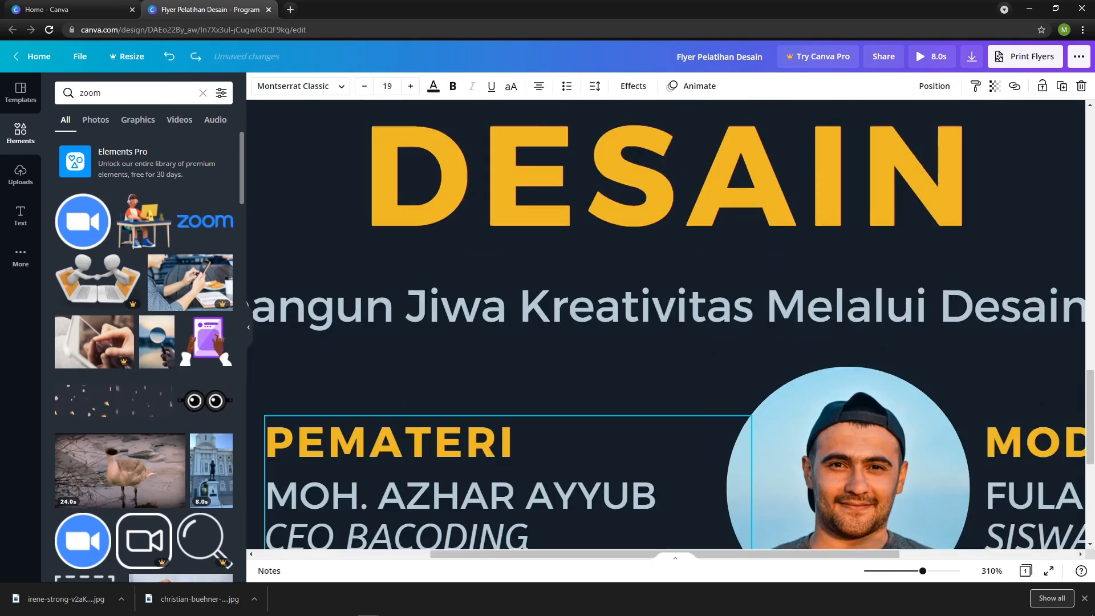
scroll(723, 459, "down", 6)
left_click(814, 436)
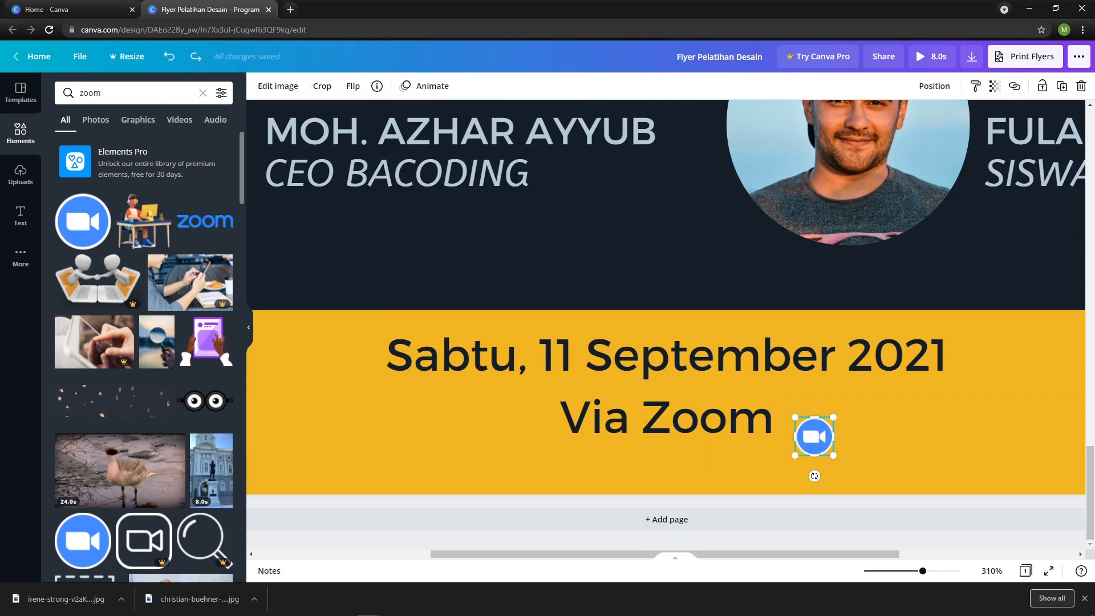
left_click_drag(833, 417, 811, 417)
left_click(851, 406)
left_click(718, 419)
scroll(719, 419, "down", 1)
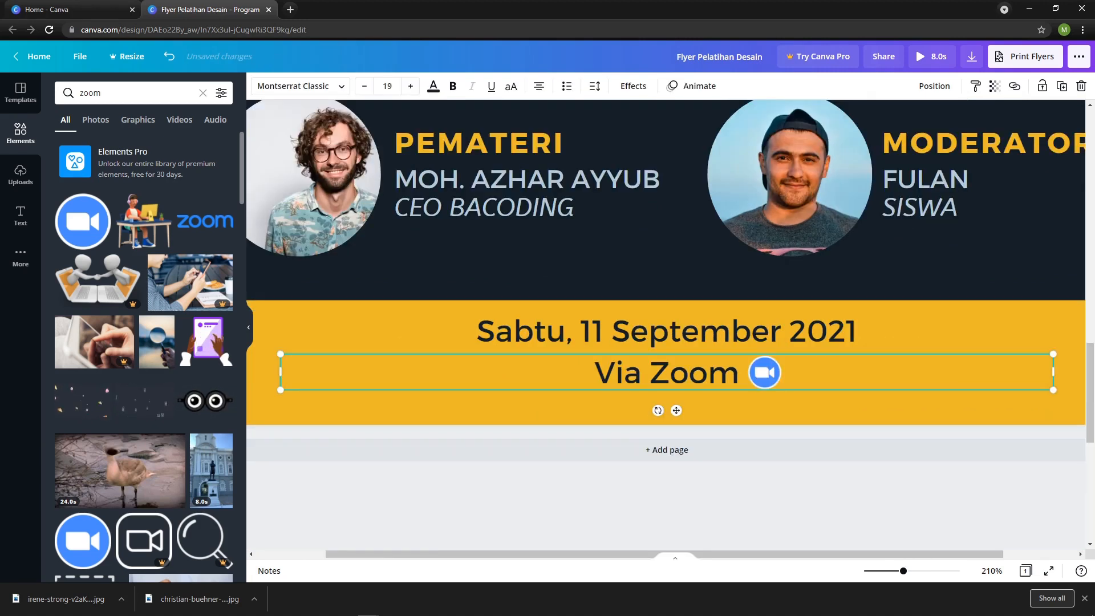
Narrow the "Via Zoom" text box to fit its text and group it with the camera icon.
left_click_drag(1053, 441, 439, 441)
left_click_drag(359, 442, 666, 442)
left_click(764, 442, "shift")
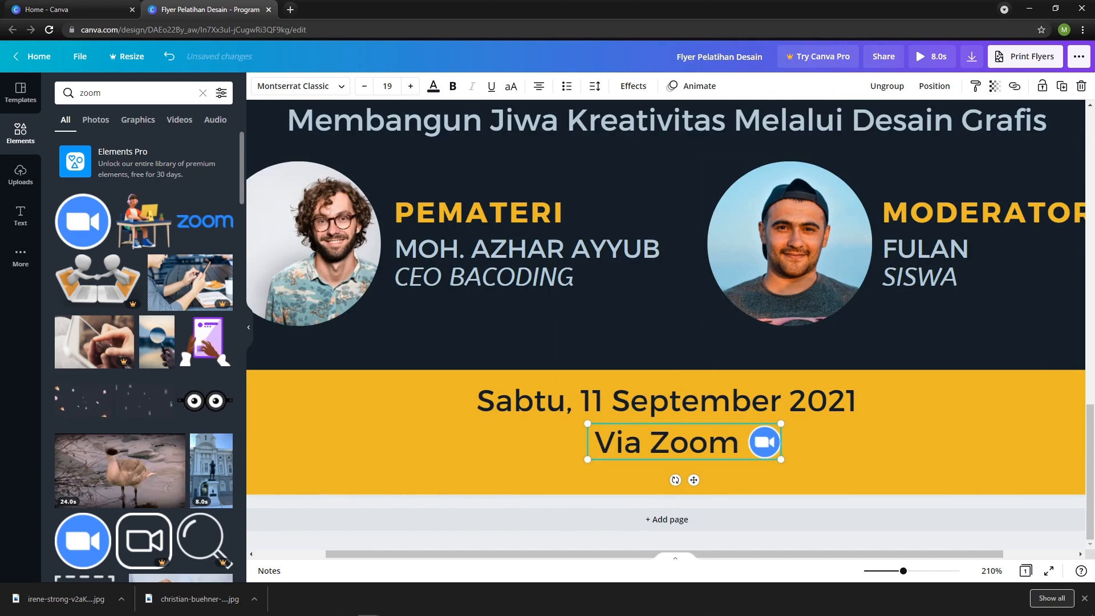
Center the grouped "Via Zoom" text and camera icon horizontally on the page, and check the whole flyer.
left_click(934, 86)
left_click(885, 191)
scroll(758, 342, "down", 5)
left_click(815, 366)
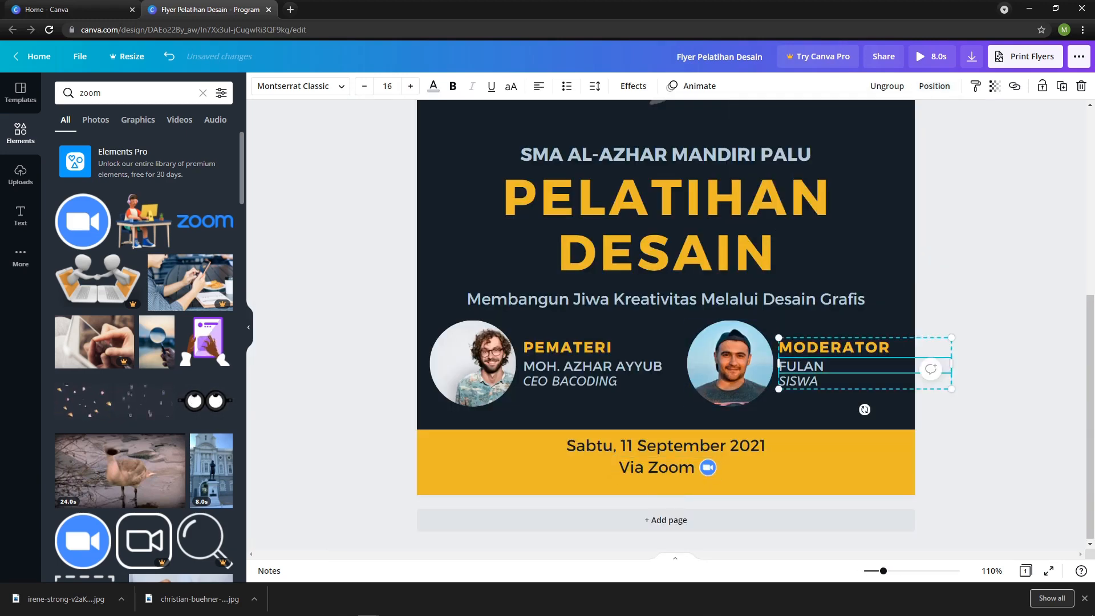
left_click(986, 342)
scroll(758, 342, "down", 1)
scroll(758, 342, "up", 1)
left_click_drag(883, 571, 874, 571)
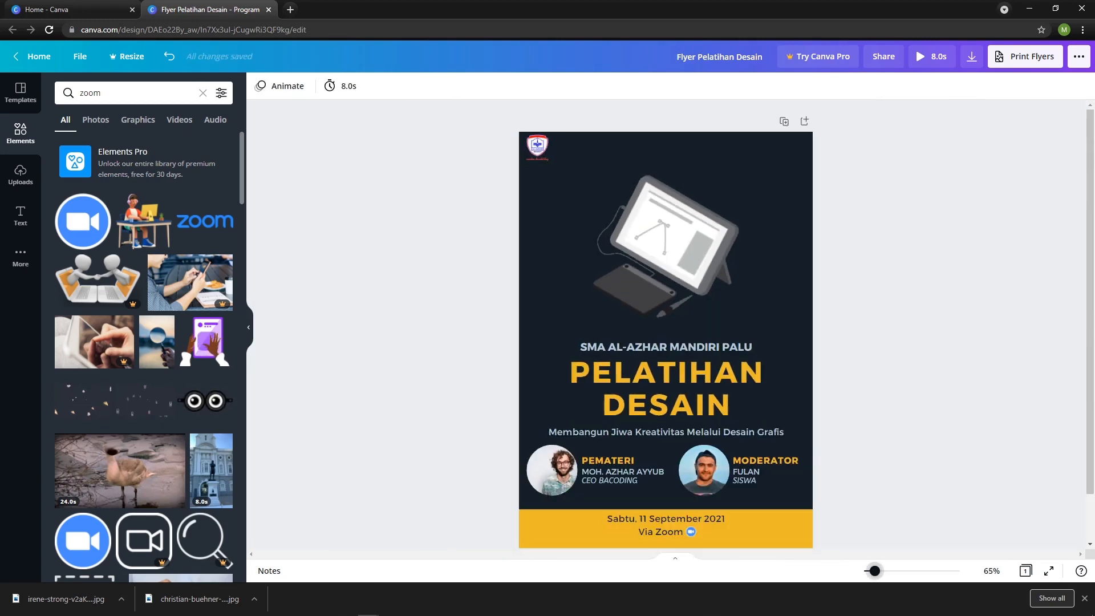